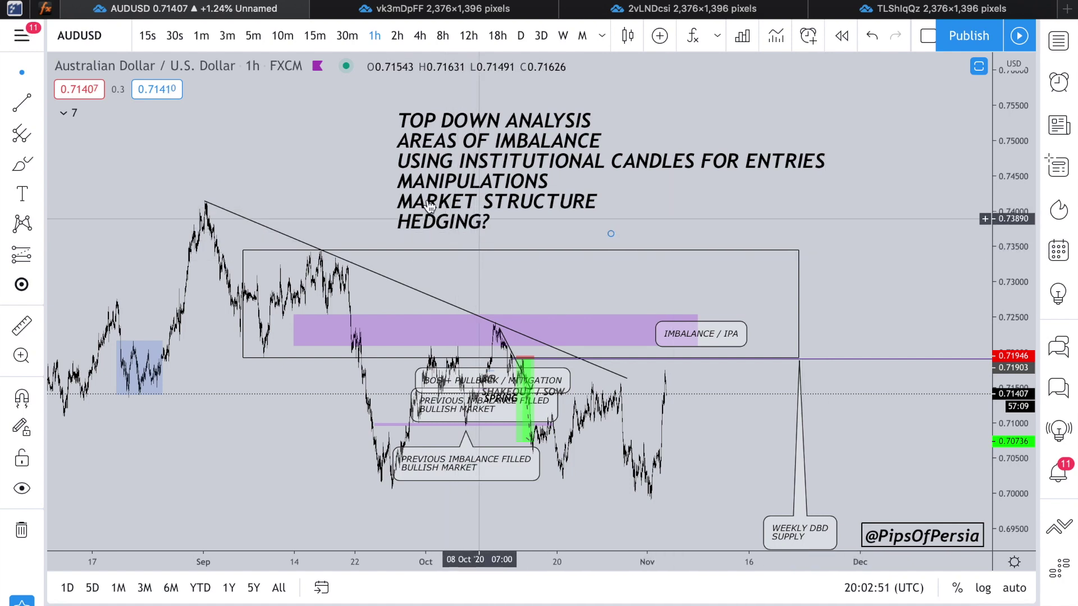
Step: Delete the topic-list text that begins with TOP DOWN ANALYSIS from the AUDUSD chart
left_click(556, 218)
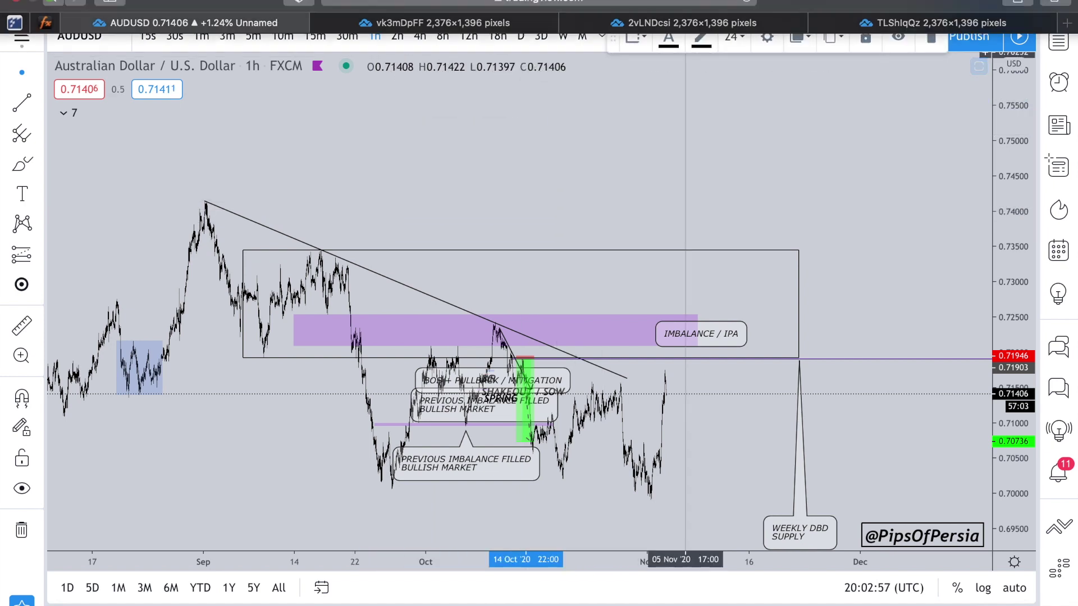
key("Delete")
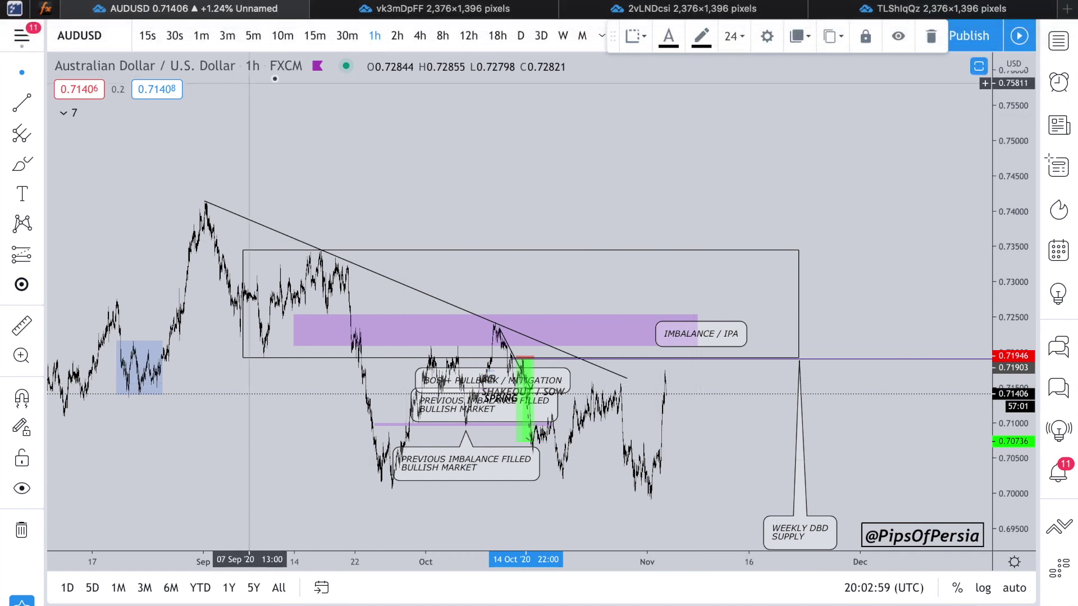
Step: Look through the three published AUDUSD snapshots: weekly, 1-hour and 5-minute, enlarging the date and price headers
left_click(504, 11)
left_click(723, 9)
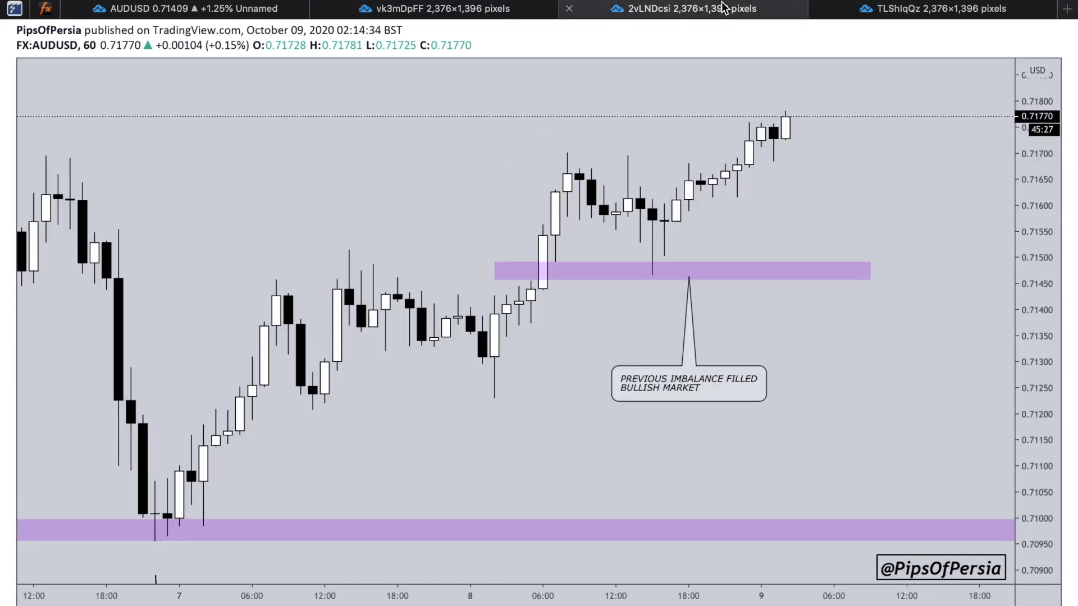
left_click(935, 8)
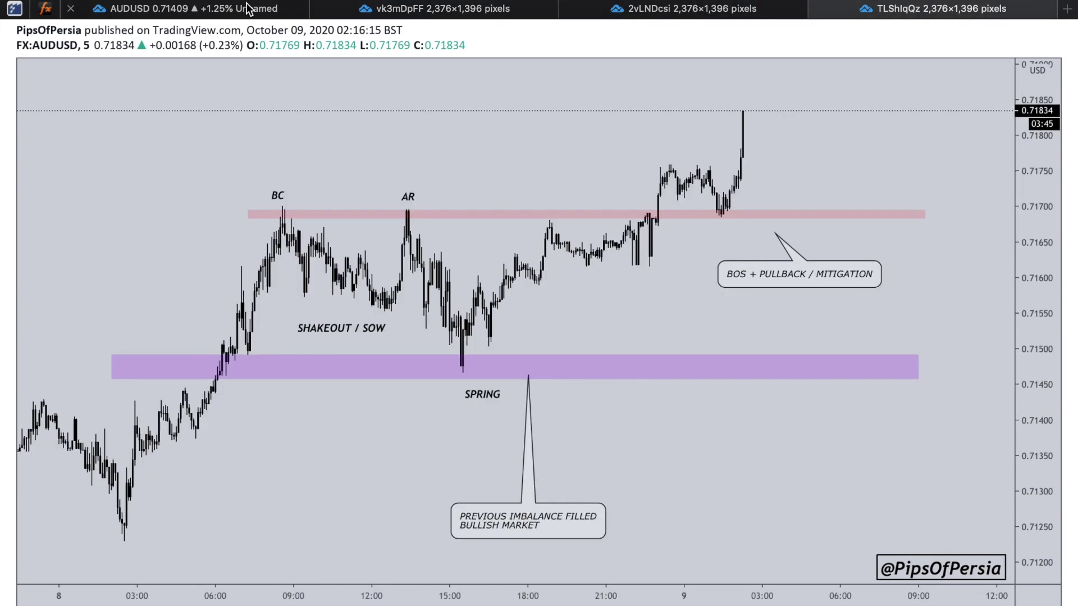
left_click(295, 40)
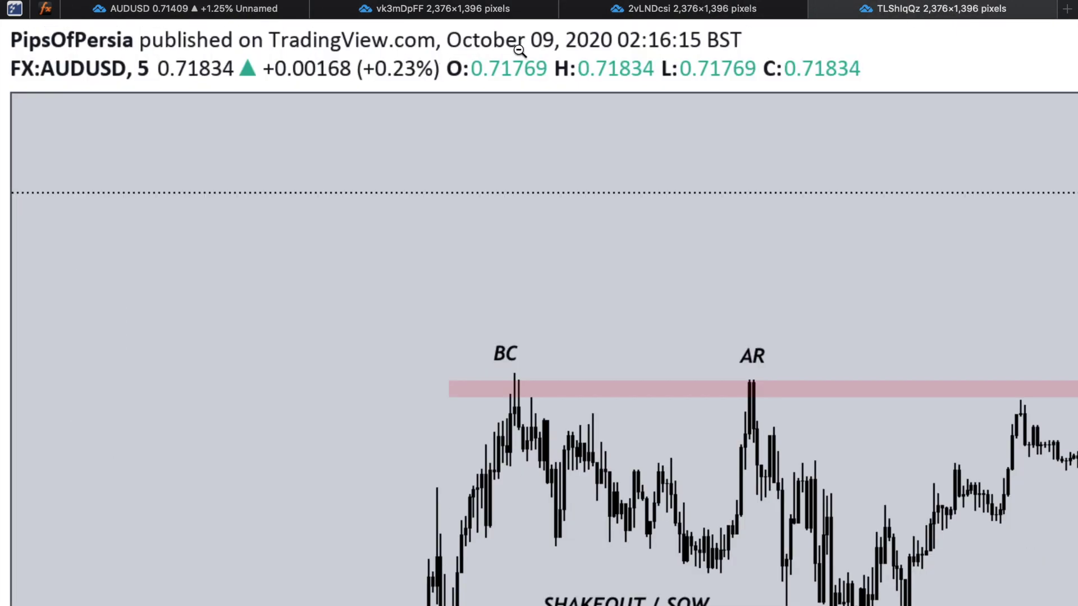
left_click(621, 9)
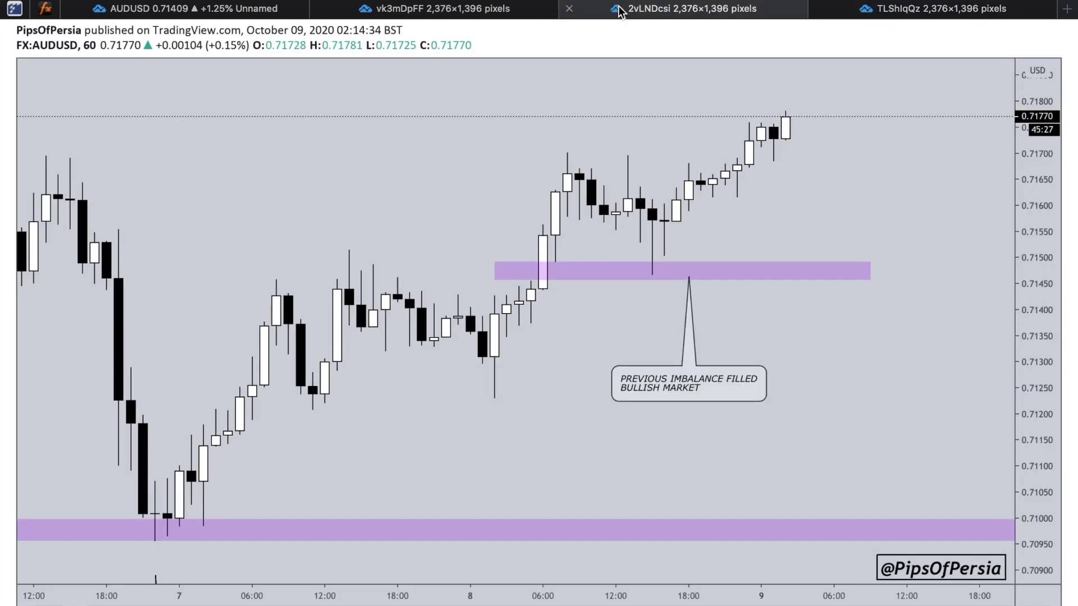
left_click(323, 39)
left_click(449, 10)
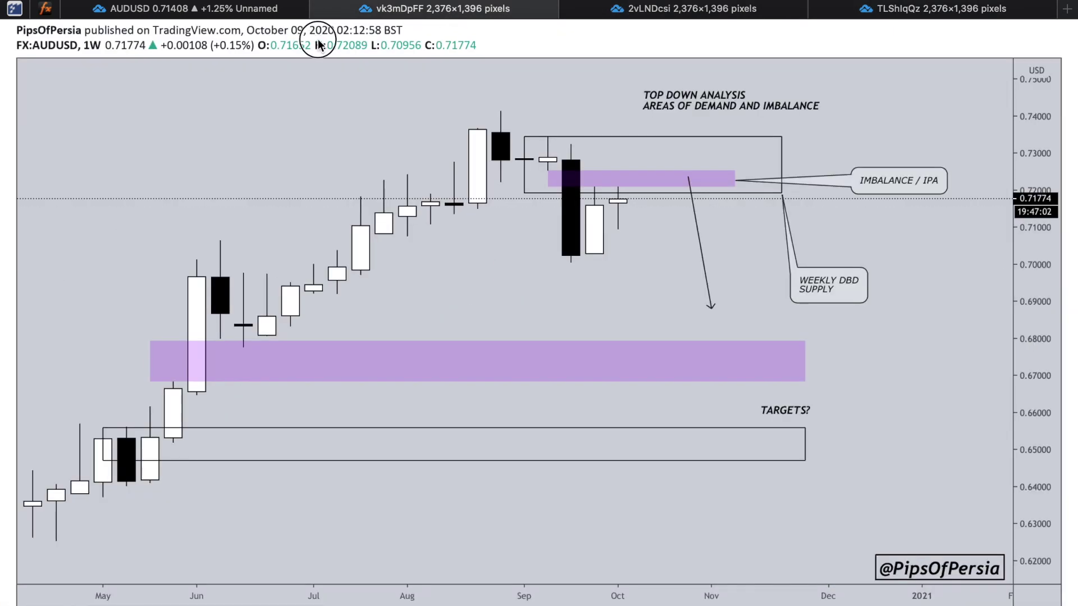
left_click(324, 45)
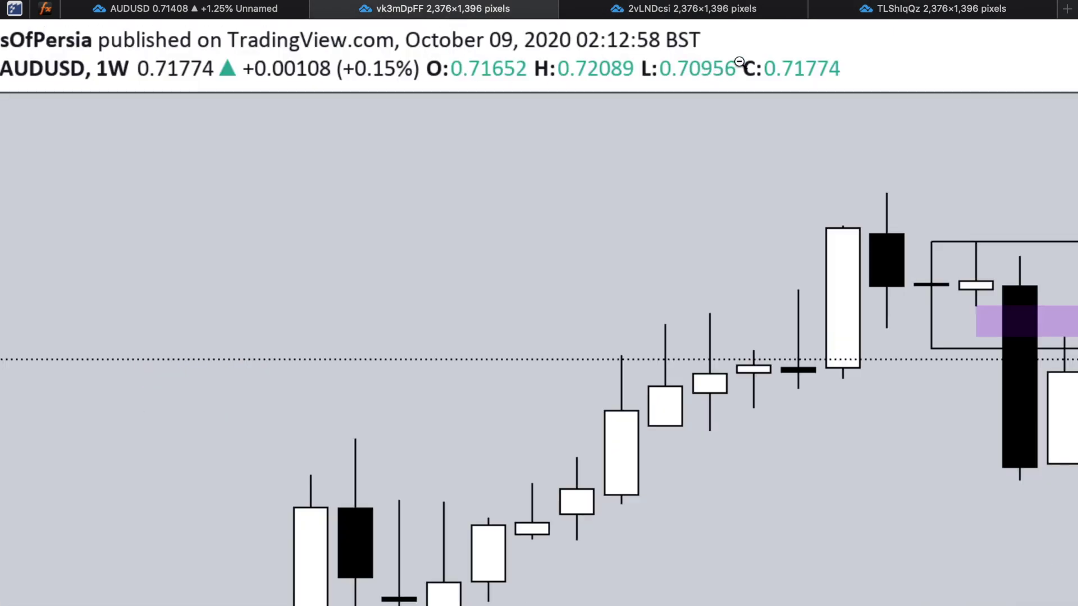
mouse_move(747, 1)
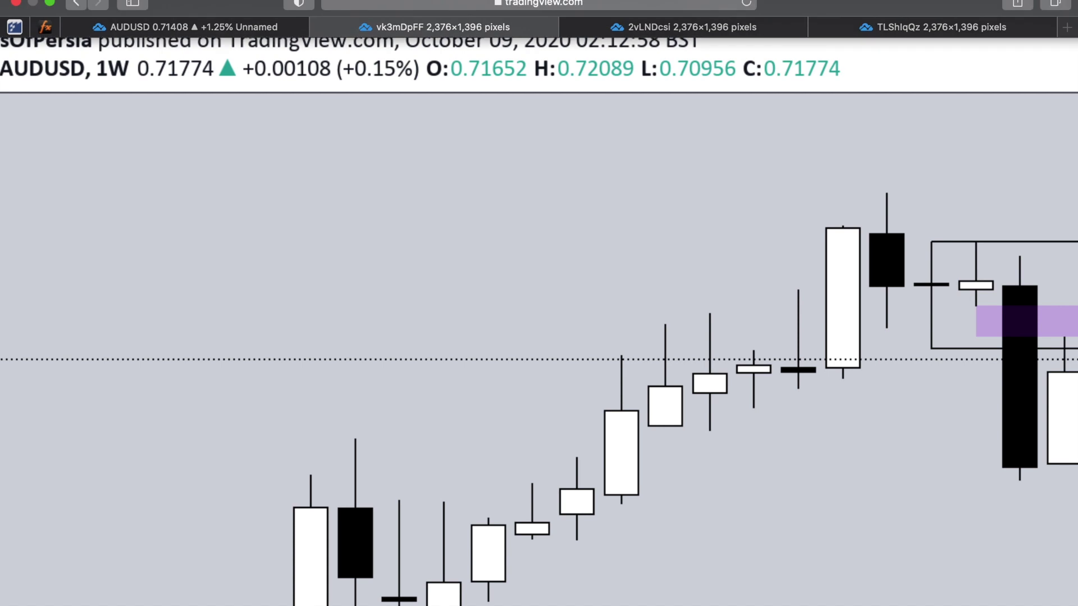
Step: Recheck the published snapshots, ending with the 5-minute one, and return to the live AUDUSD chart
left_click(497, 87)
left_click(630, 22)
left_click(463, 31)
left_click(928, 16)
left_click(545, 57)
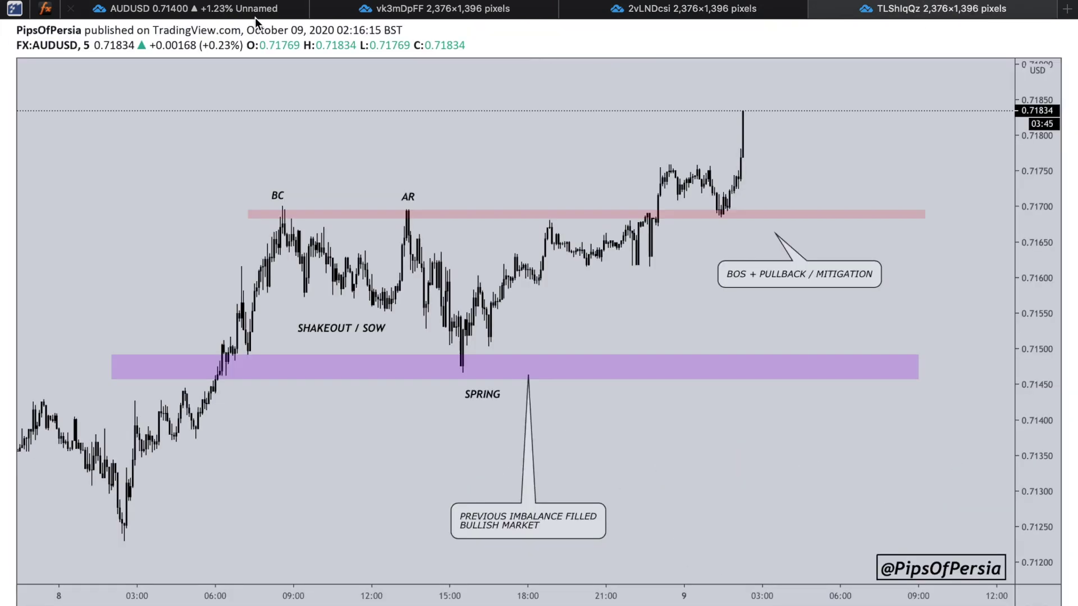
left_click(250, 10)
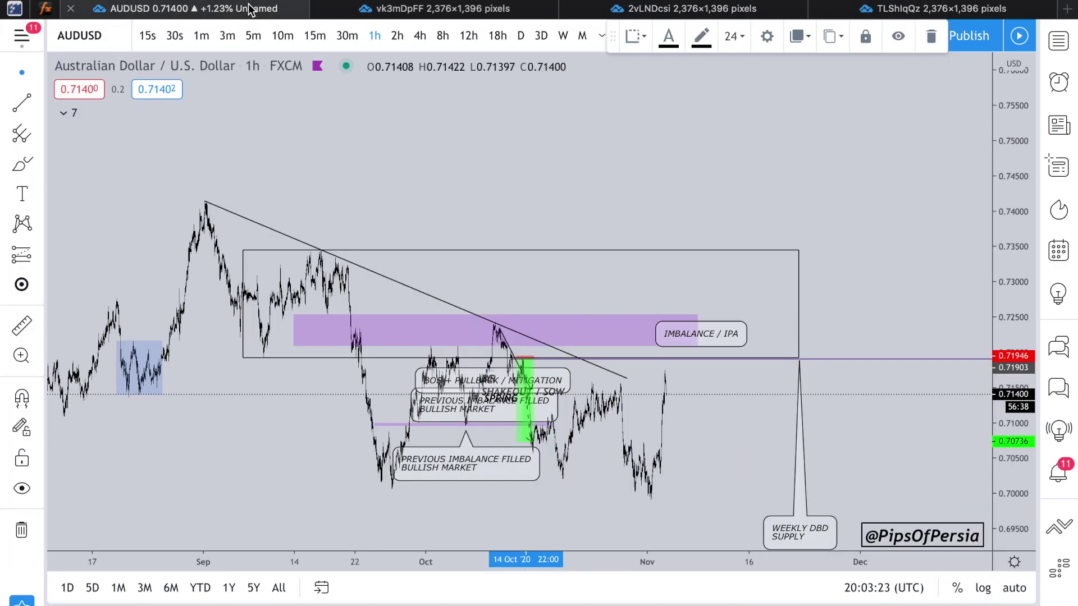
Step: Examine the weekly snapshot's DBD supply zone, imbalance area and their callouts at close range
left_click(393, 9)
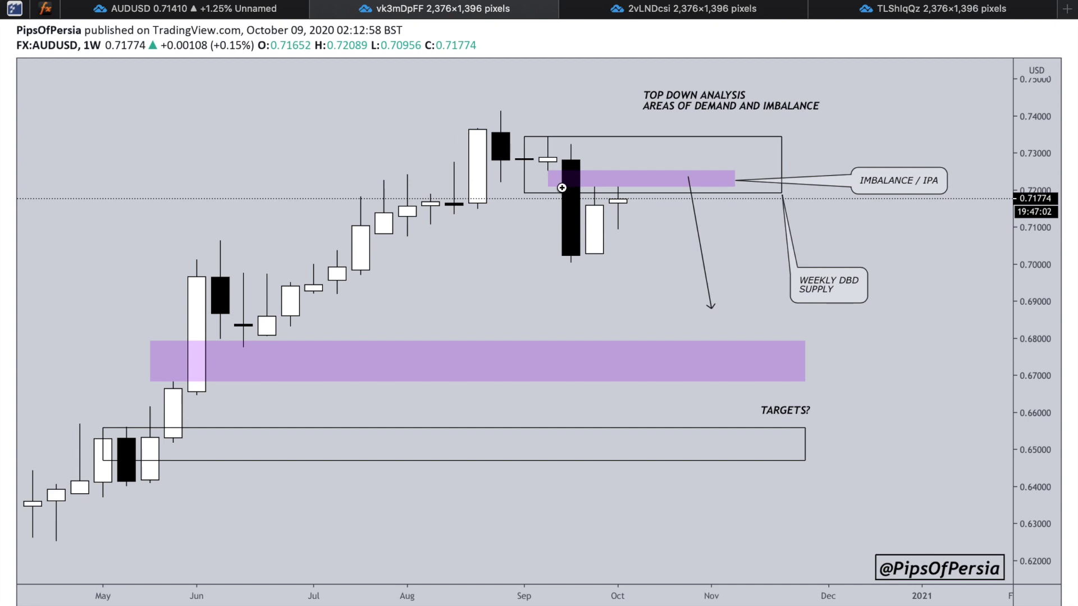
left_click(528, 177)
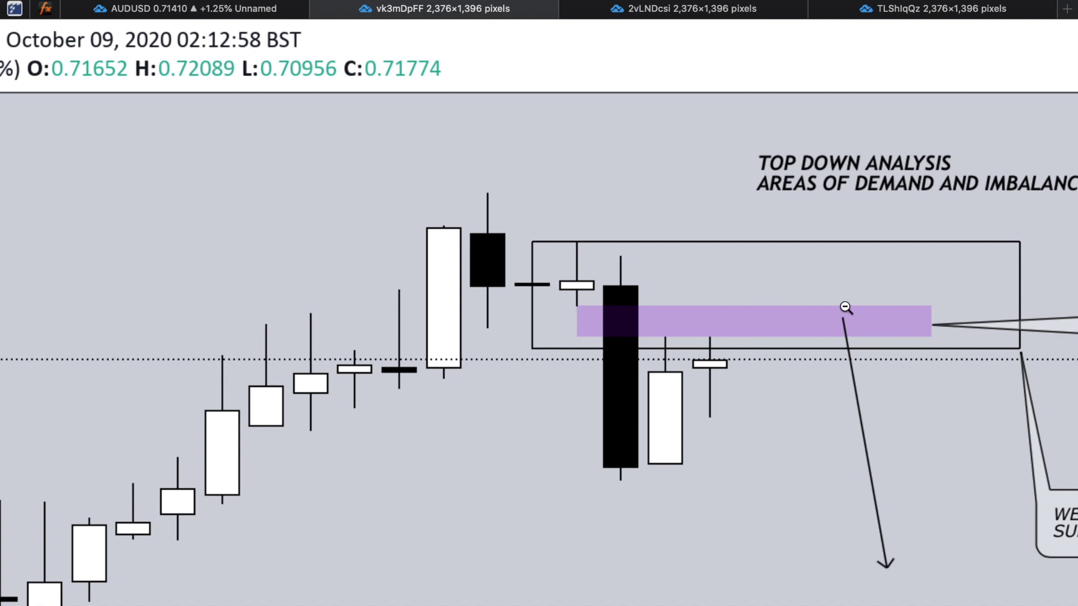
left_click(594, 314)
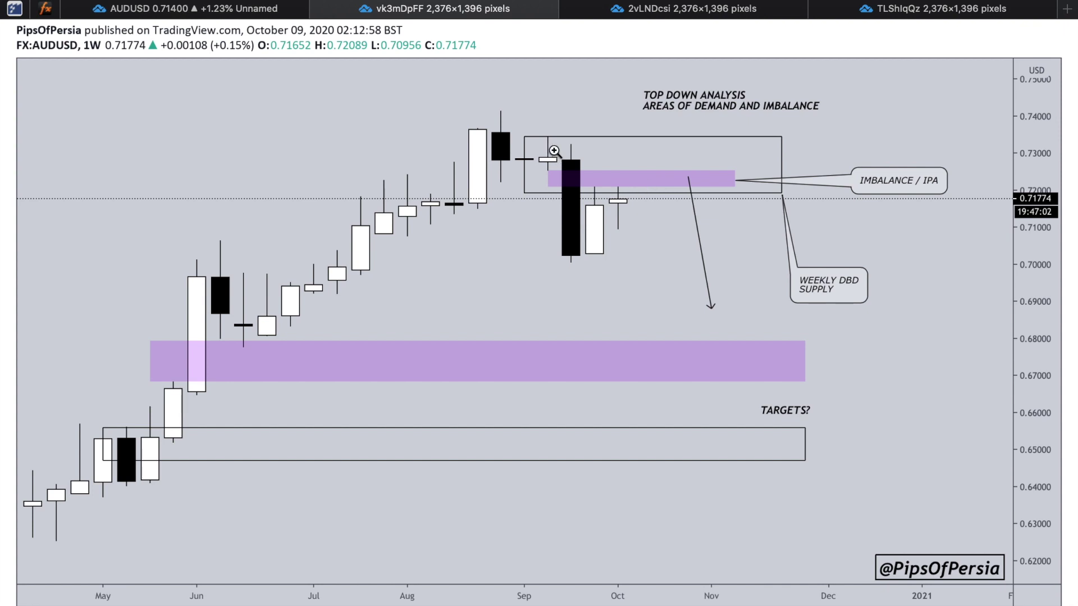
left_click(464, 163)
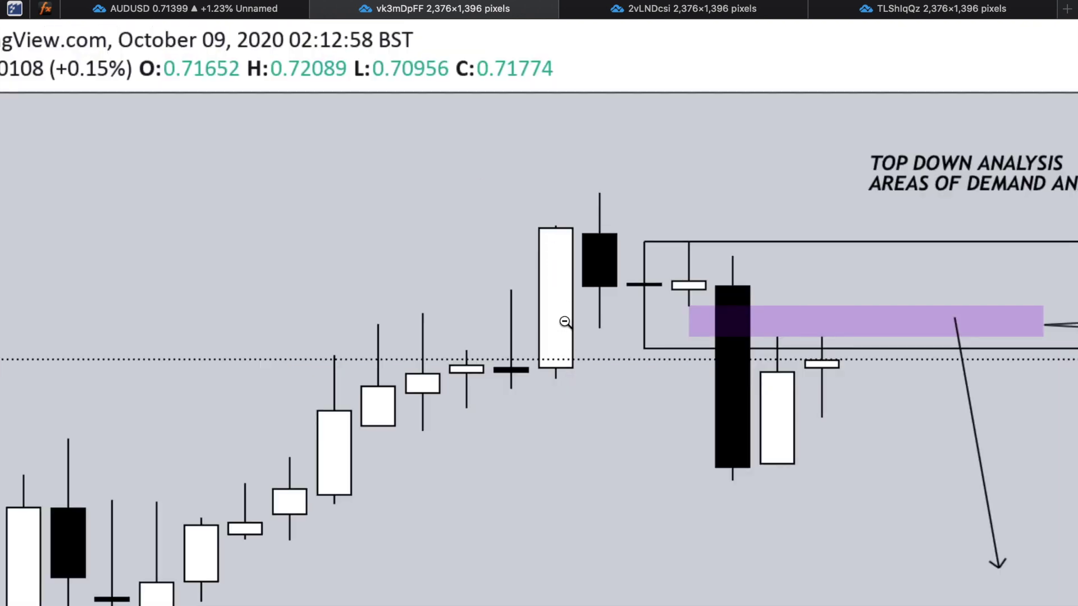
left_click(563, 293)
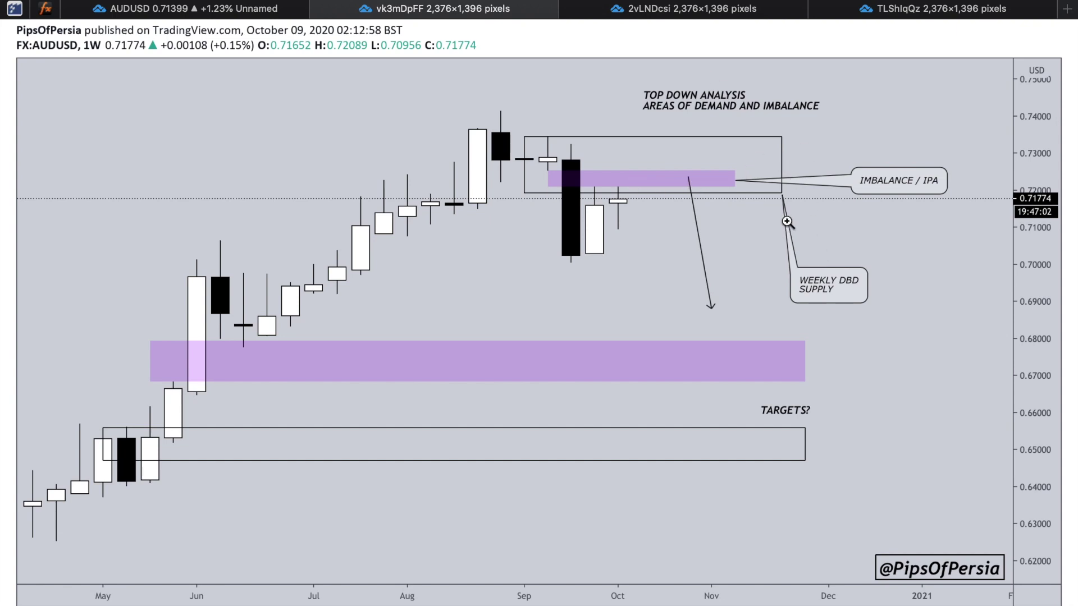
left_click(892, 184)
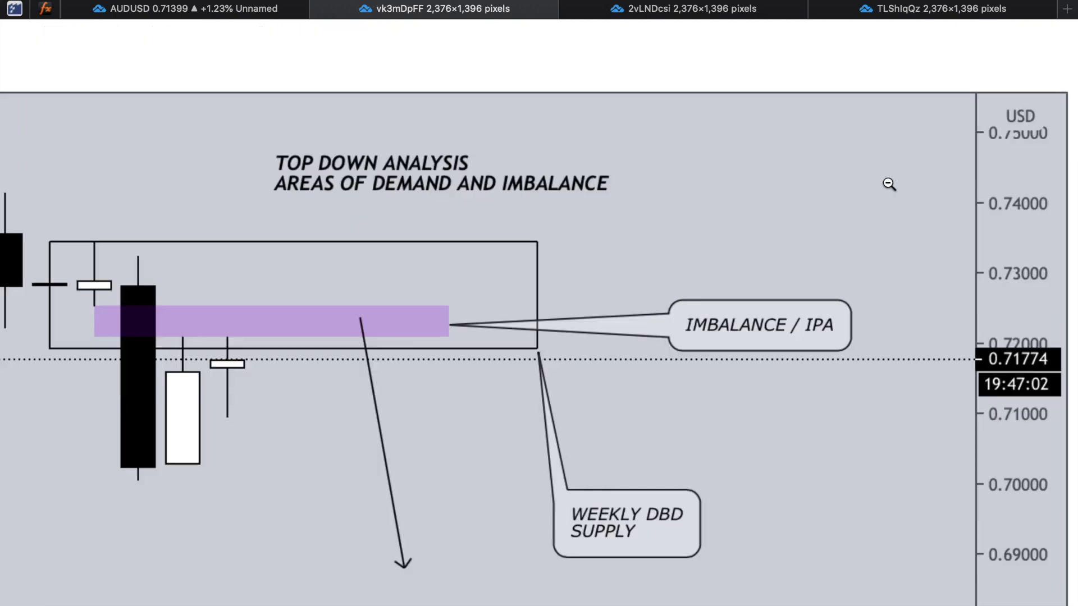
left_click(739, 327)
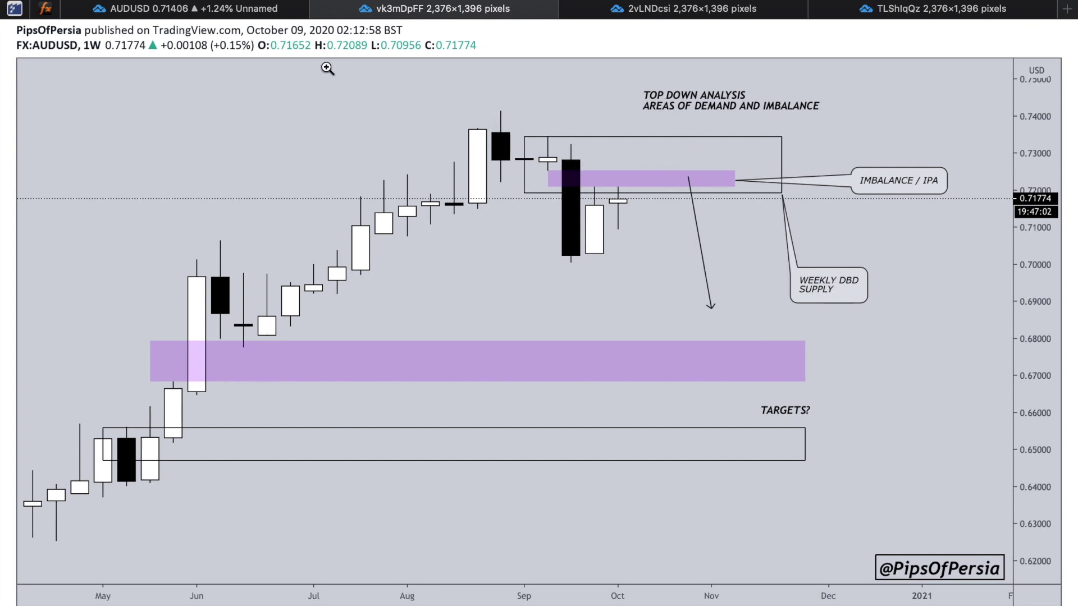
Step: Hide all drawings on the live AUDUSD chart and show the weekly candles from June to November 2020
left_click(238, 10)
left_click(17, 483)
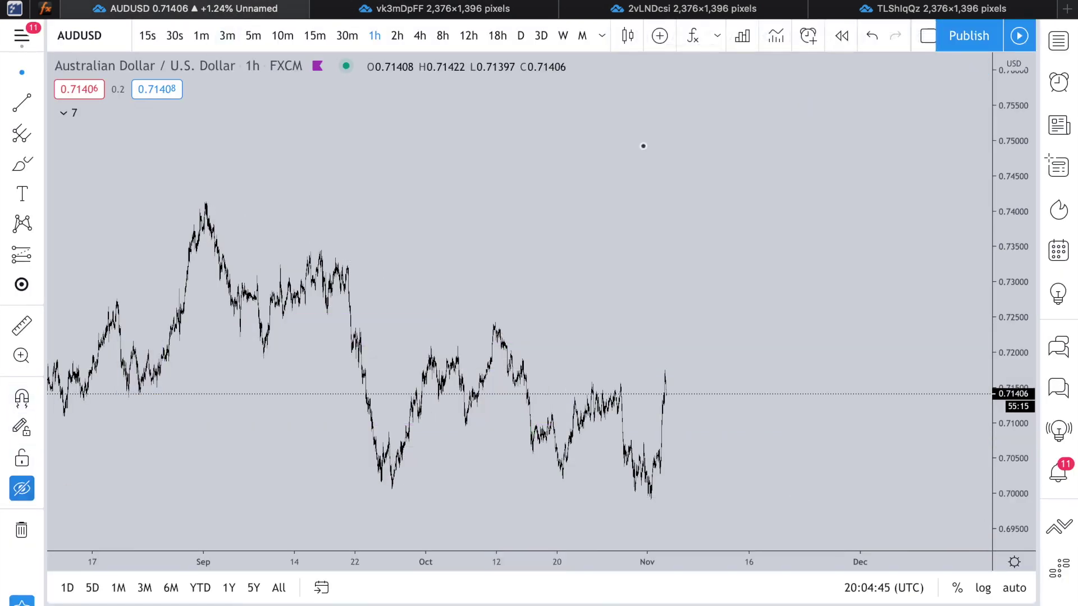
left_click(563, 35)
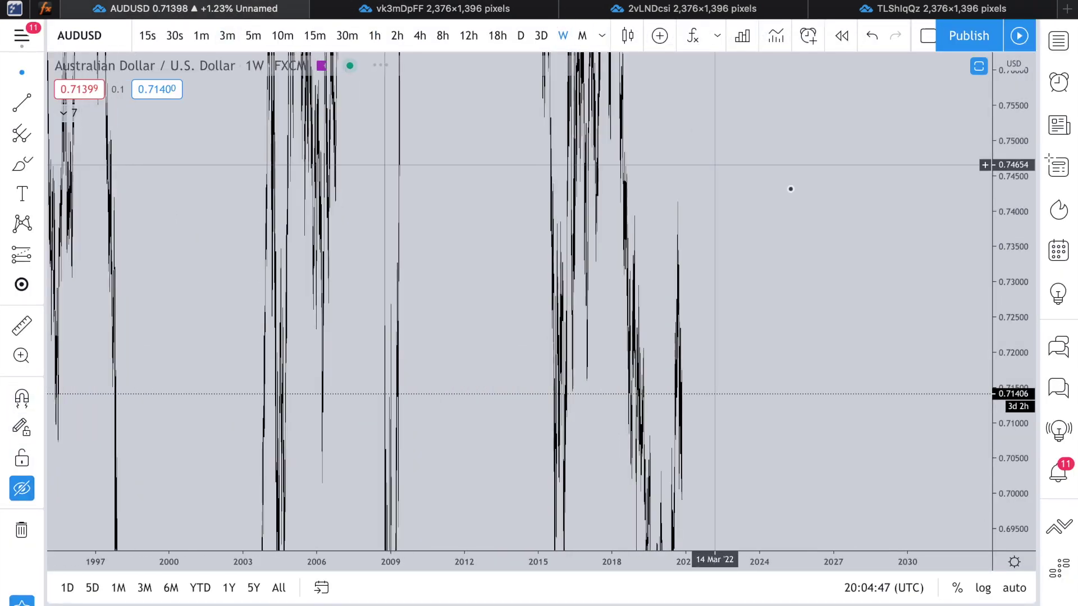
scroll(800, 199, "up", 15)
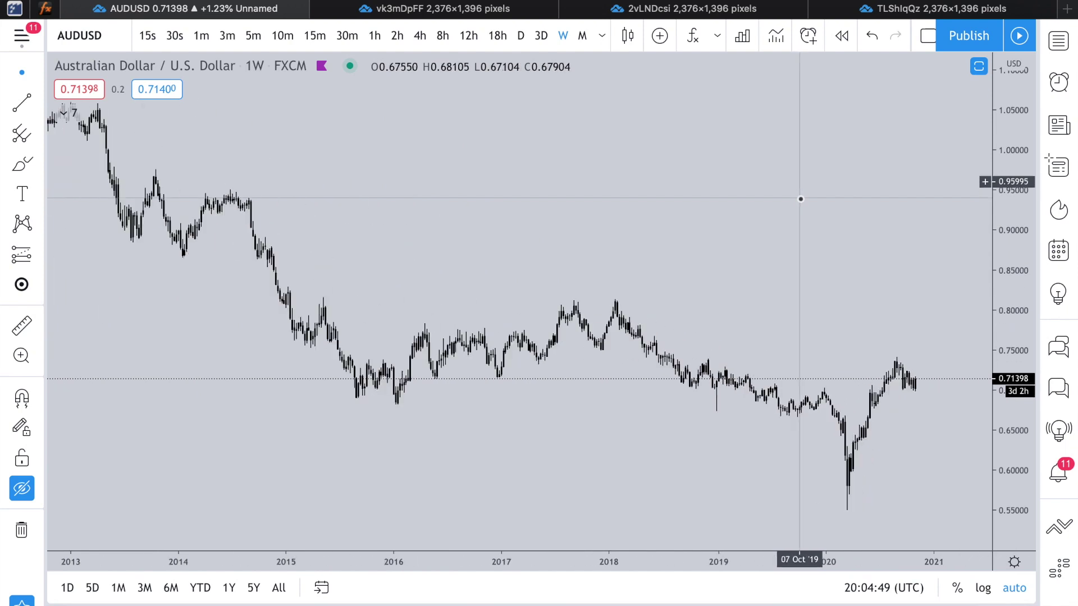
scroll(801, 199, "left", 10)
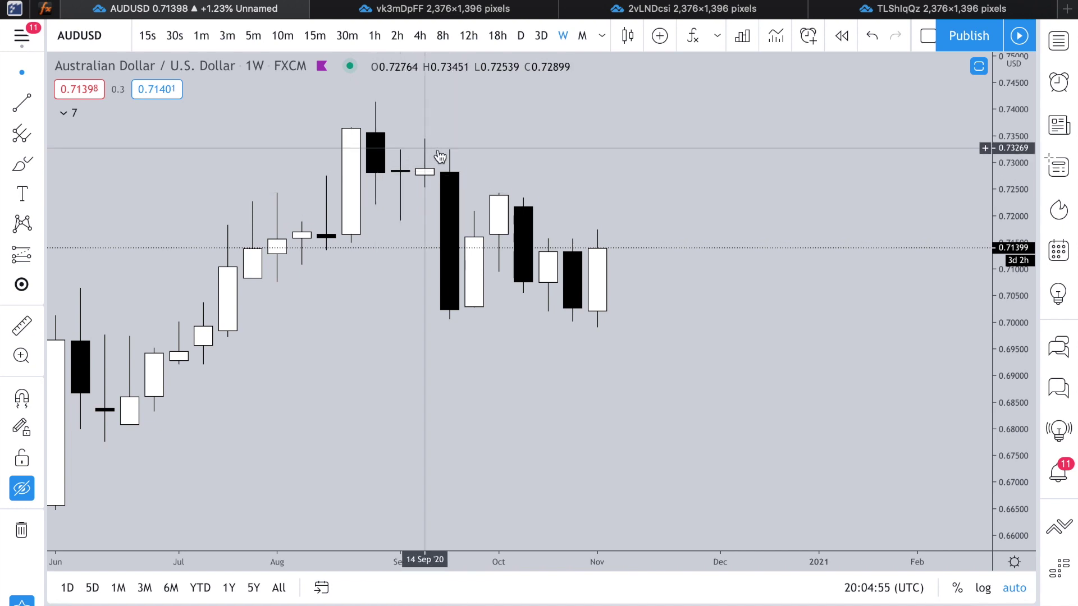
Step: Compare the weekly snapshot's annotated supply and imbalance zones with the live weekly chart
key("ctrl+Tab")
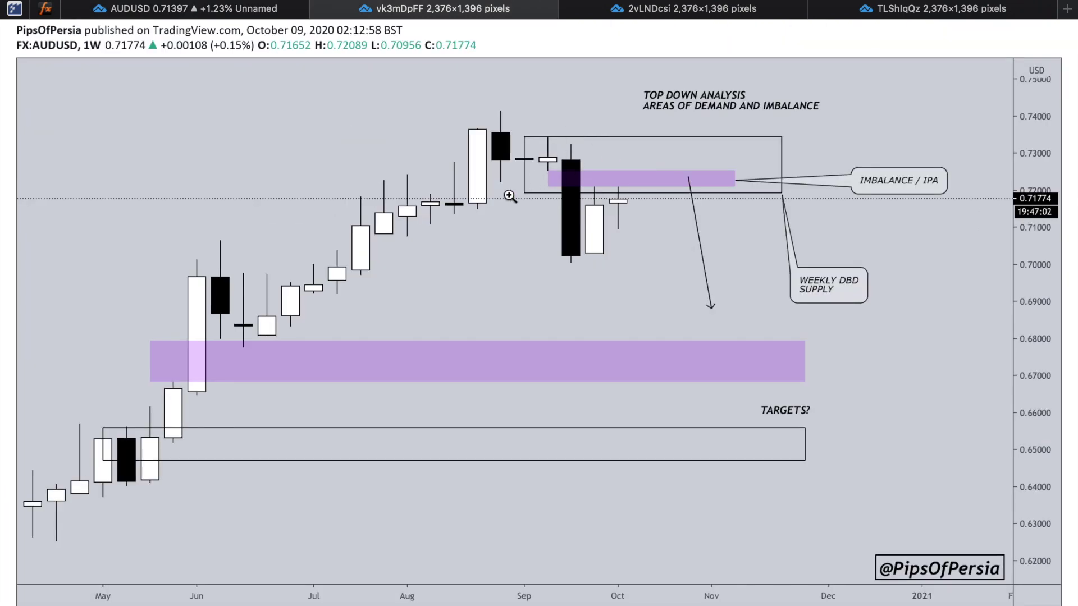
left_click(723, 113)
left_click(556, 176)
left_click(828, 292)
left_click(634, 317)
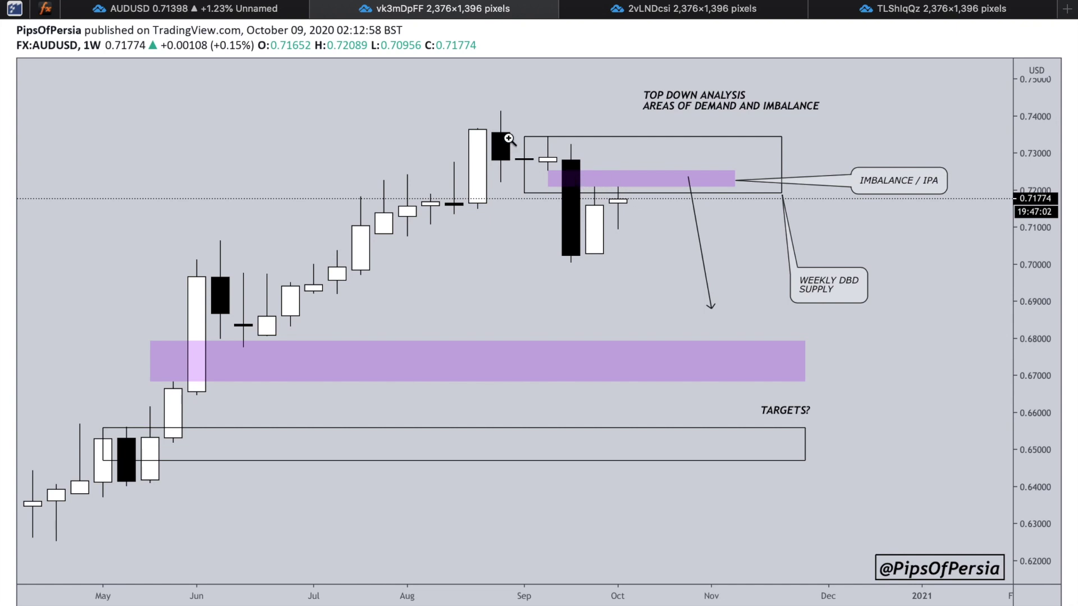
left_click(235, 8)
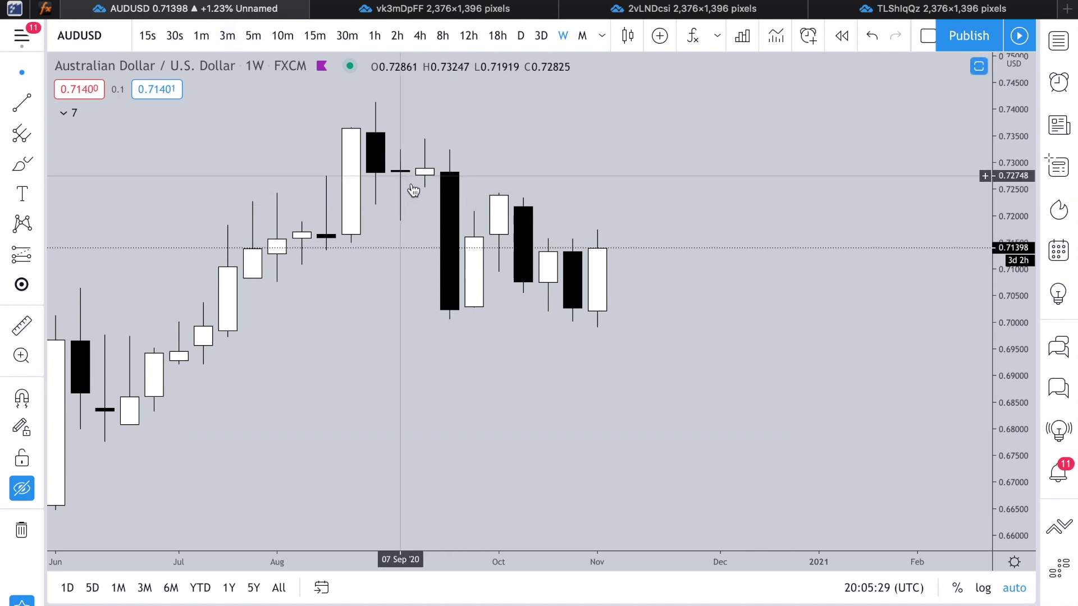
Step: Show and hide the drawings on the weekly chart to compare the marked zones with the bare candles
left_click(18, 490)
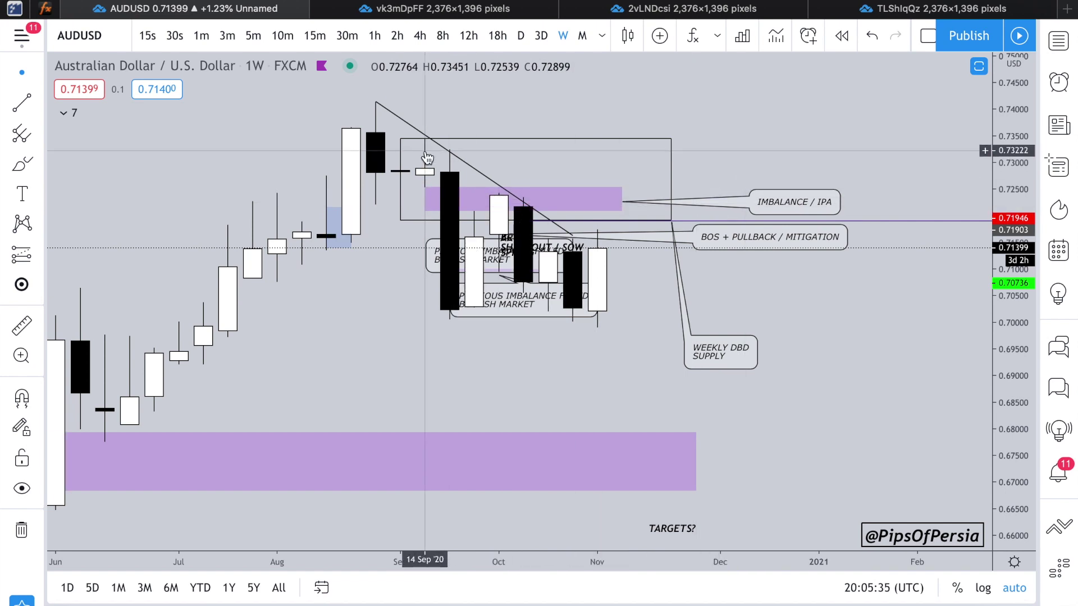
left_click(21, 489)
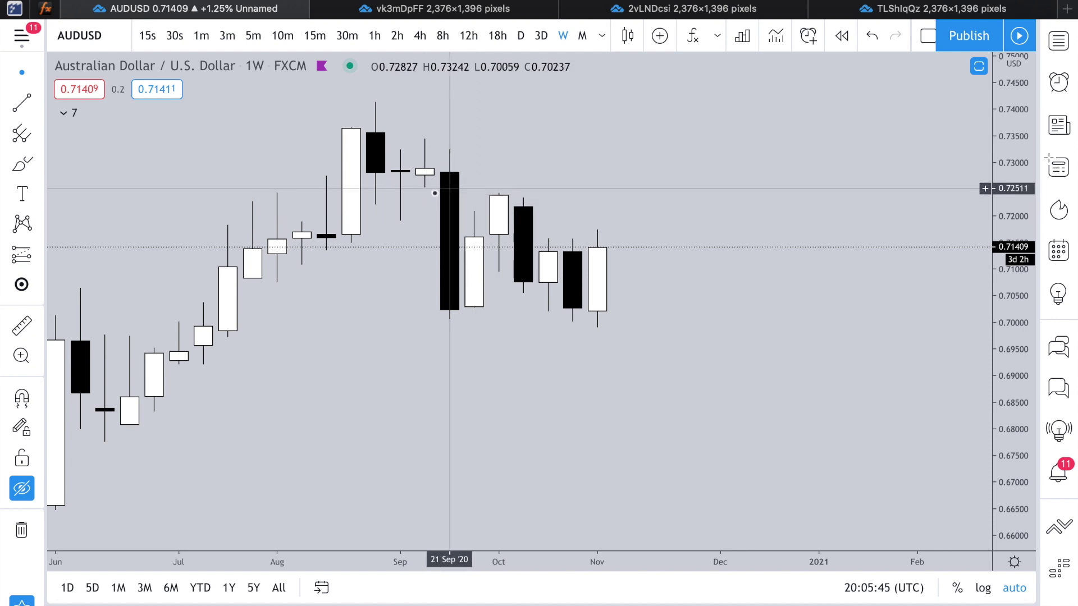
left_click(20, 486)
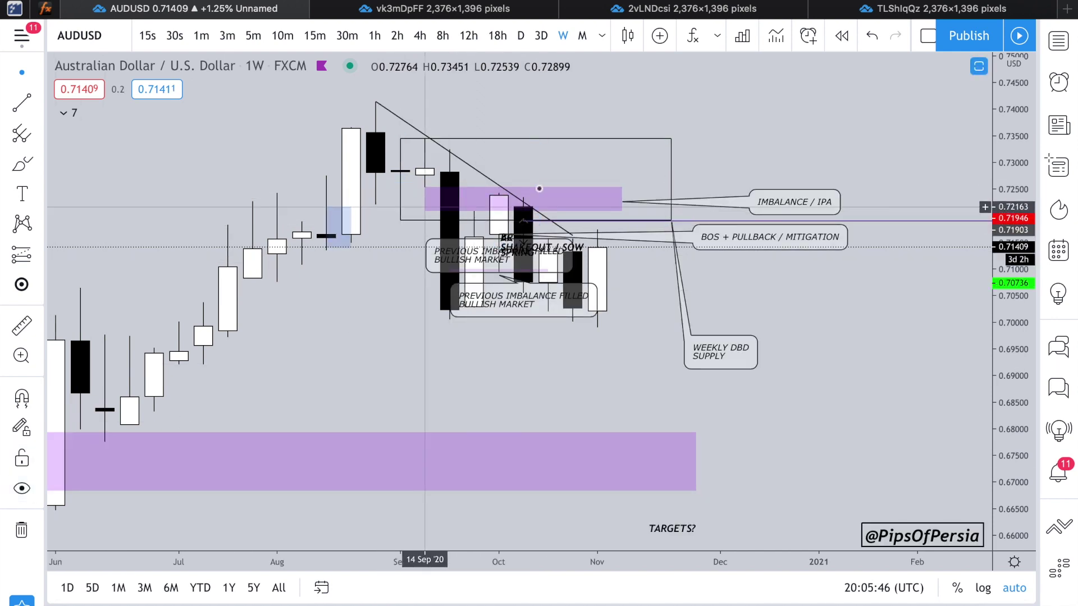
left_click(21, 488)
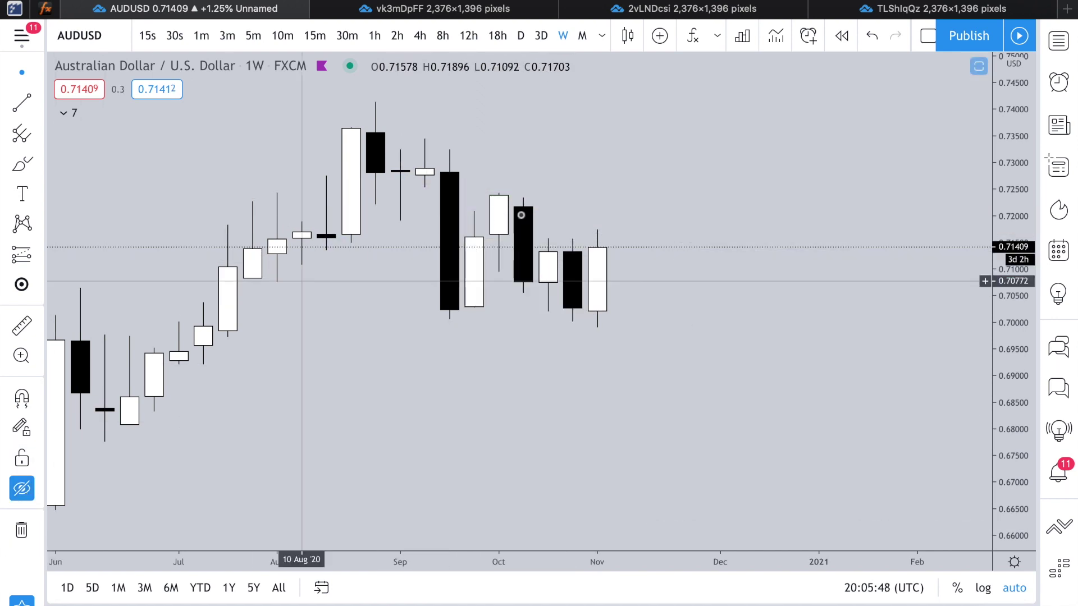
Step: Check the weekly snapshot against the live weekly chart once more and return to the live chart
left_click(424, 10)
left_click(277, 10)
left_click(435, 12)
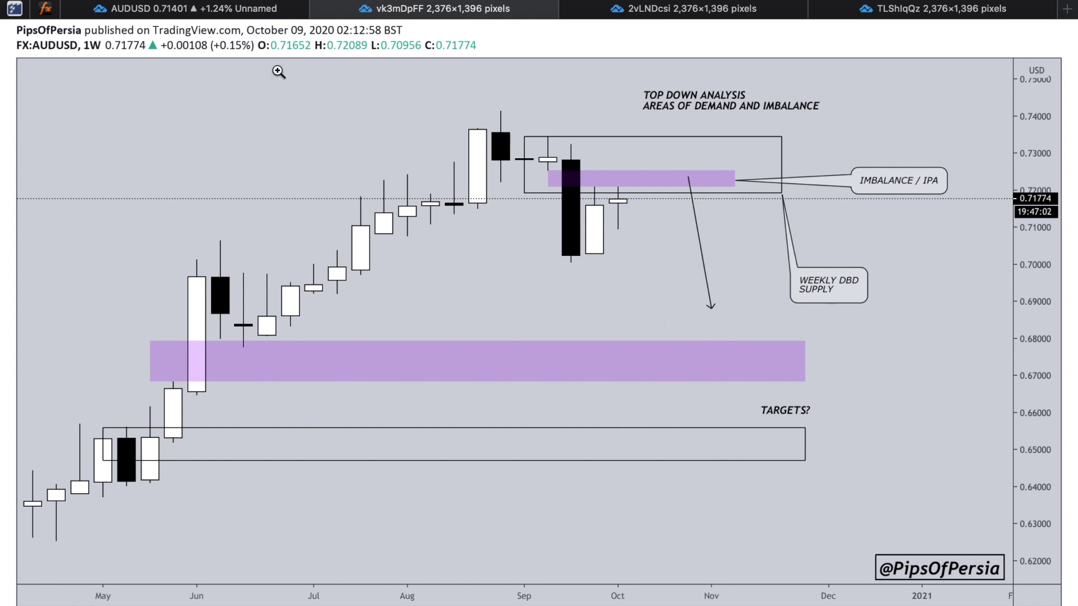
left_click(227, 6)
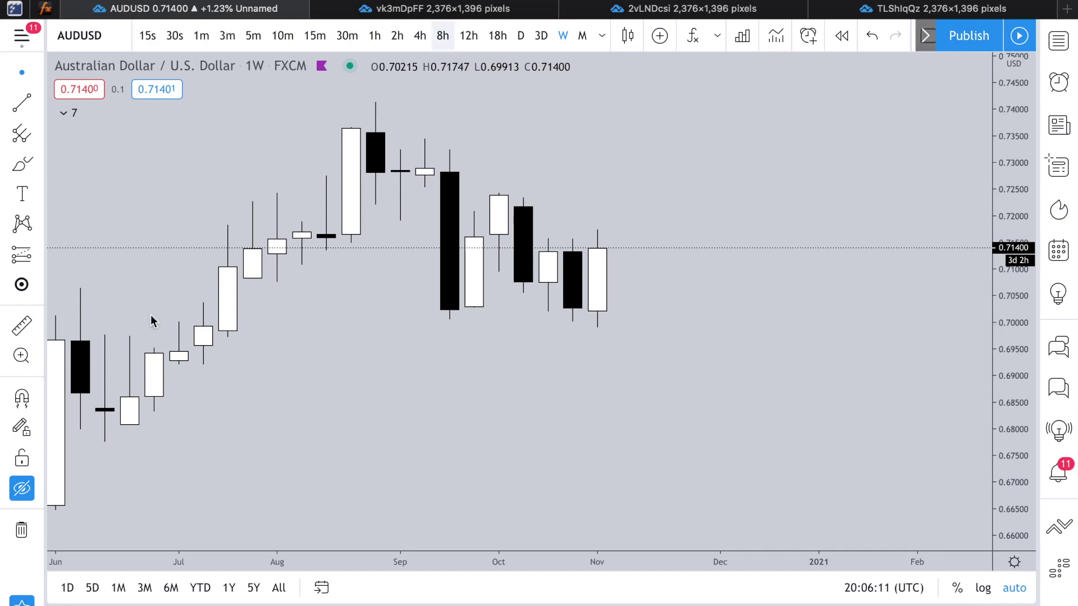
Step: Show the drawings again and switch the chart to the 4h timeframe, focused on the October 2020 price action
left_click(21, 488)
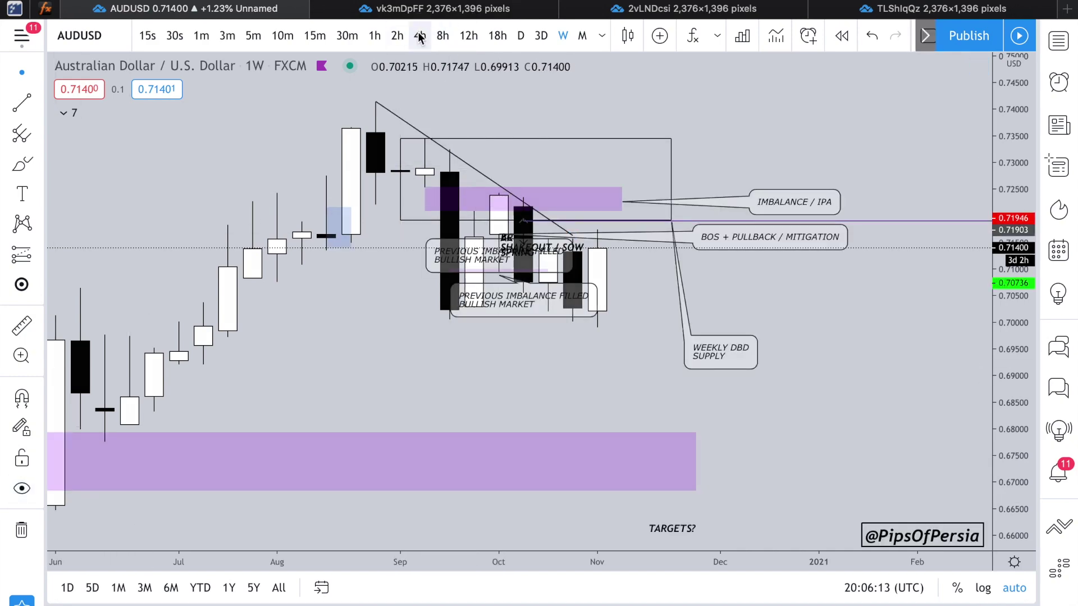
left_click(420, 35)
scroll(554, 237, "down", 5)
scroll(554, 237, "left", 10)
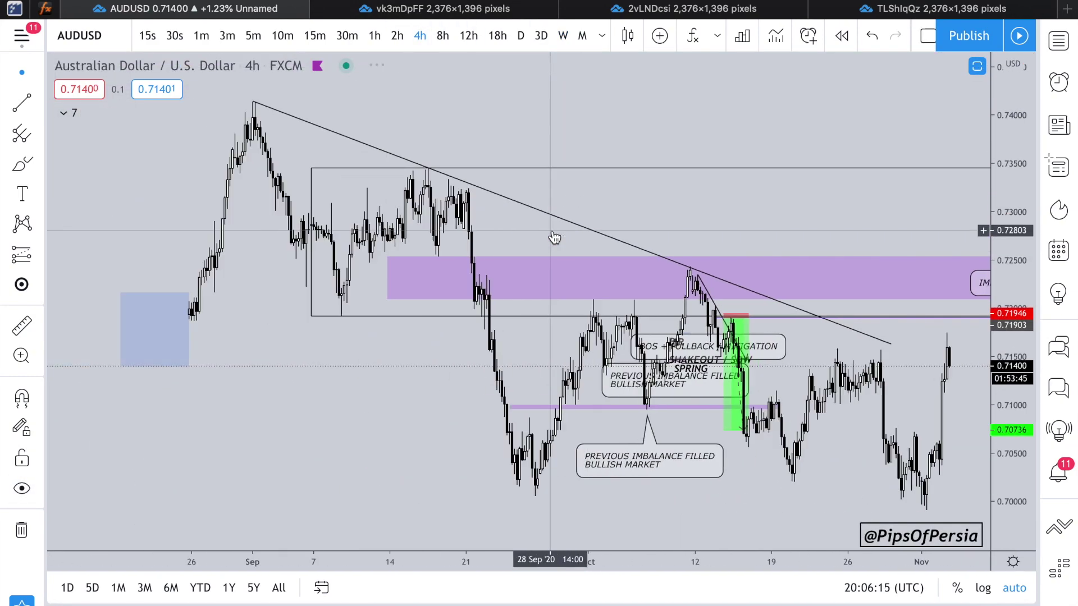
scroll(742, 201, "up", 4)
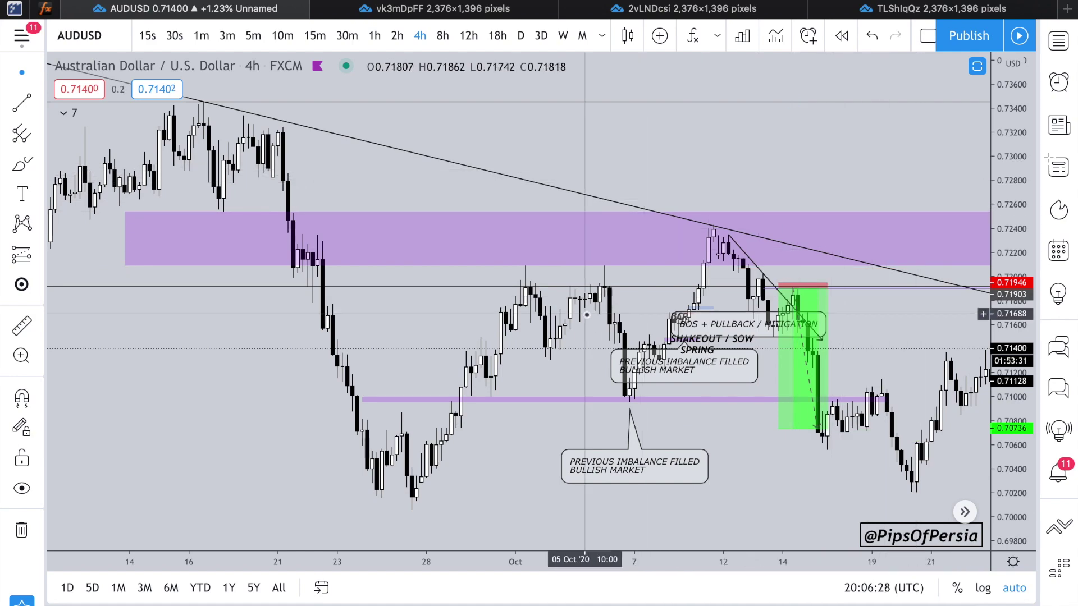
scroll(325, 427, "up", 3)
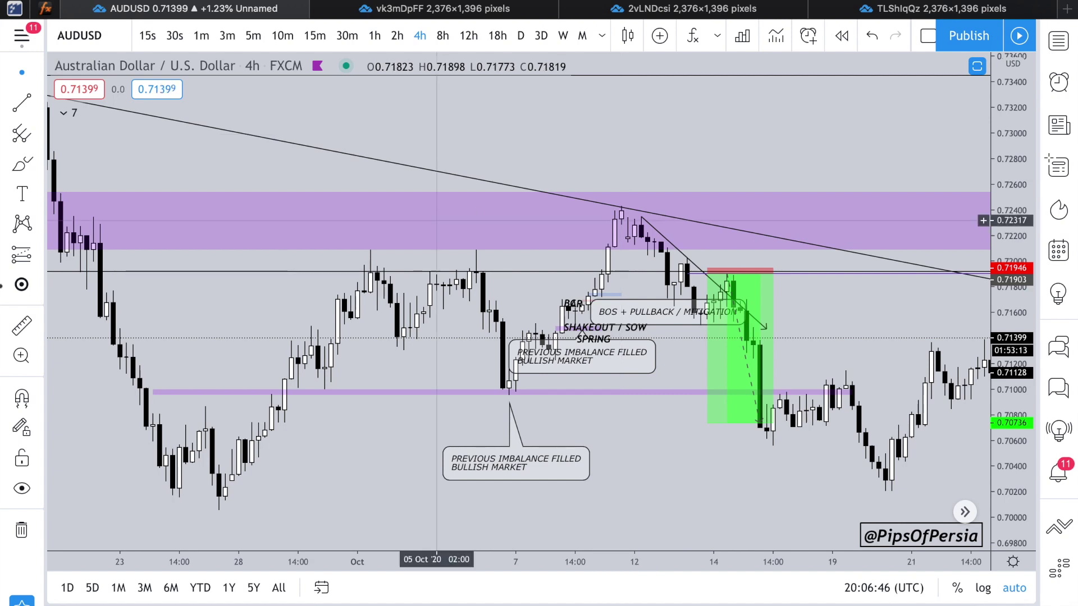
Step: Sketch a rising red Brush path with an arrowhead breaking above the purple supply zone from the October 12 high, and undo it
left_click(22, 164)
mouse_move(617, 233)
left_mouse_down()
mouse_move(635, 167)
mouse_move(679, 188)
mouse_move(715, 70)
mouse_move(674, 107)
left_mouse_up()
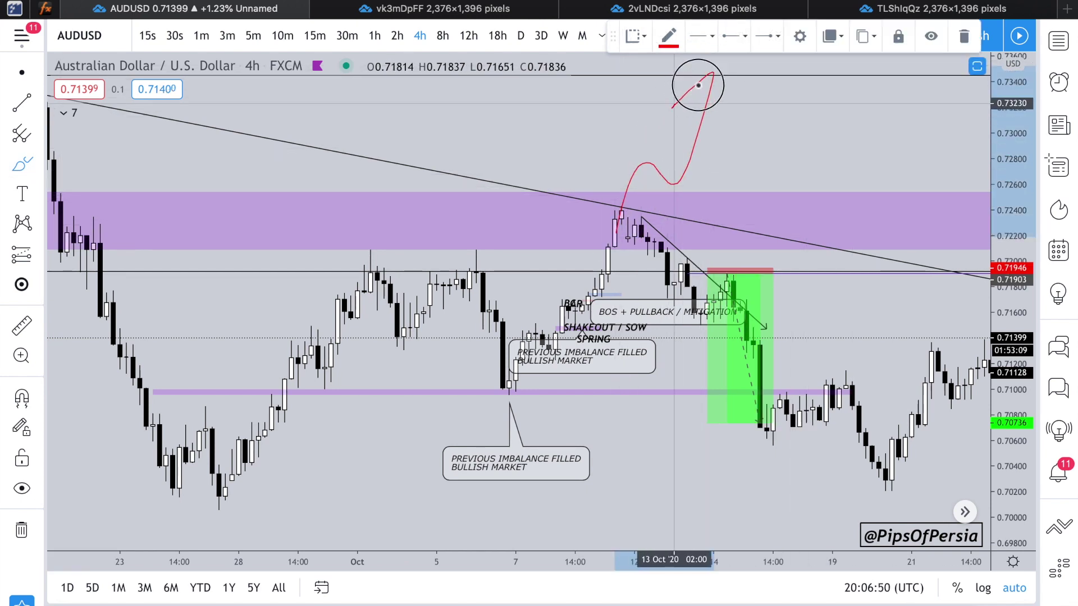
left_click_drag(613, 36, 709, 110)
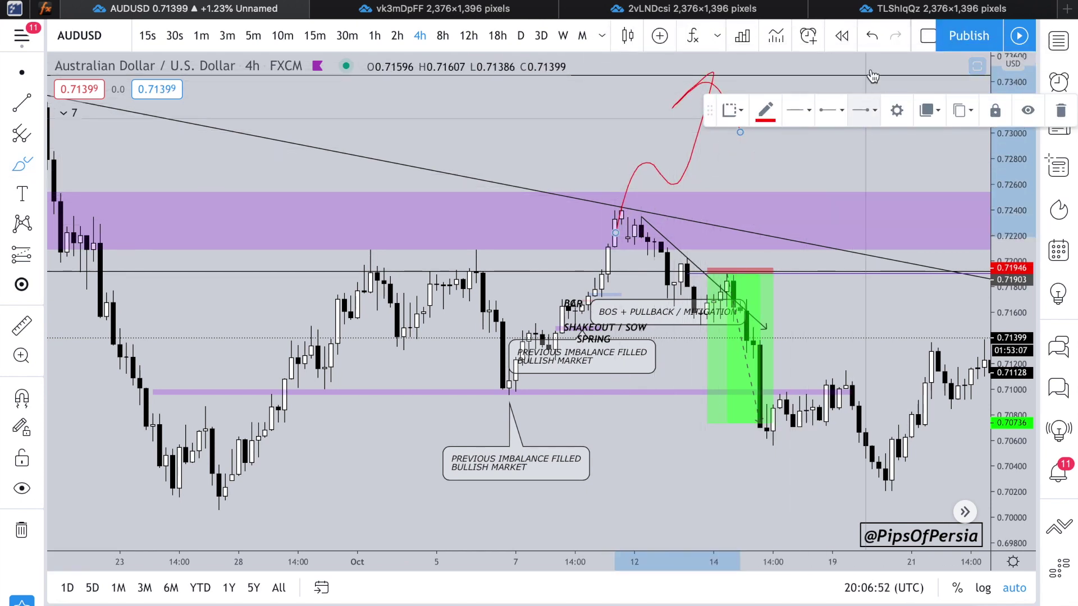
left_click(872, 35)
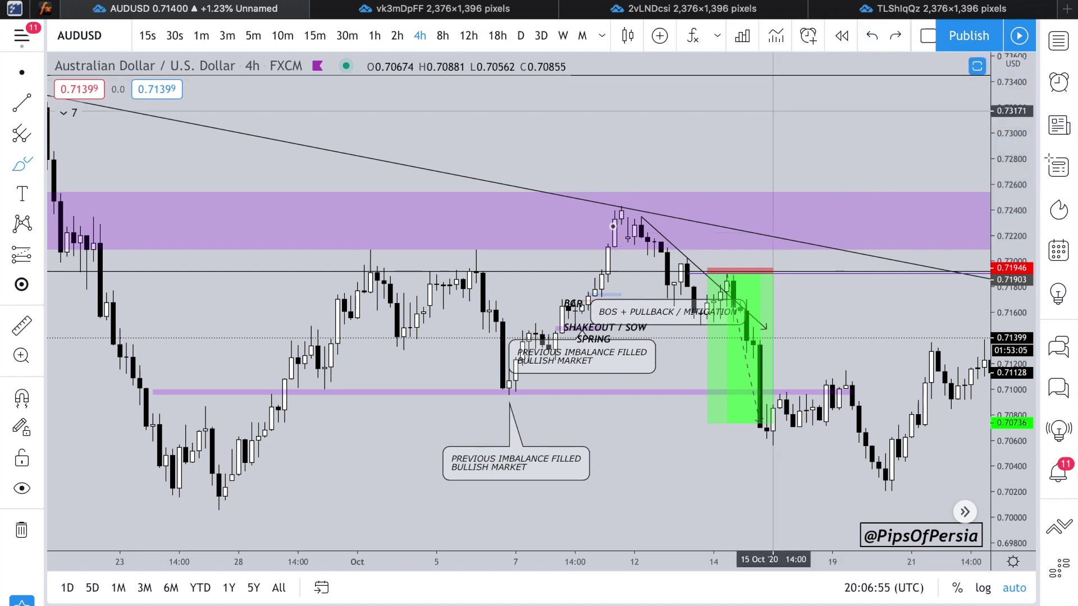
Step: Sketch a red rejection curve from the supply zone down into the short trade, circle the October 12 candles, and undo the sketches
left_click_drag(590, 238, 594, 229)
mouse_move(631, 198)
left_mouse_down()
mouse_move(662, 210)
mouse_move(753, 353)
left_mouse_up()
left_click_drag(710, 316, 759, 329)
mouse_move(612, 216)
left_mouse_down()
mouse_move(661, 236)
mouse_move(633, 260)
mouse_move(618, 231)
mouse_move(669, 228)
left_mouse_up()
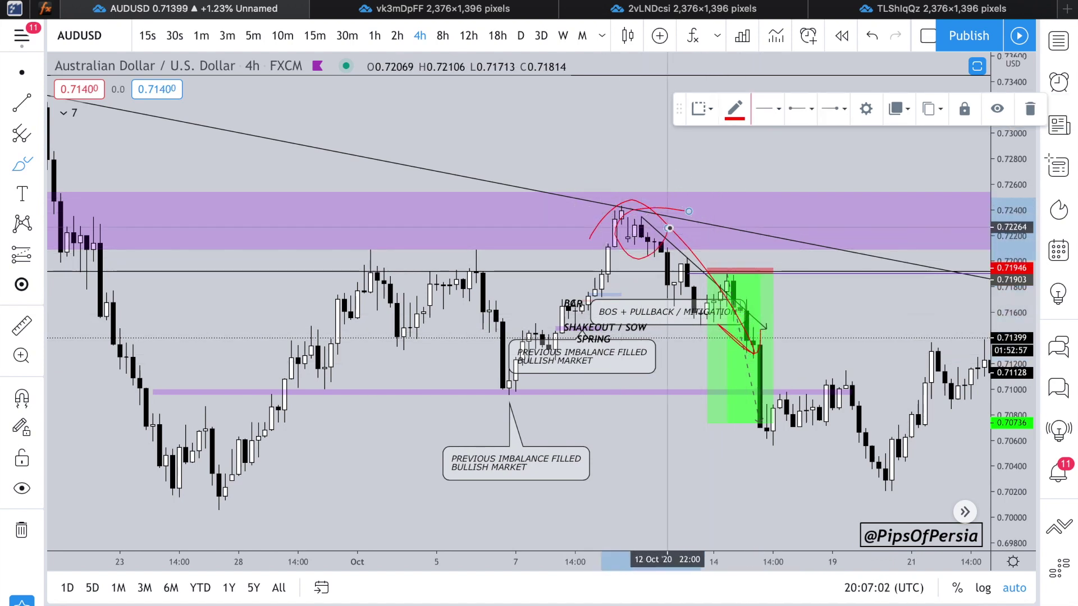
left_click(873, 36)
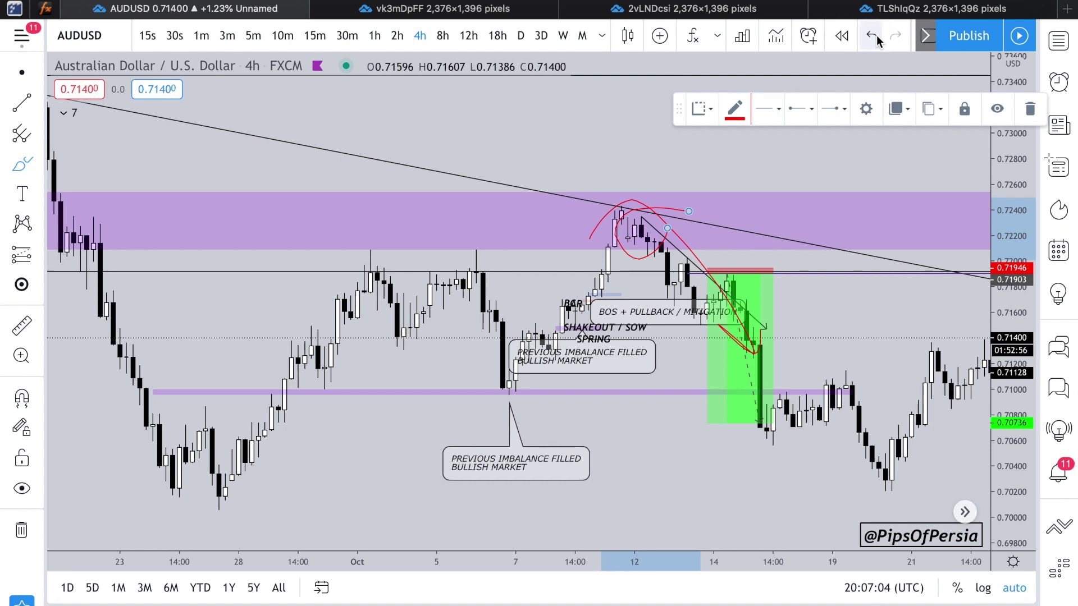
left_click(873, 36)
Step: Sketch an upward arrow from the supply zone and a curve along the early October rally, and undo both
mouse_move(650, 229)
left_mouse_down()
mouse_move(696, 140)
mouse_move(713, 171)
left_mouse_up()
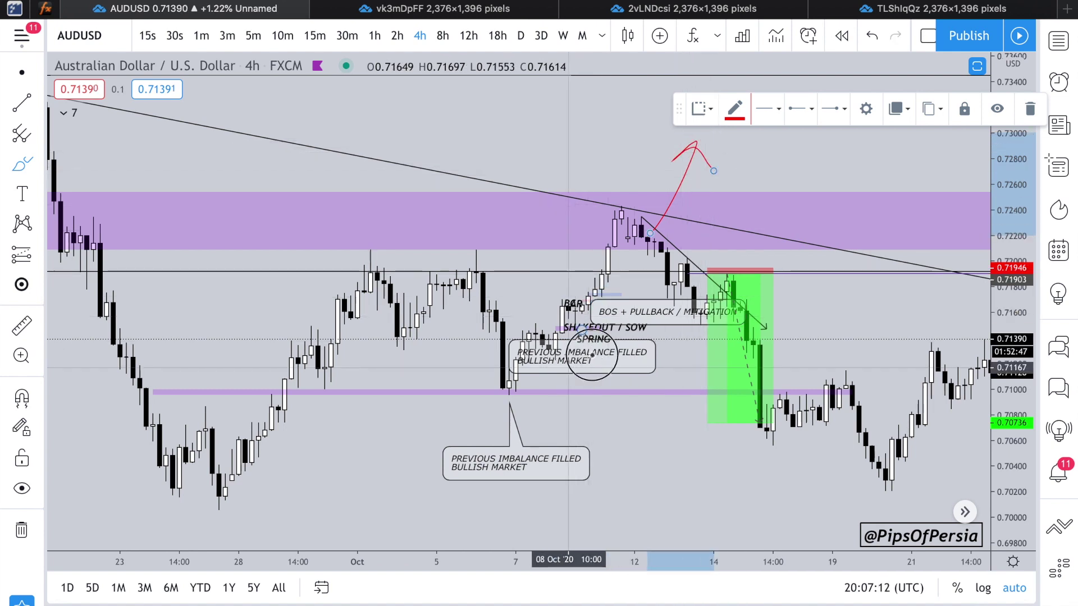
left_click_drag(483, 377, 577, 361)
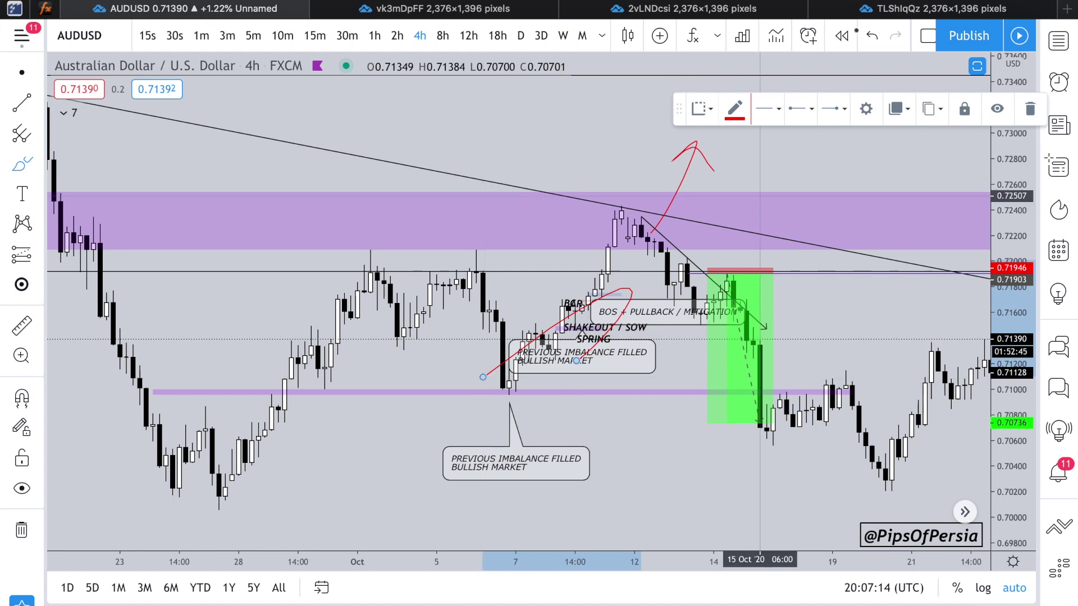
left_click(872, 35)
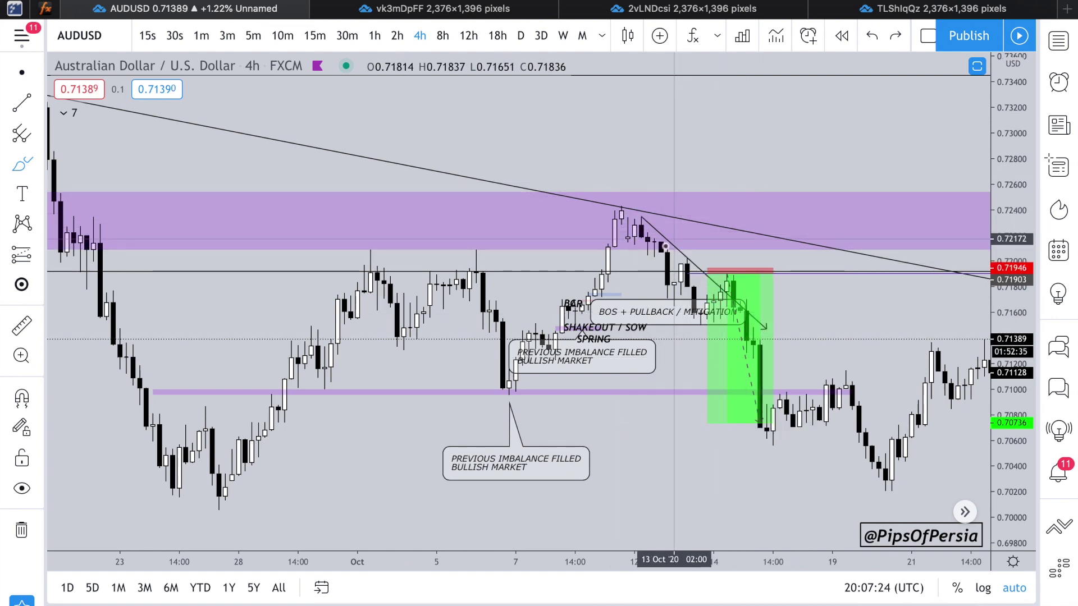
Step: Sketch a downward arrow from the October 12 high through the short trade, undo it, and leave the Brush
mouse_move(630, 211)
left_mouse_down()
mouse_move(731, 328)
mouse_move(806, 441)
mouse_move(806, 363)
left_mouse_up()
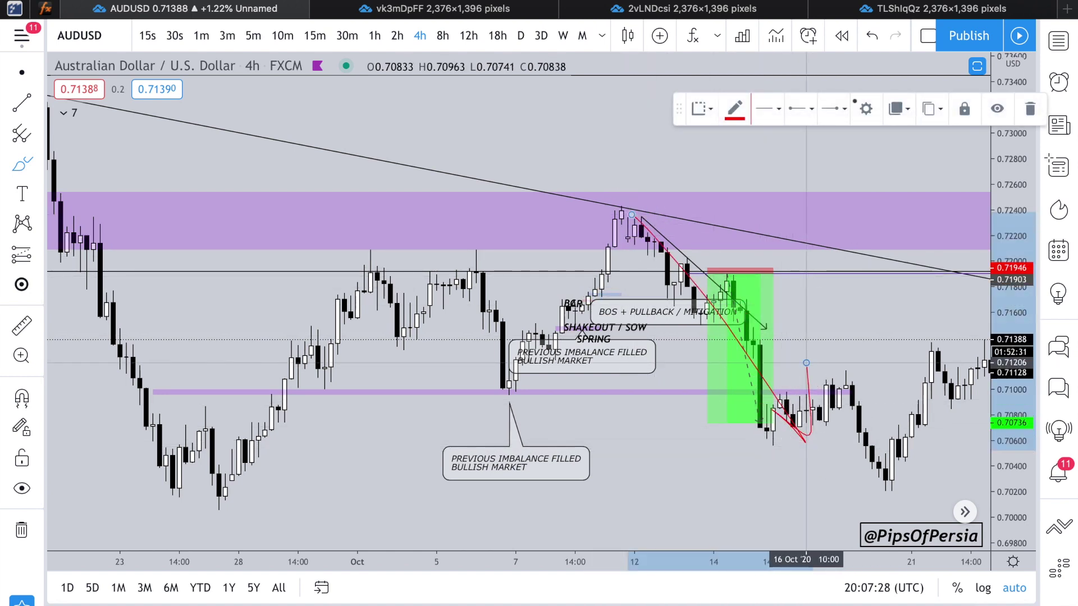
left_click(872, 35)
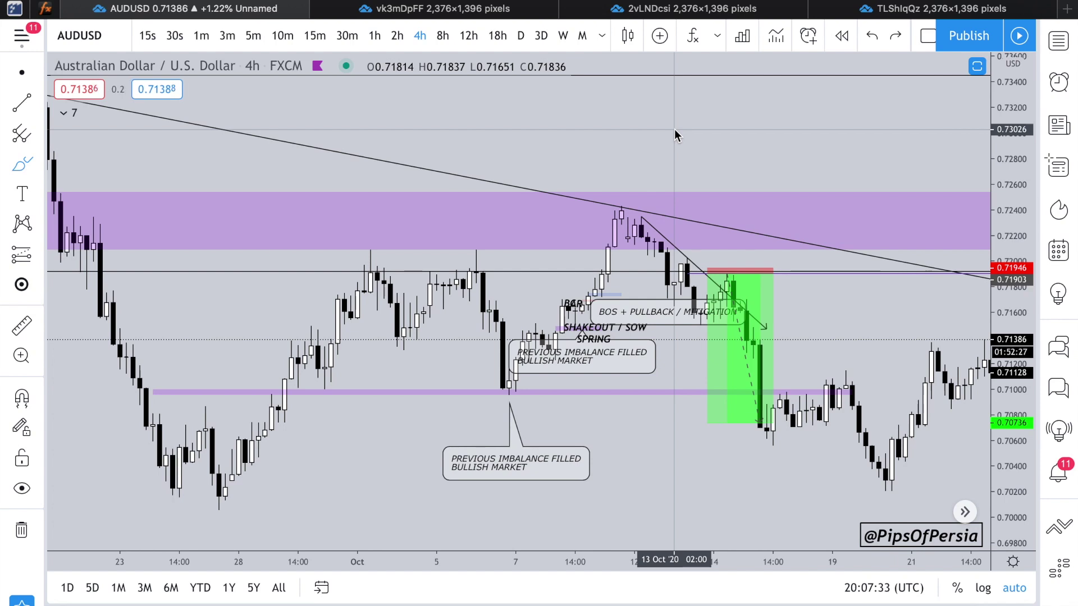
key("Escape")
Step: Open the October 09, 2020 one-hour AUDUSD snapshot and examine the lower purple imbalance zone near 0.71000
scroll(615, 175, "down", 5)
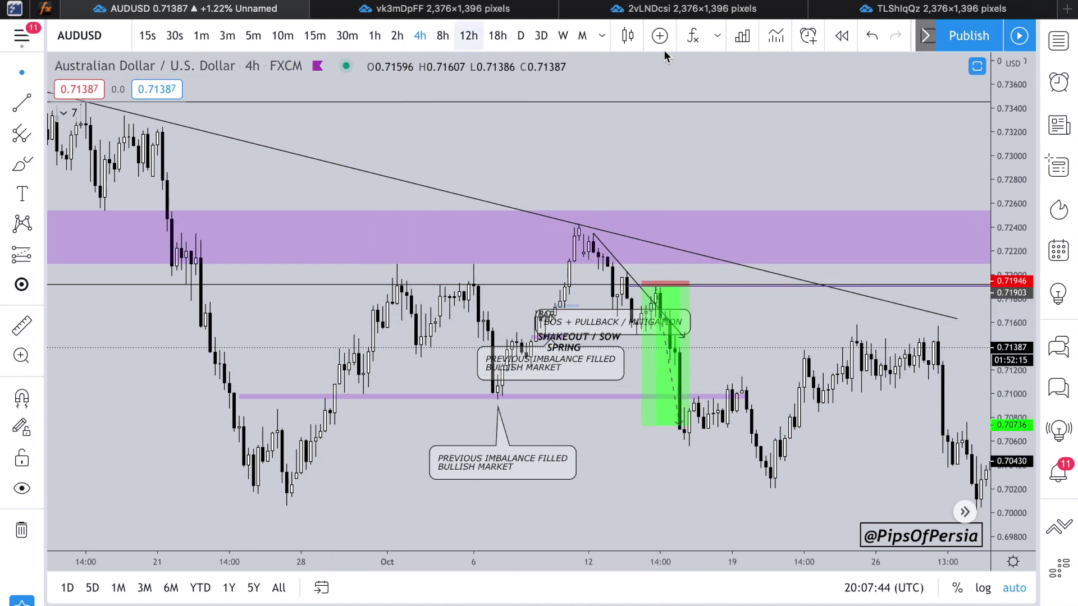
left_click(657, 8)
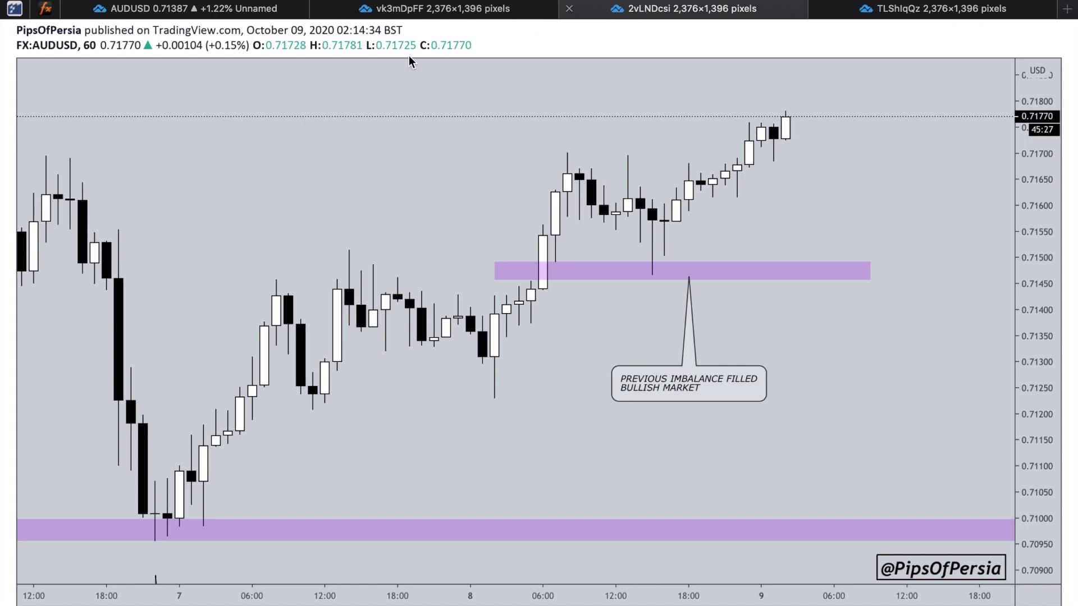
left_click(92, 51)
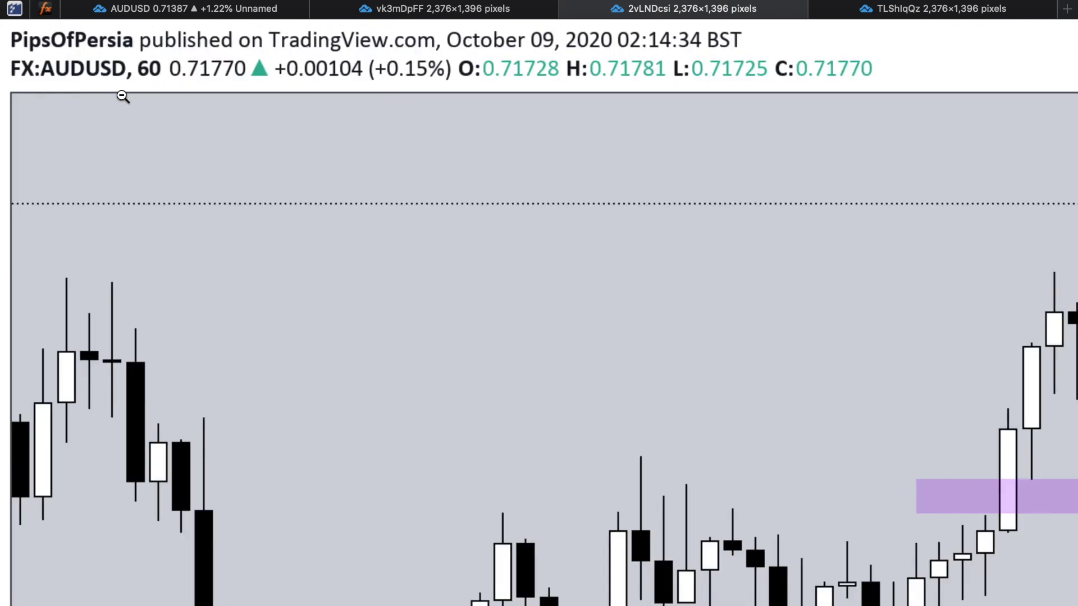
left_click(175, 86)
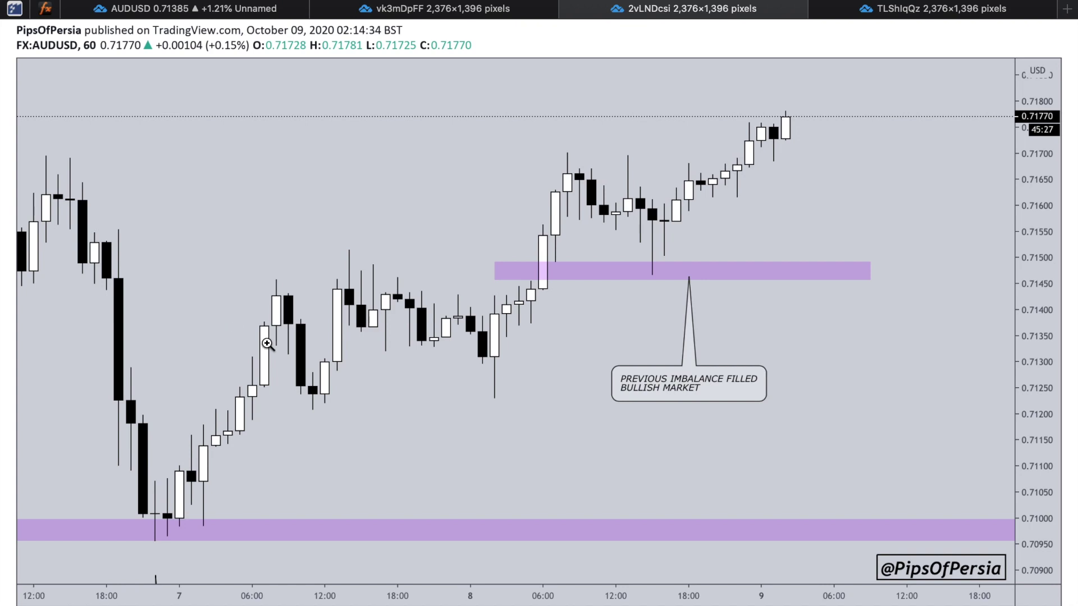
left_click(180, 527)
left_click(303, 435)
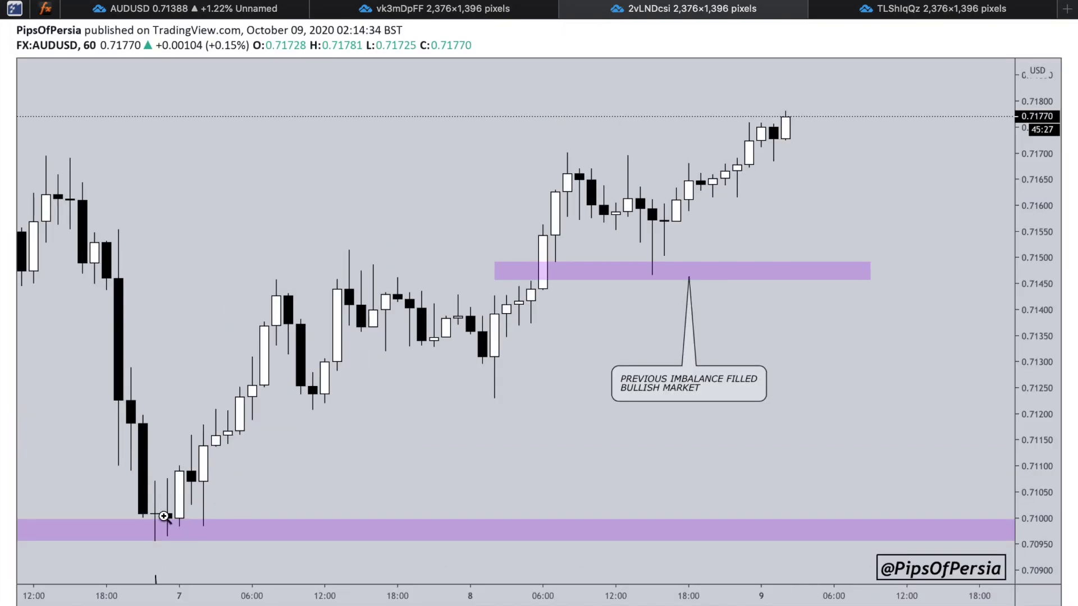
Step: Examine the snapshot's rally, the candle that forms the upper purple imbalance zone, and the wick that fills it
left_click(338, 252)
left_click(542, 336)
left_click(497, 399)
left_click(547, 333)
left_click(592, 168)
left_click(500, 278)
left_click(659, 278)
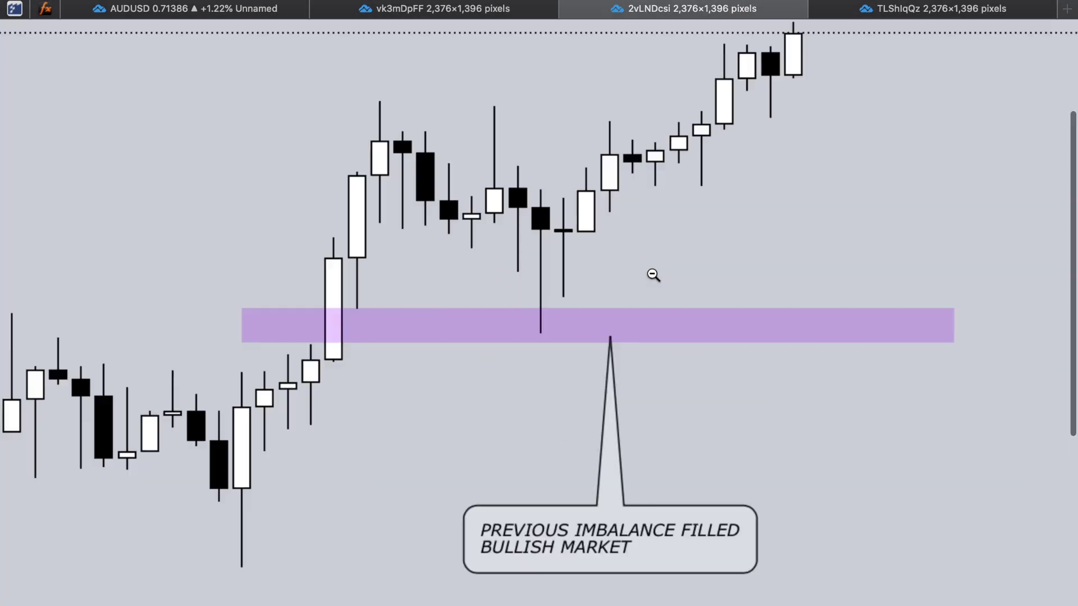
left_click(532, 334)
left_click(789, 122)
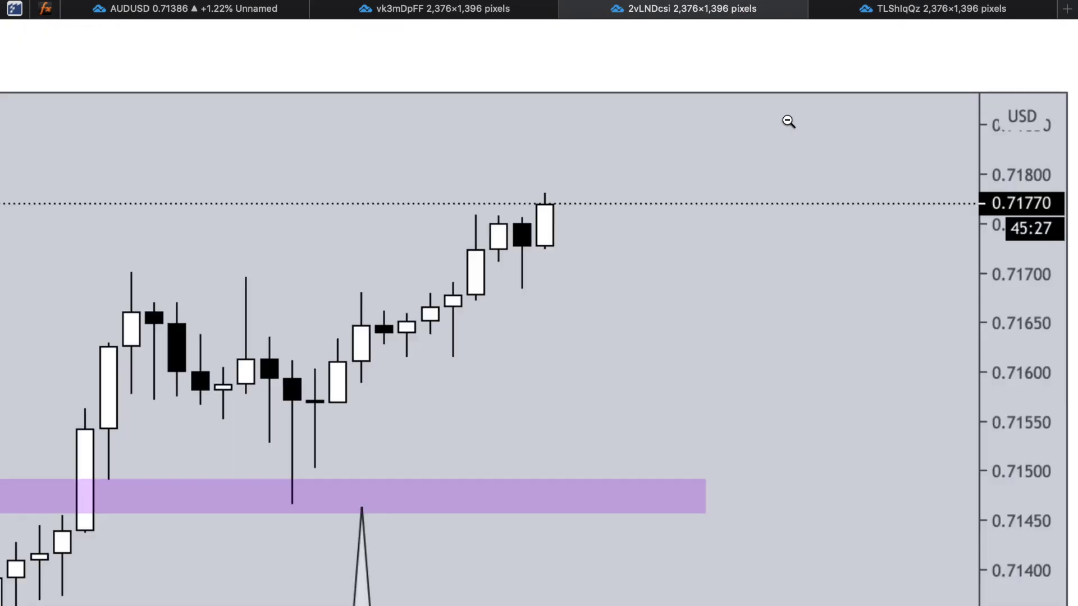
left_click(535, 196)
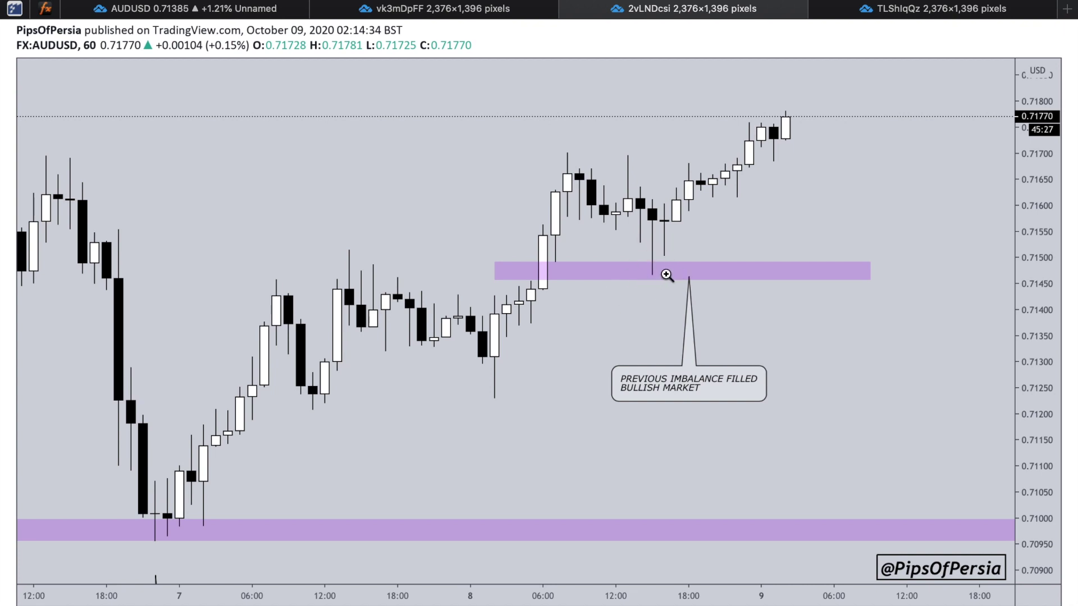
left_click(551, 273)
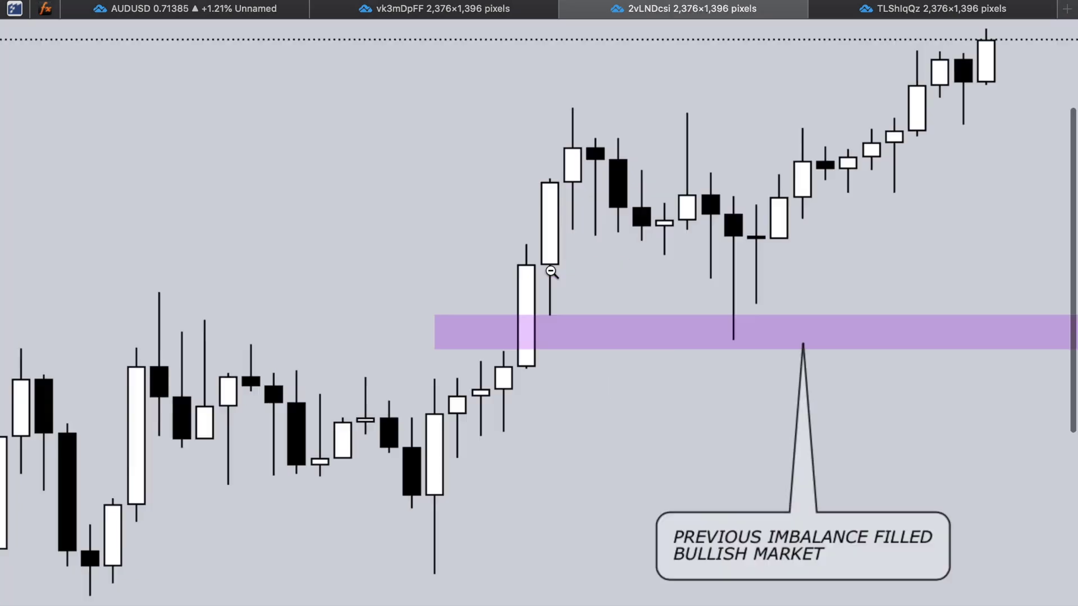
left_click(780, 318)
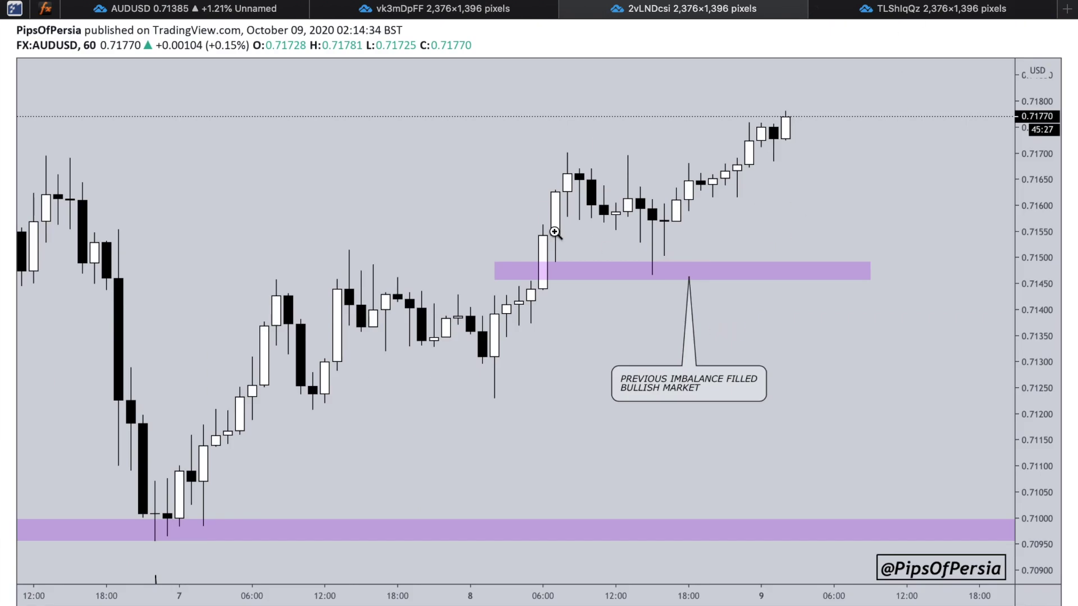
Step: View the live chart on the 1h timeframe and compare the October 6 low with the one-hour snapshot
left_click(202, 10)
left_click(375, 35)
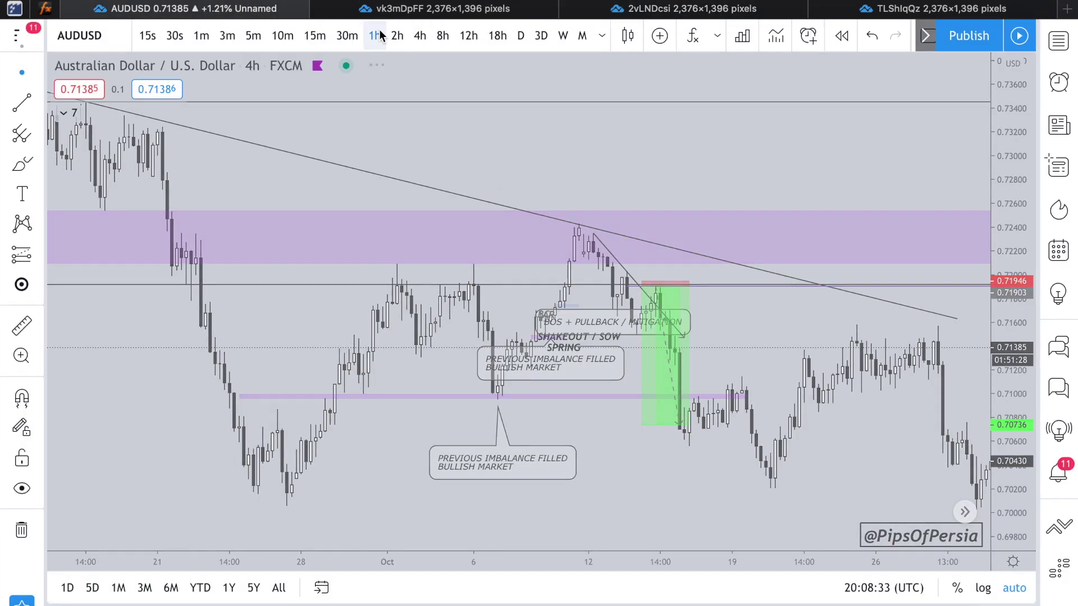
scroll(615, 230, "left", 15)
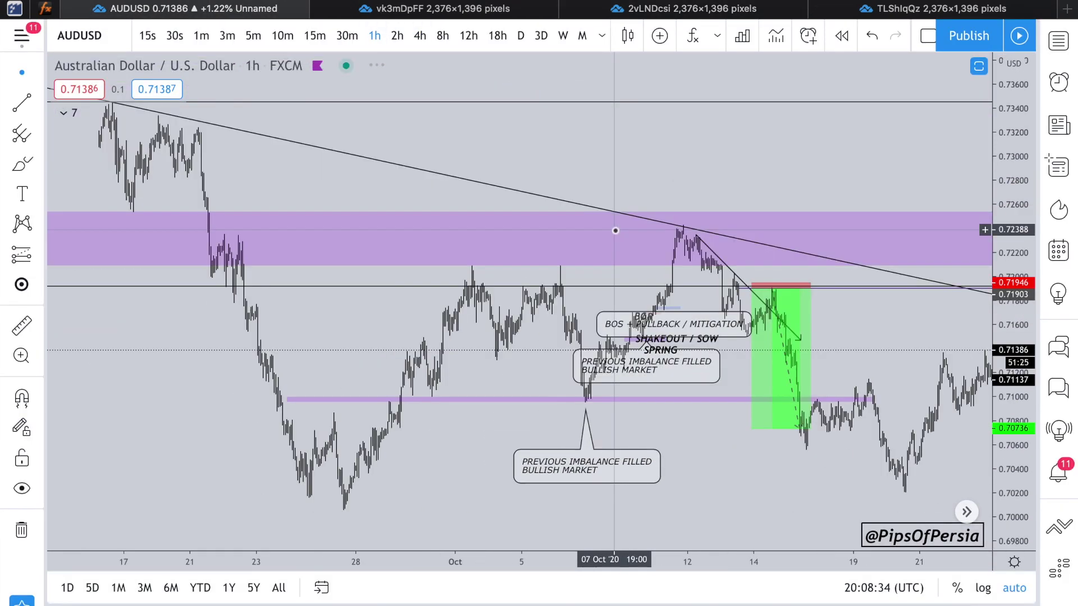
scroll(615, 230, "up", 5)
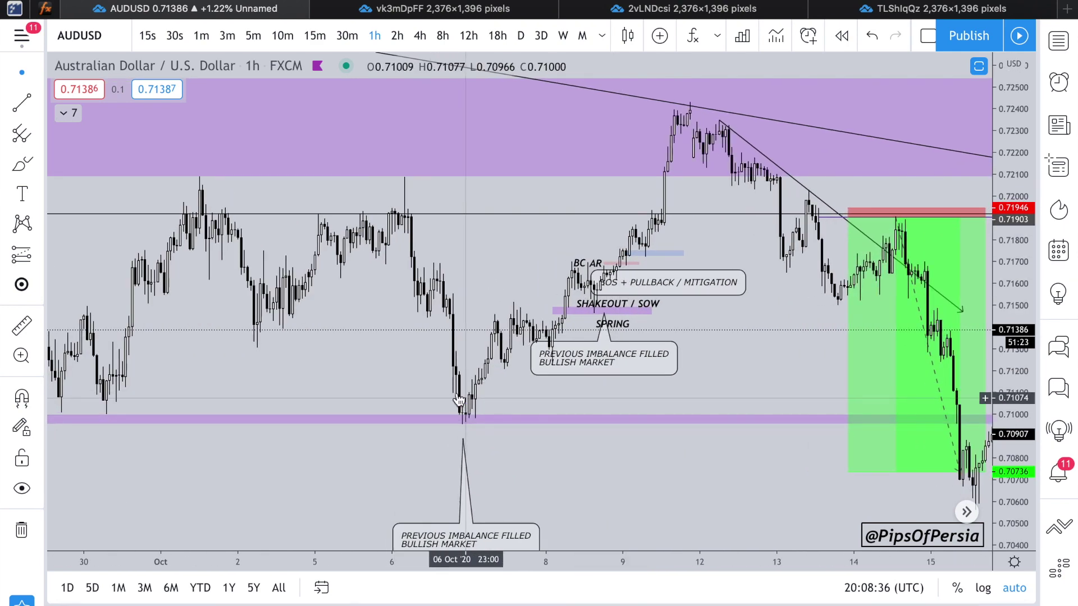
left_click(652, 12)
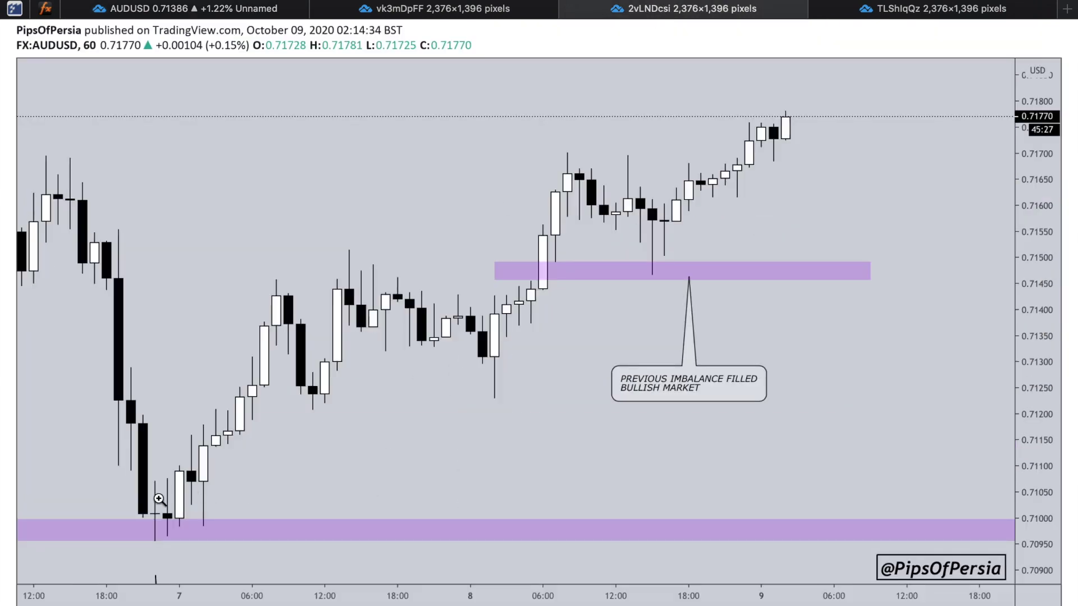
left_click(178, 5)
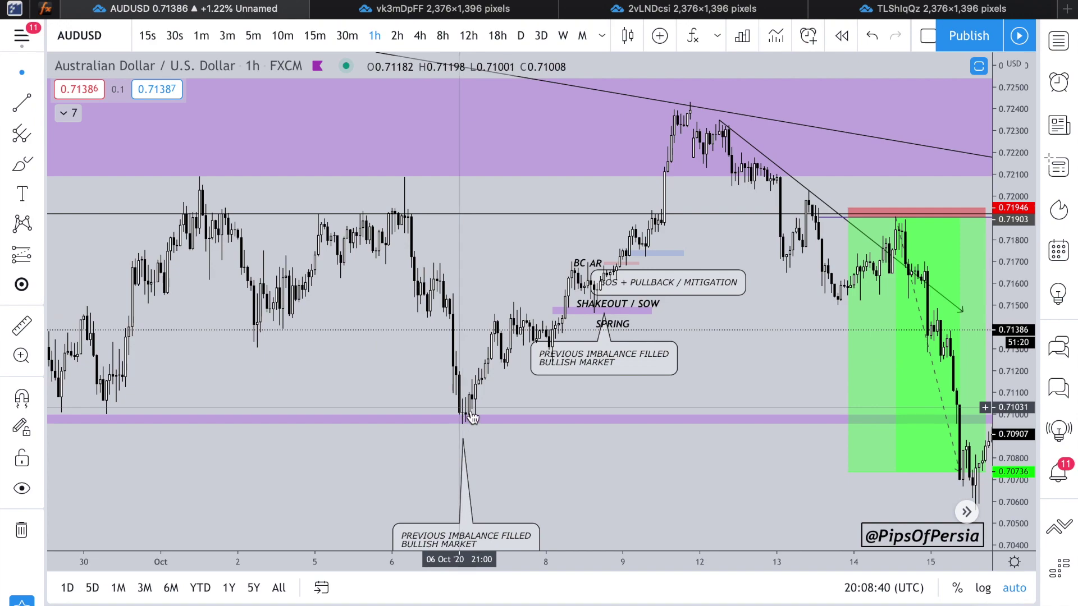
Step: Switch the live chart to 4h and inspect the September 29 candle at the lower purple imbalance zone
left_click(420, 39)
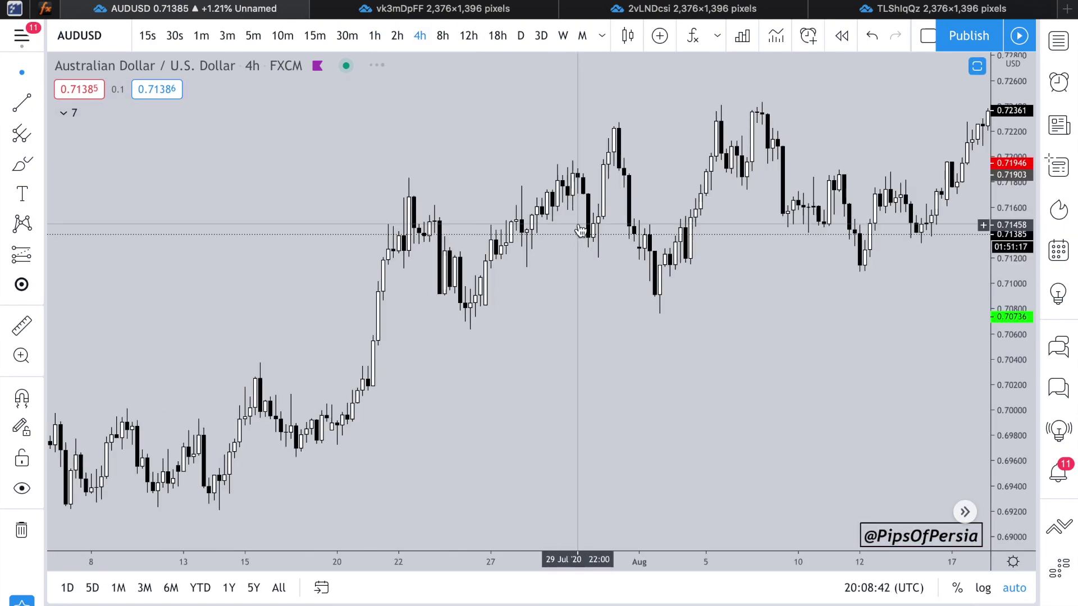
scroll(580, 229, "right", 10)
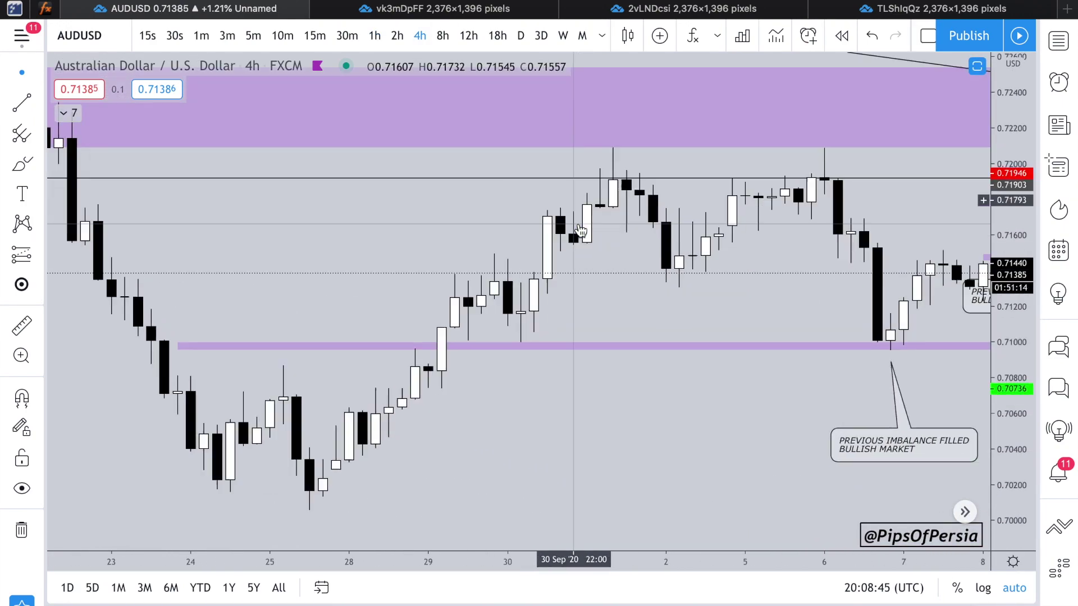
scroll(580, 229, "up", 2)
left_click(377, 325)
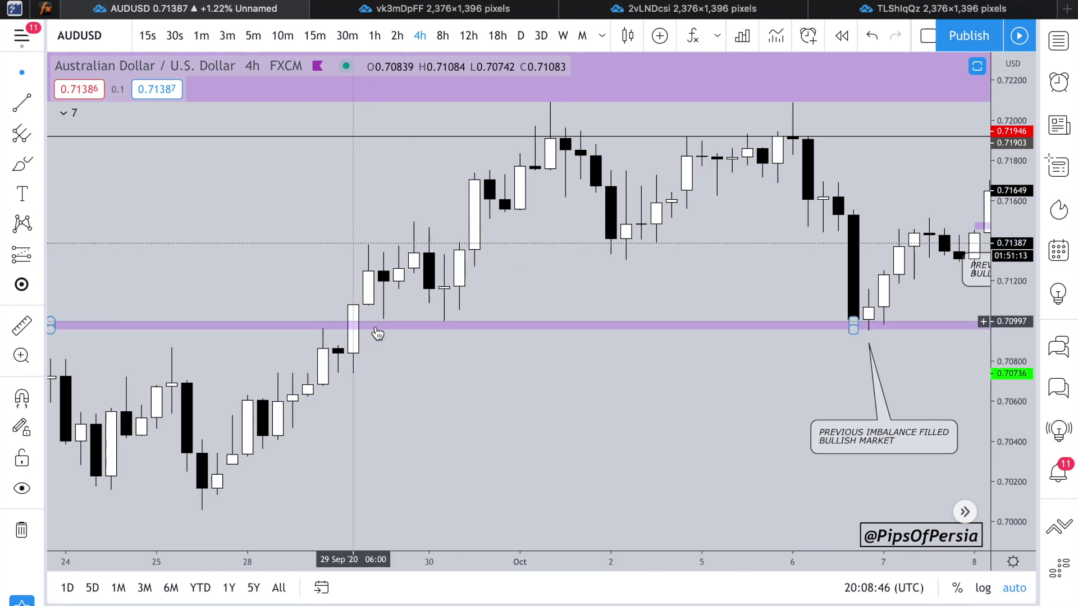
Step: Switch the chart to 8h and check the lower purple imbalance zone against the late September and October candles
left_click(442, 35)
scroll(655, 309, "right", 5)
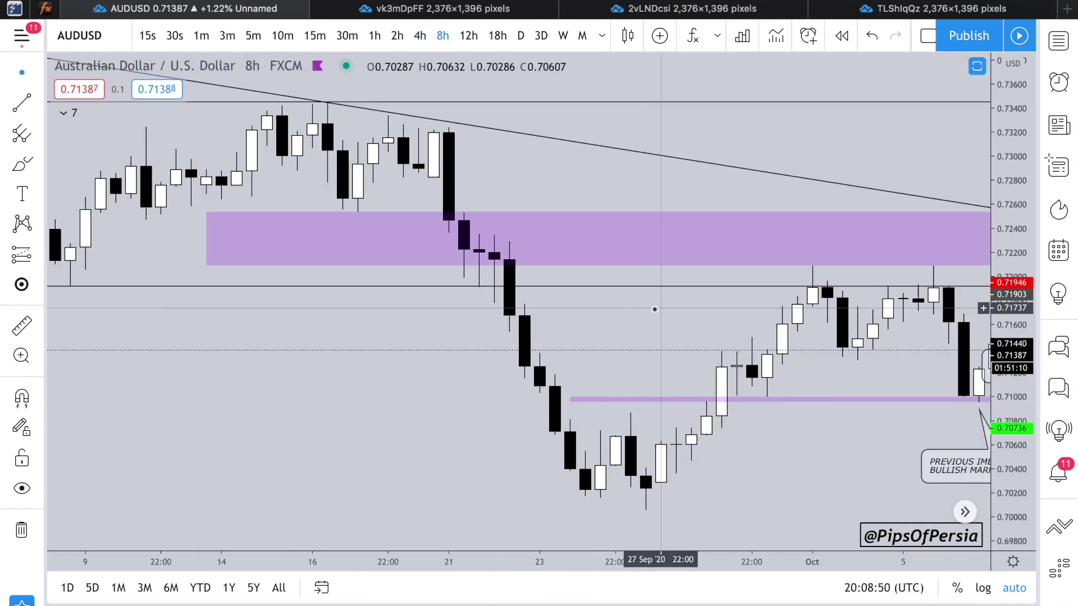
left_click(657, 400)
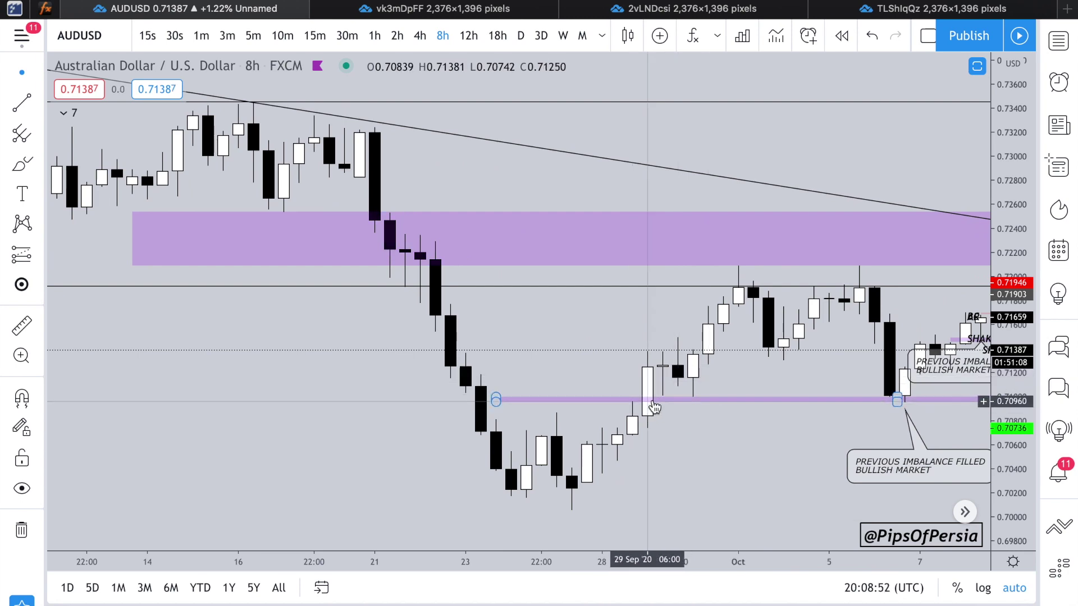
scroll(779, 443, "right", 5)
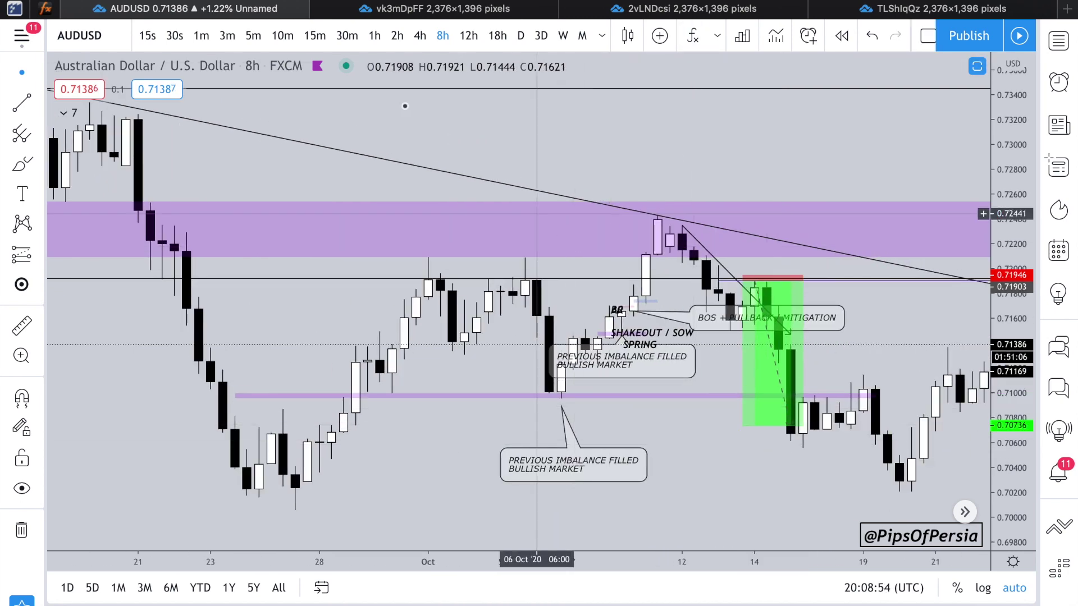
Step: Set the chart to the 1h timeframe, framed on the BC, AR, SHAKEOUT / SOW and SPRING labels around October 8
left_click(374, 35)
scroll(496, 416, "down", 5)
scroll(497, 416, "left", 10)
scroll(497, 415, "up", 5)
scroll(494, 415, "right", 5)
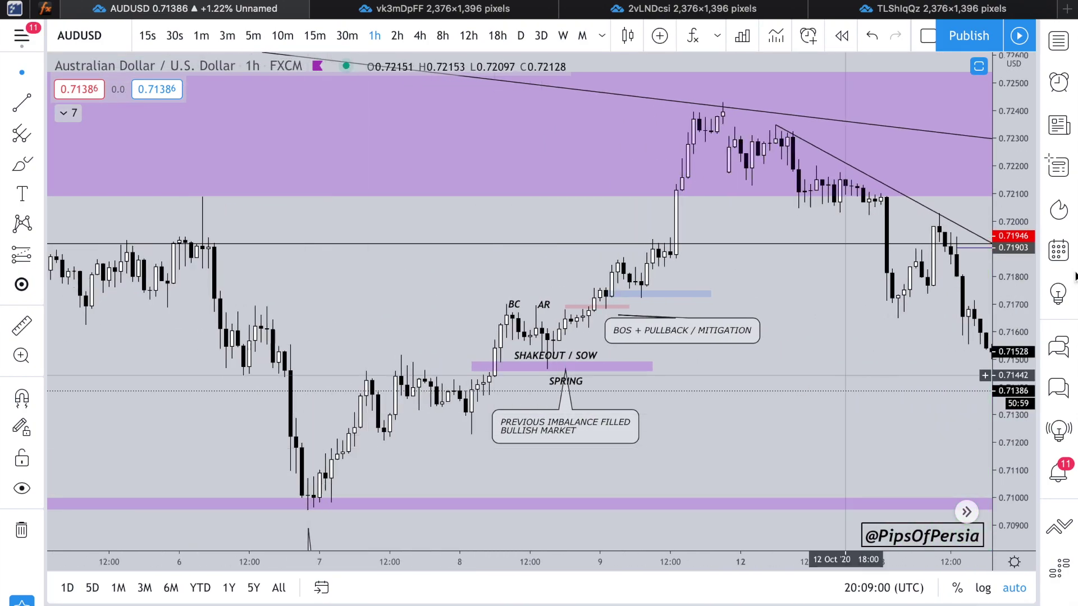
Step: Stretch the price scale to examine the October 8 imbalance fill and the labelled structure, and reset the scale to automatic
left_click_drag(1005, 441, 1005, 337)
scroll(837, 281, "up", 5)
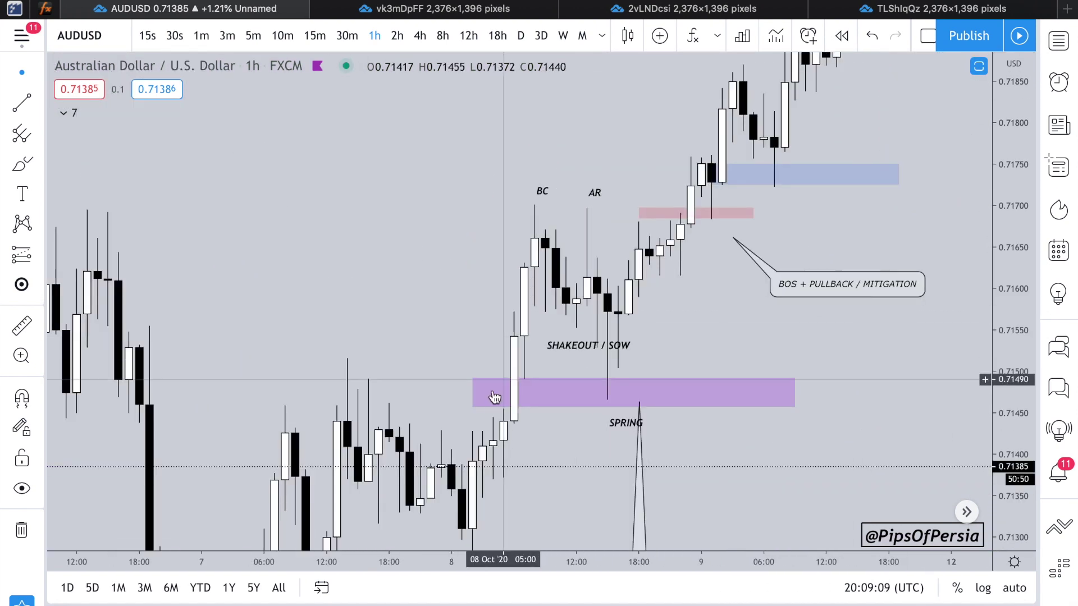
left_click(560, 405)
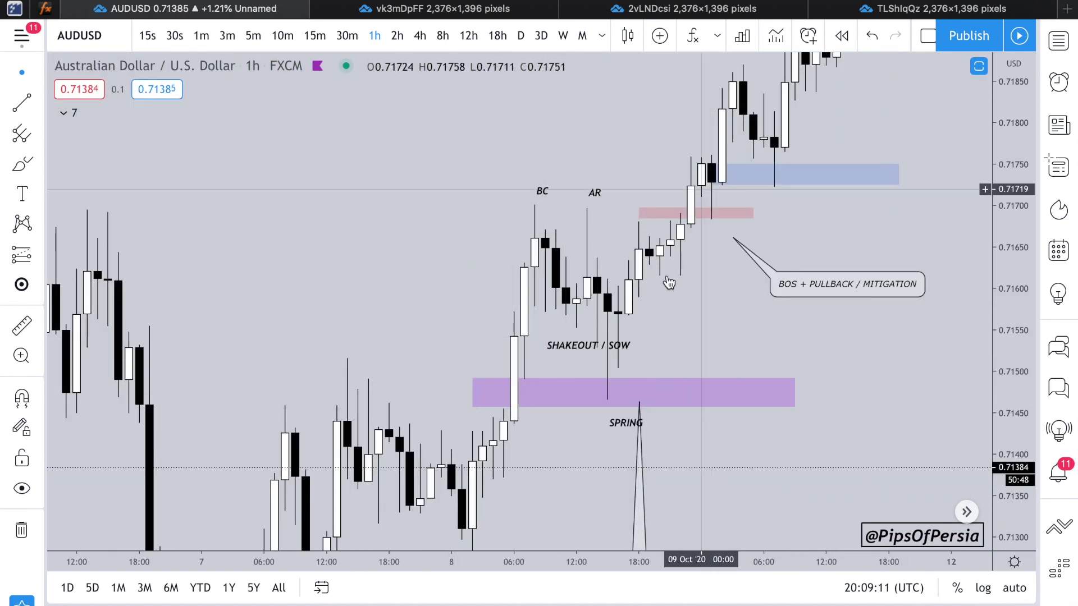
double_click(1022, 233)
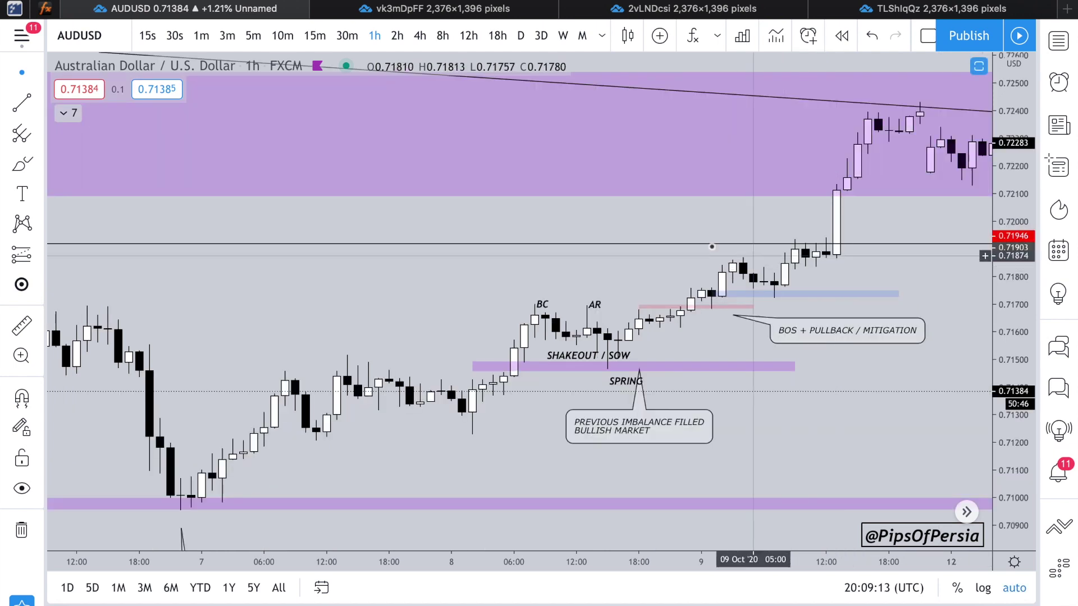
Step: Examine the 1h candles around the BOS + PULLBACK / MITIGATION zones on October 9 against the earlier BC, AR and SPRING structure
left_click_drag(1007, 242, 993, 150)
left_click_drag(898, 259, 800, 235)
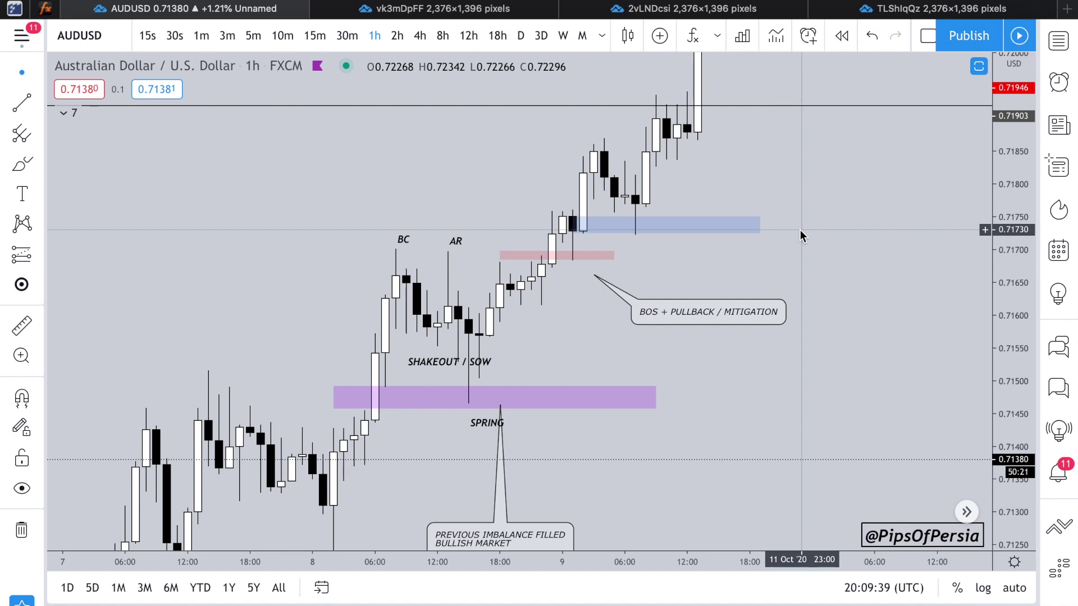
double_click(1020, 240)
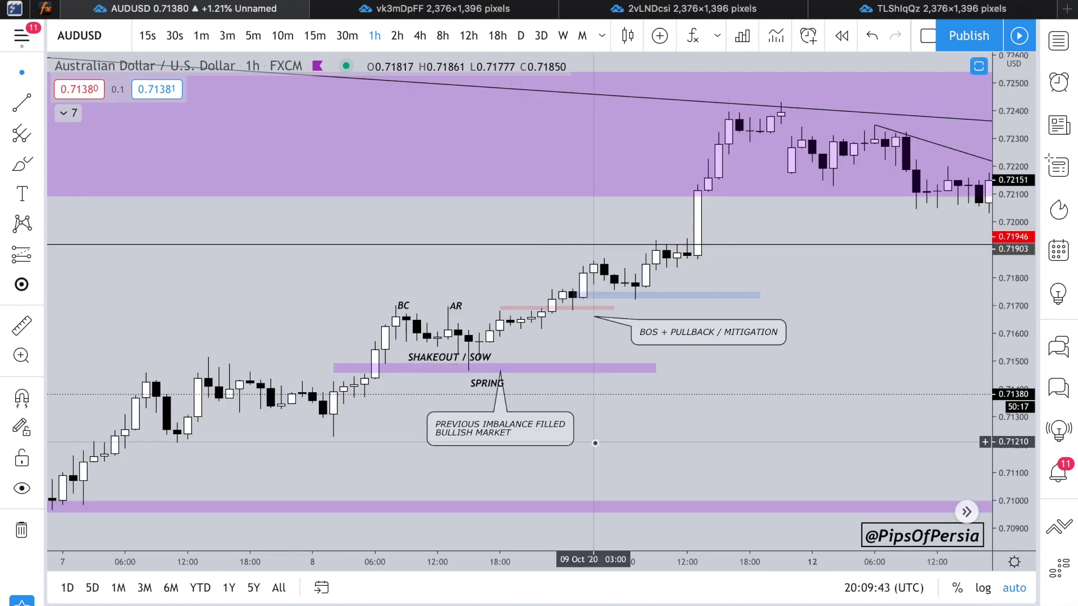
scroll(595, 442, "down", 5)
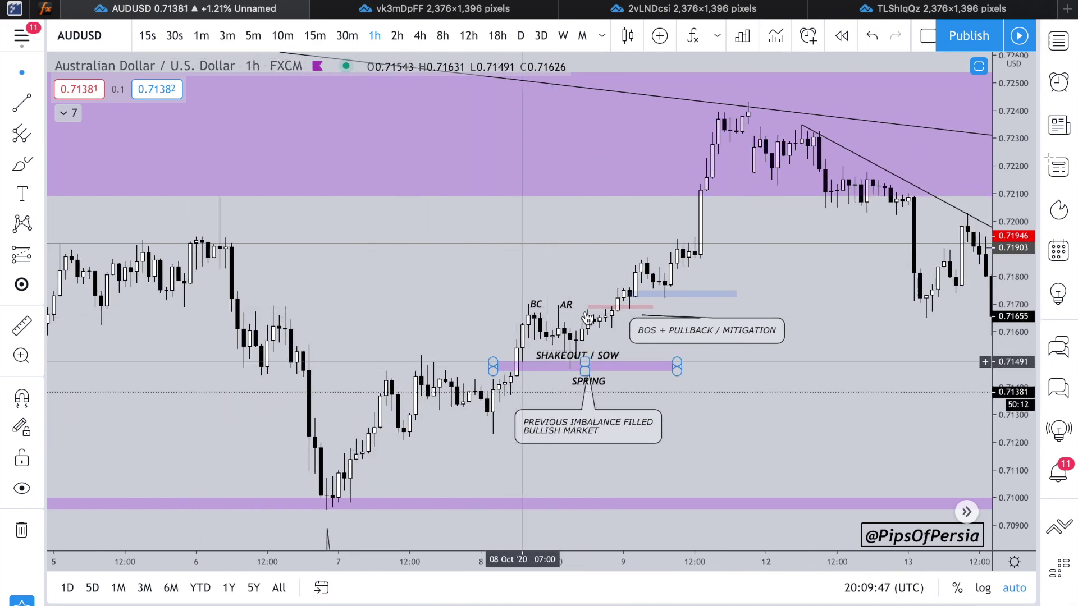
scroll(640, 224, "up", 3)
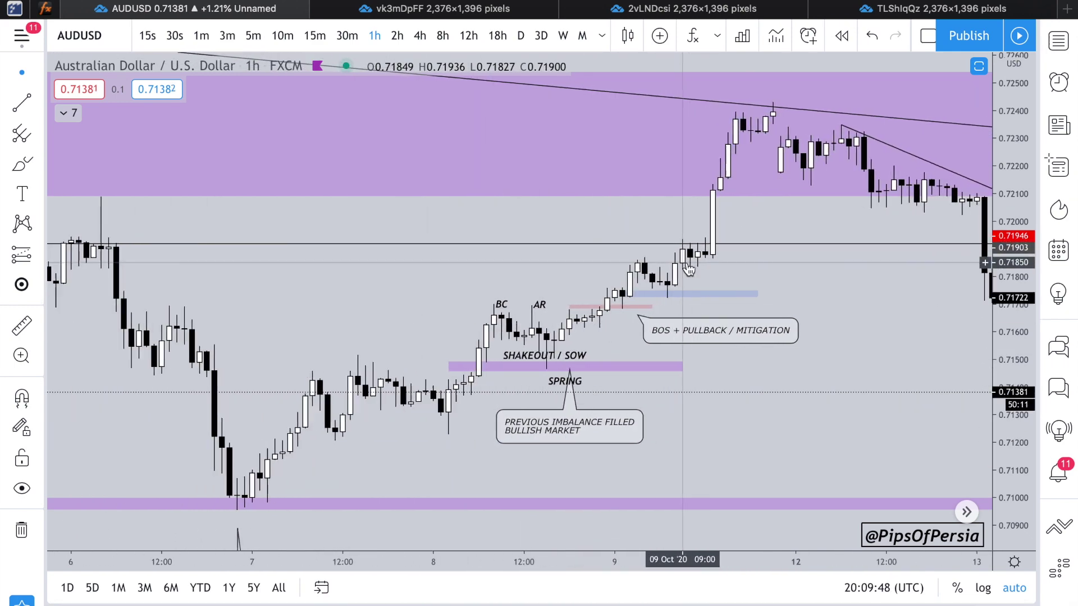
Step: Compare the 2vLNDcsi snapshot of the filled imbalance with the live 1h chart, enlarged around the October 8 BC, AR and SPRING labels
left_click(627, 10)
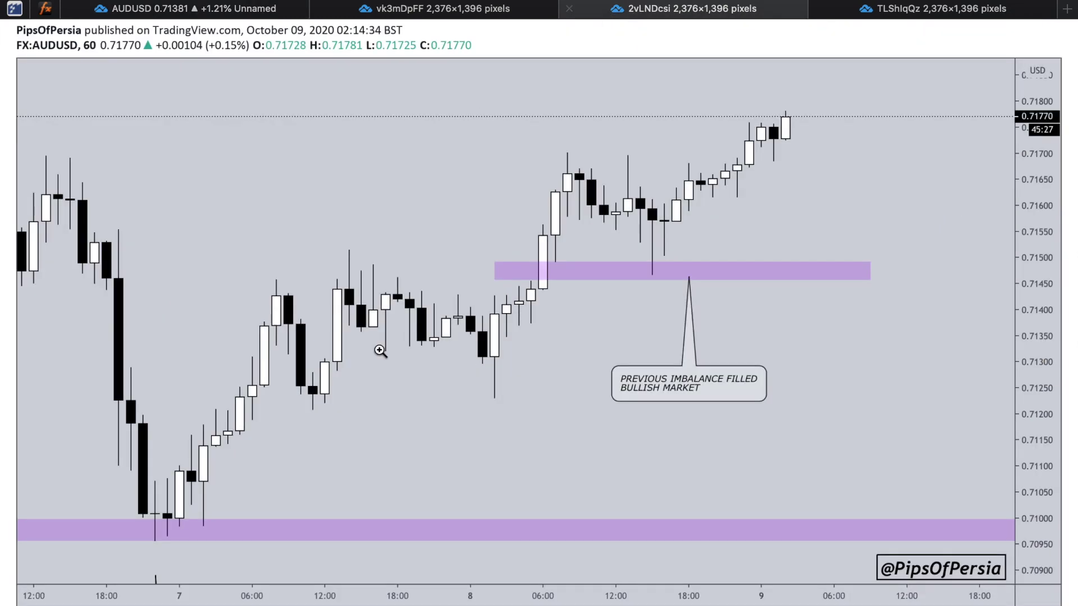
left_click(128, 9)
scroll(505, 416, "up", 5)
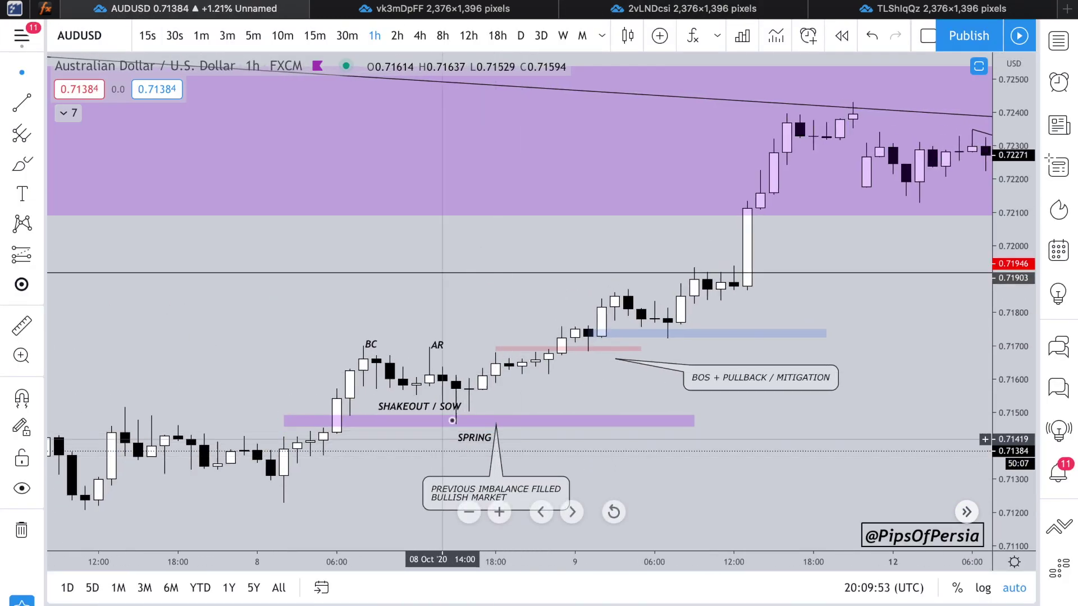
left_click_drag(1009, 413, 977, 243)
left_click_drag(880, 433, 914, 271)
scroll(915, 271, "up", 4)
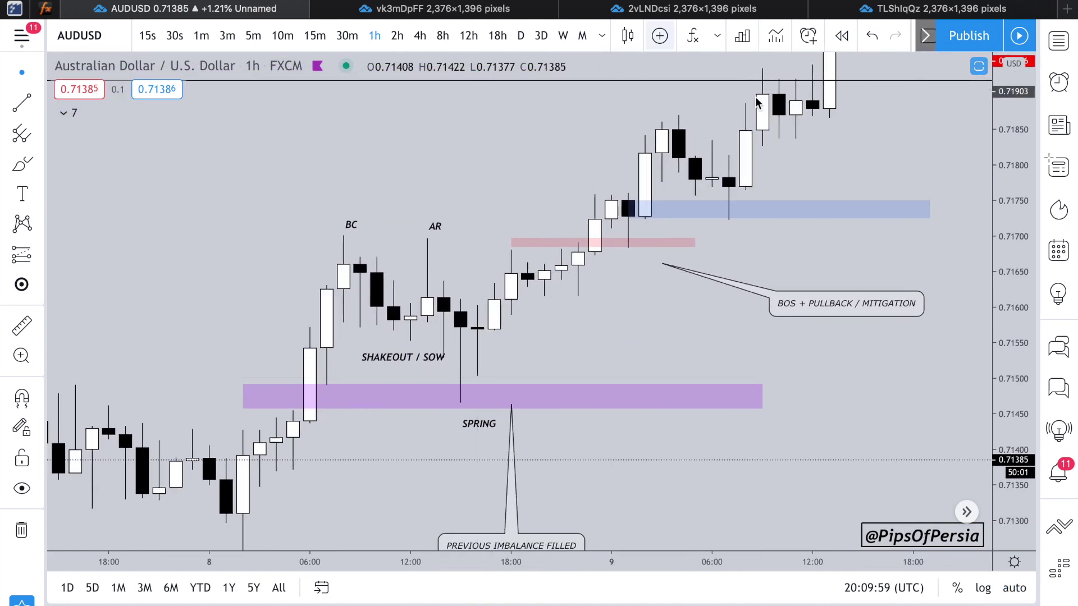
Step: Open the 5-minute TLShIqQz snapshot and examine the BC, AR, SHAKEOUT / SOW and SPRING structure up close
left_click(883, 10)
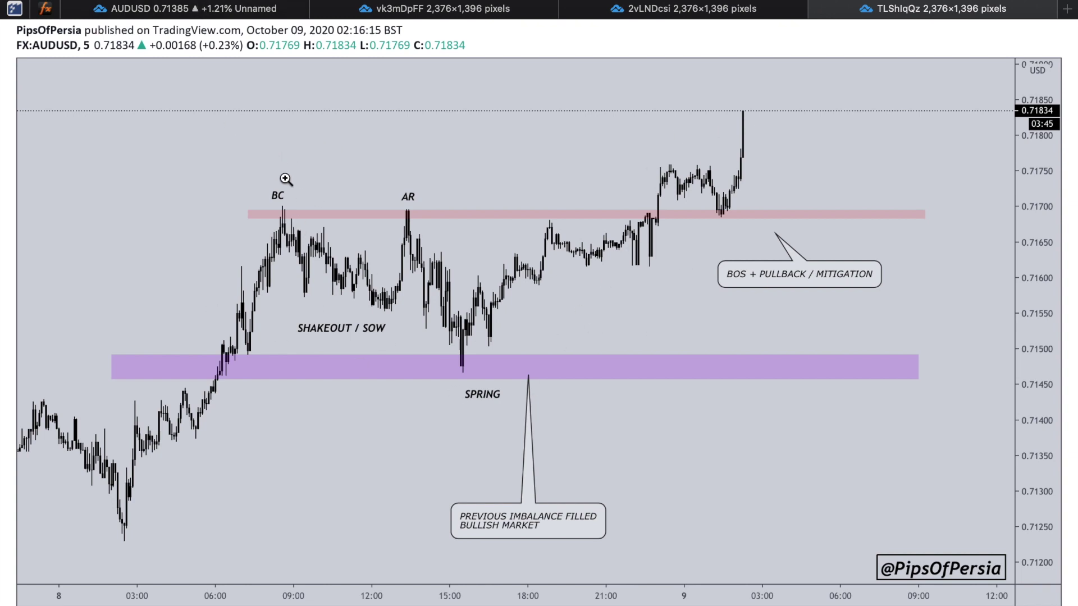
left_click(236, 266)
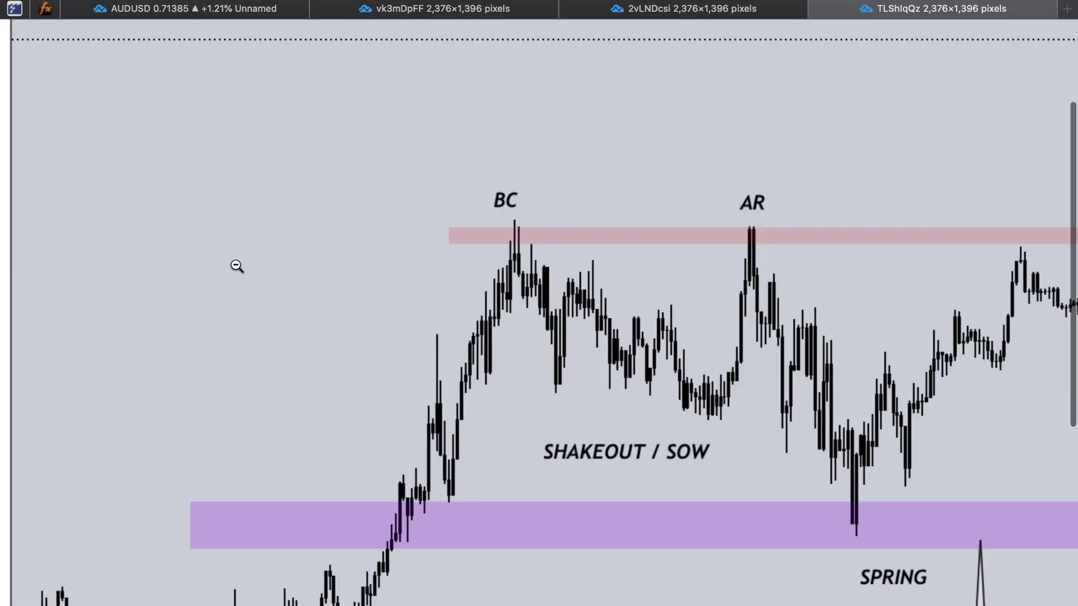
left_click(427, 345)
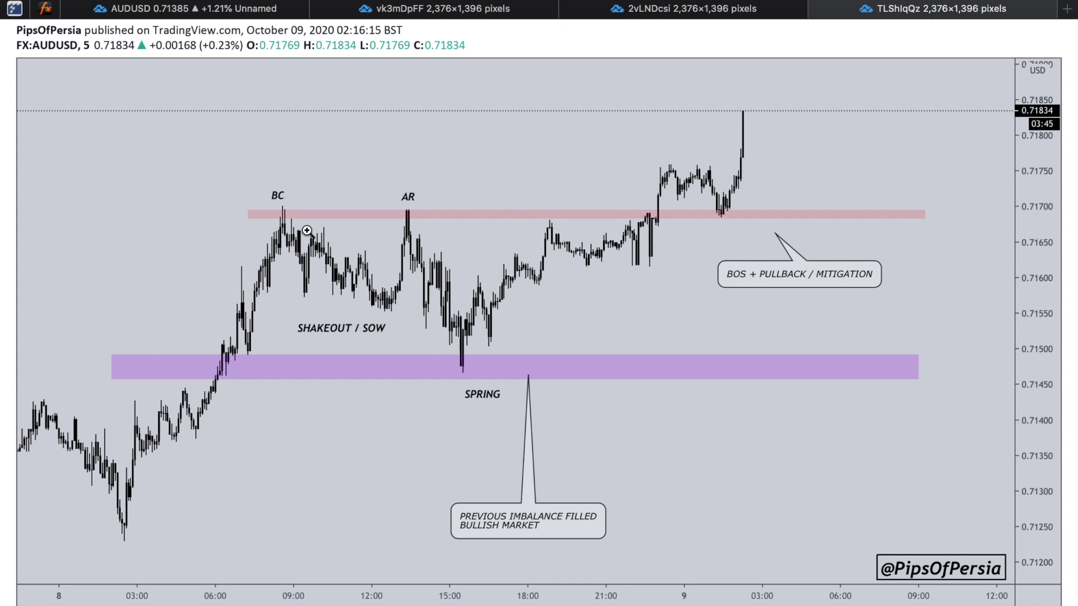
left_click(338, 308)
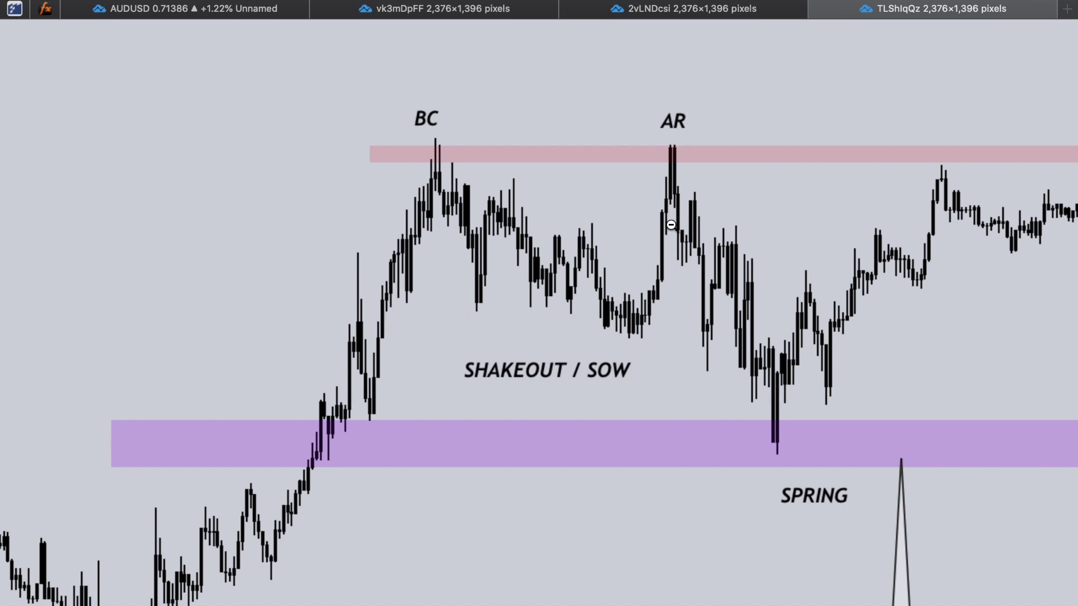
left_click(668, 247)
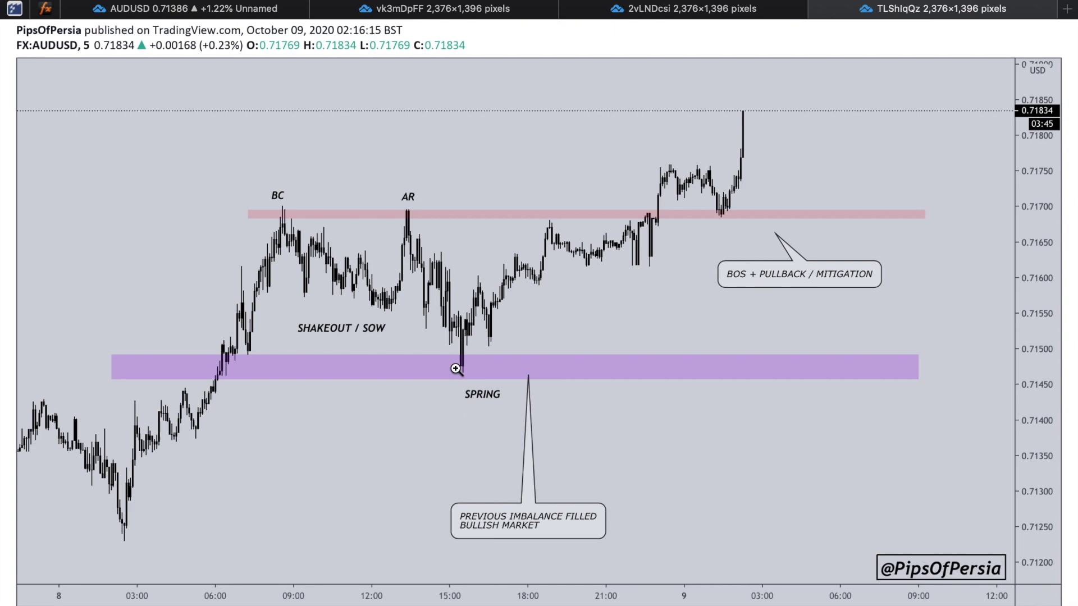
left_click(415, 250)
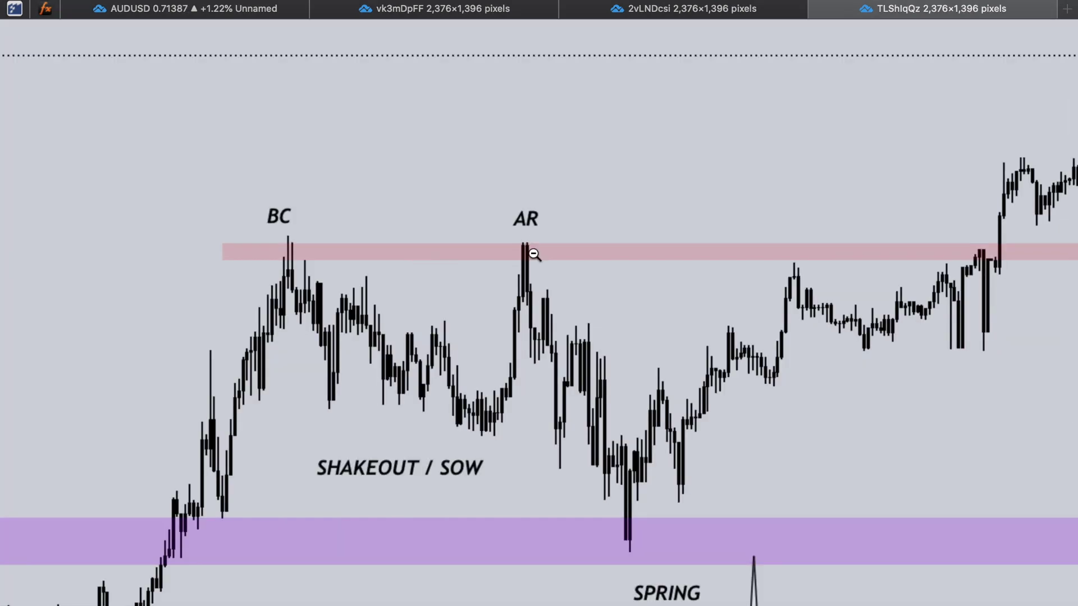
left_click(691, 384)
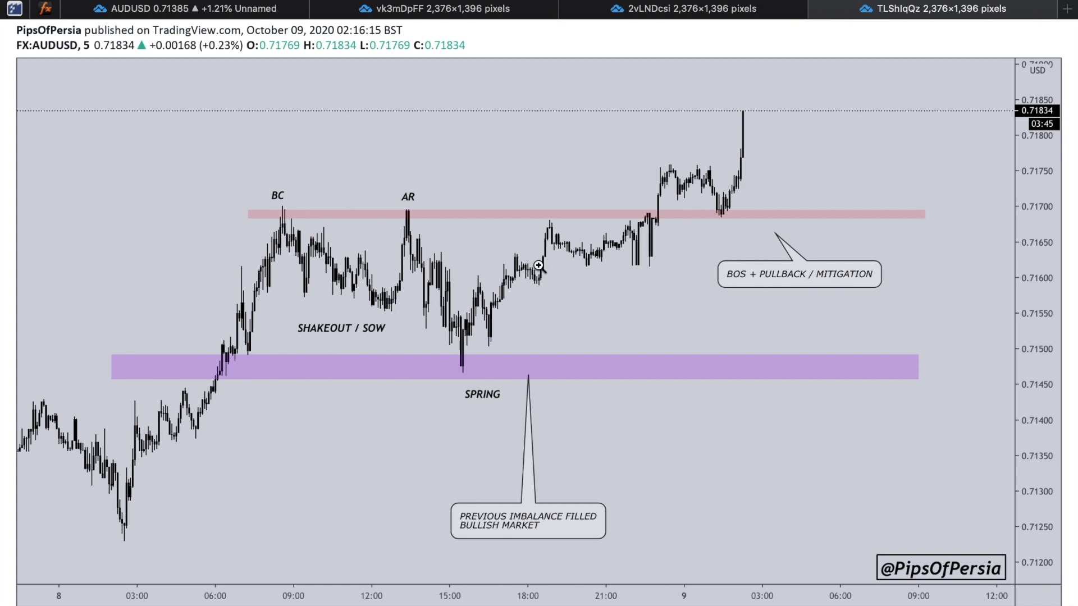
Step: Start bar replay on the live chart from about October 9 09:00 and set the timeframe to 5m, framed on the labelled structure
left_click(216, 8)
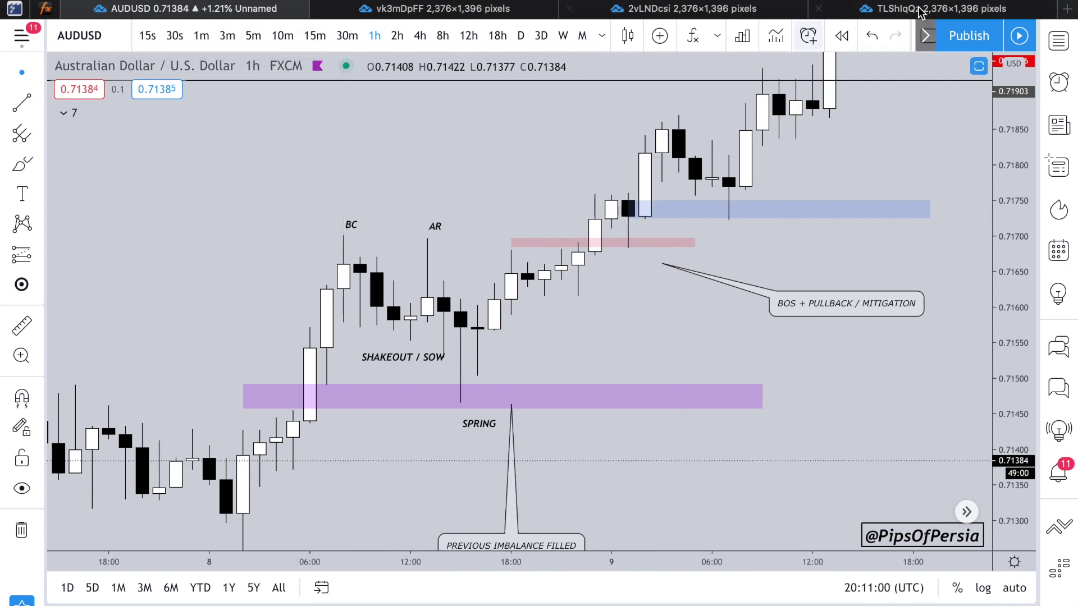
left_click(842, 36)
left_click(777, 131)
left_click(253, 35)
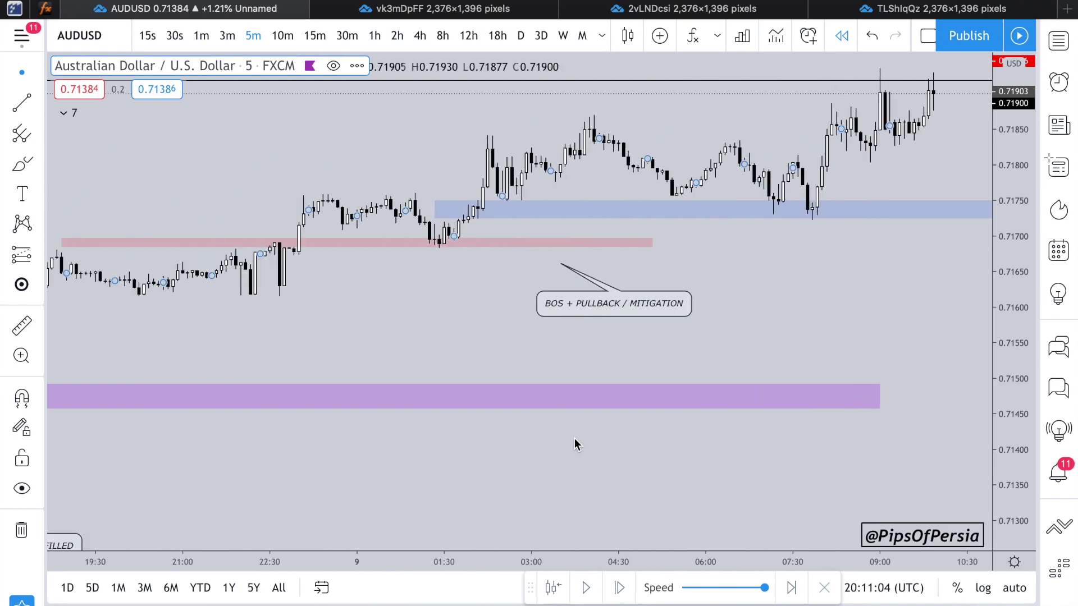
scroll(574, 438, "down", 10)
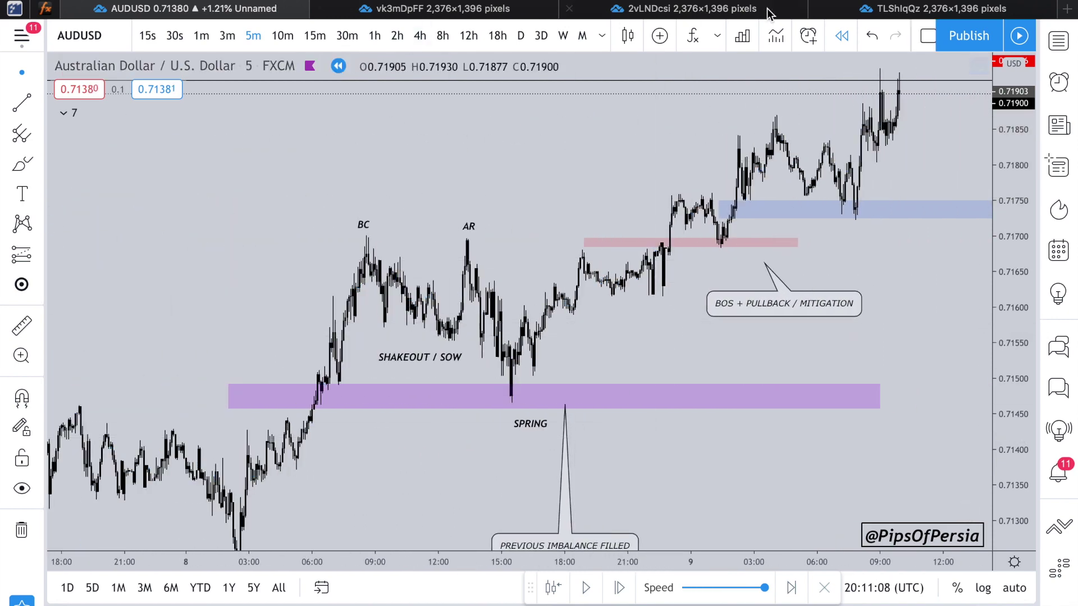
Step: Inspect the break of structure and the pullback into the red zone on the 5-minute TLShIqQz snapshot
left_click(864, 10)
left_click(768, 273)
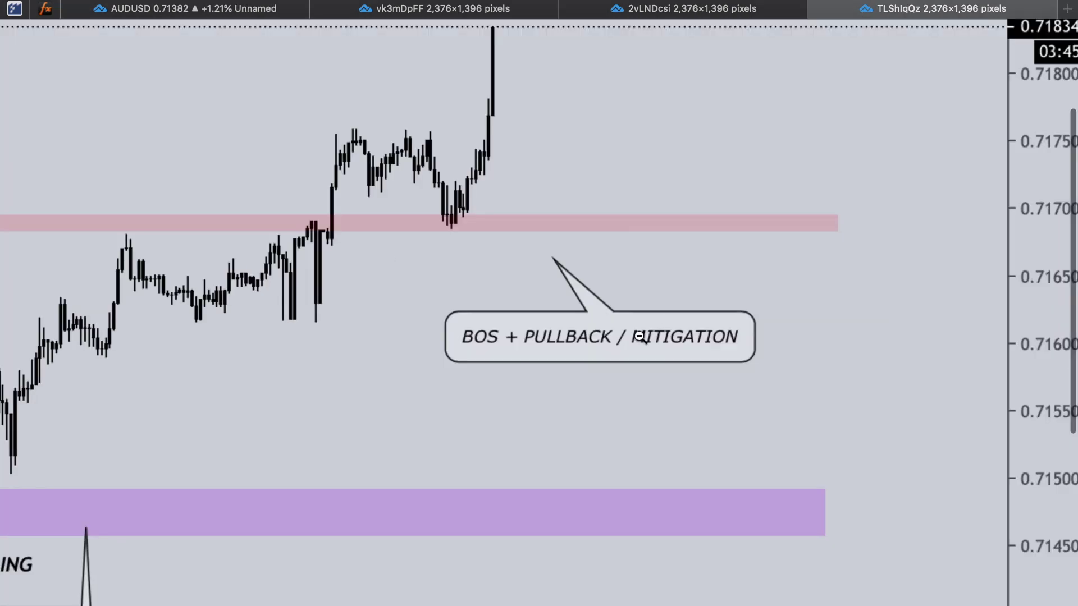
left_click(640, 359)
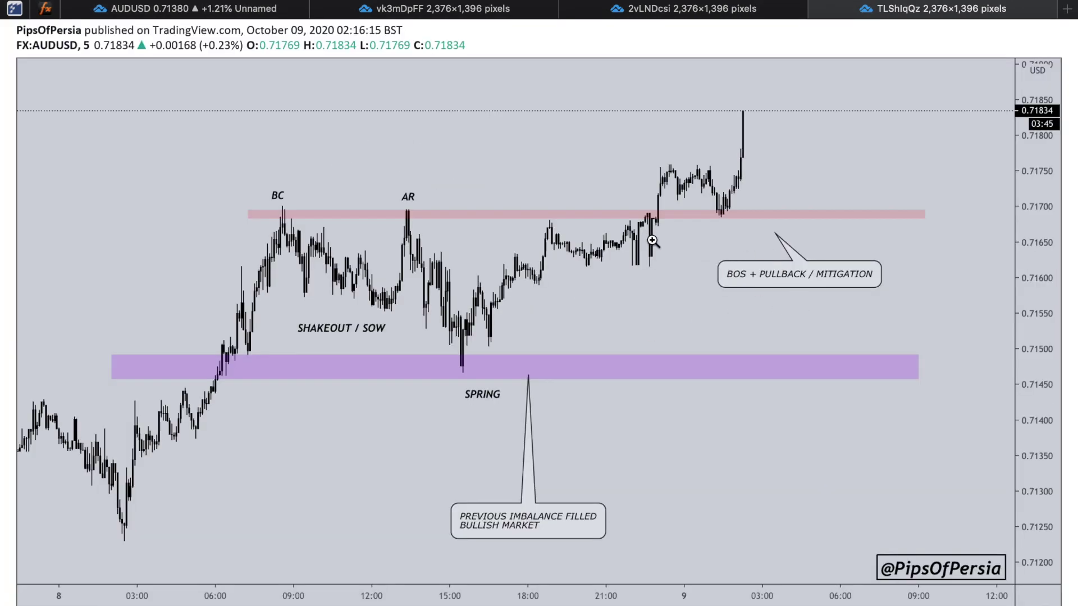
left_click(866, 218)
left_click(365, 332)
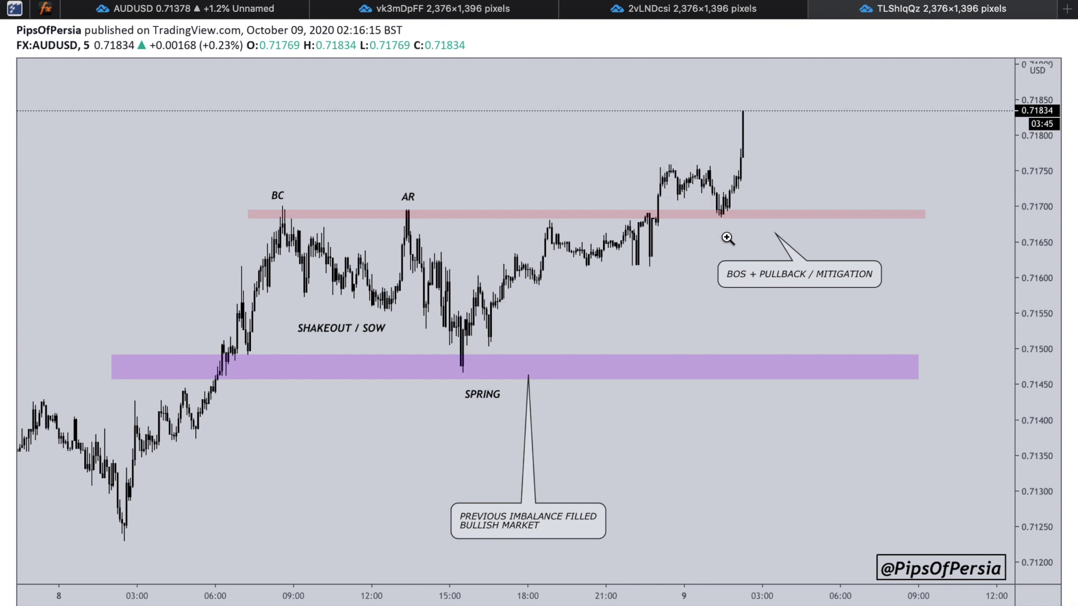
left_click(656, 212)
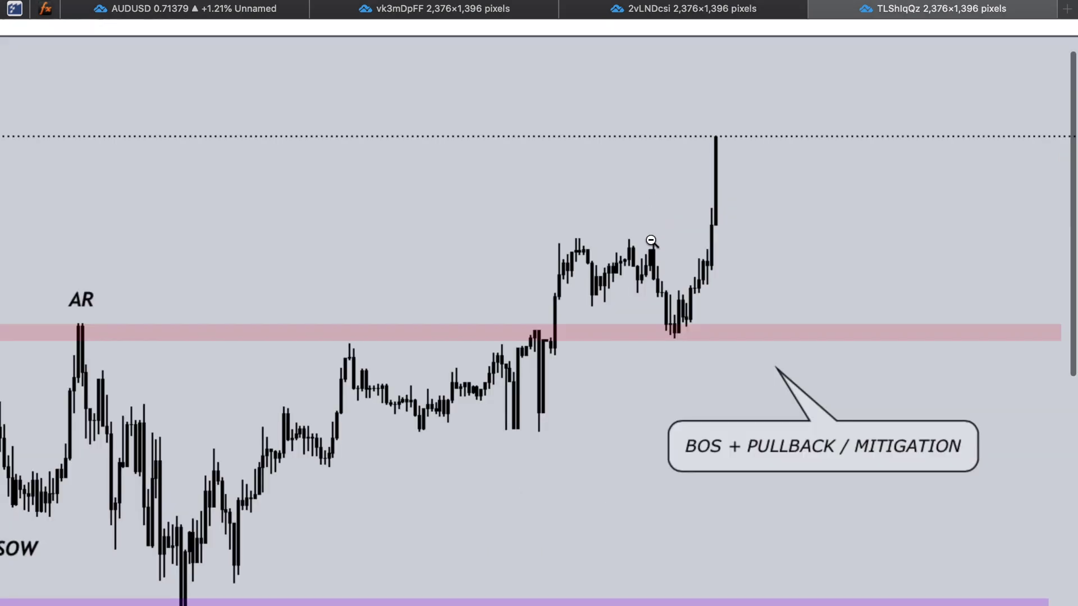
left_click(557, 381)
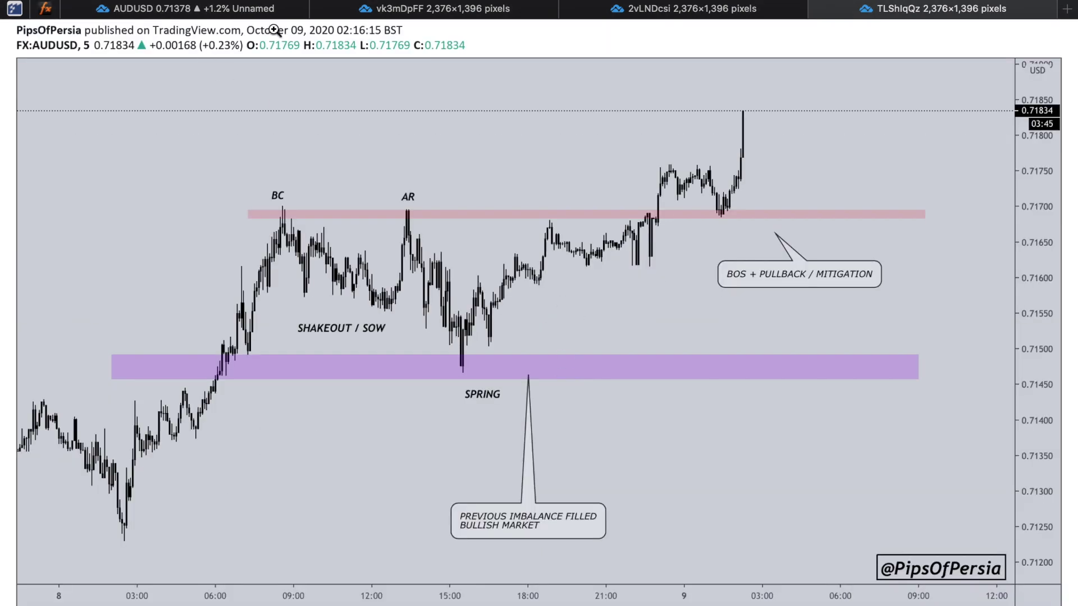
Step: Return to the live 5m replay chart and enlarge the price action around the red BOS + PULLBACK / MITIGATION zone
left_click(245, 14)
scroll(510, 209, "up", 5)
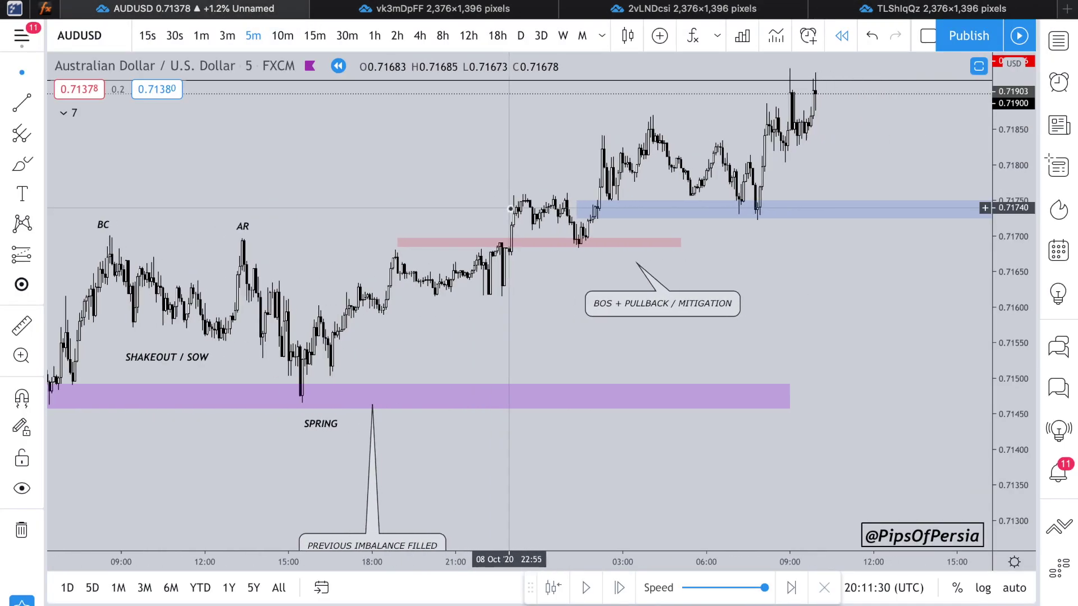
scroll(510, 209, "left", 5)
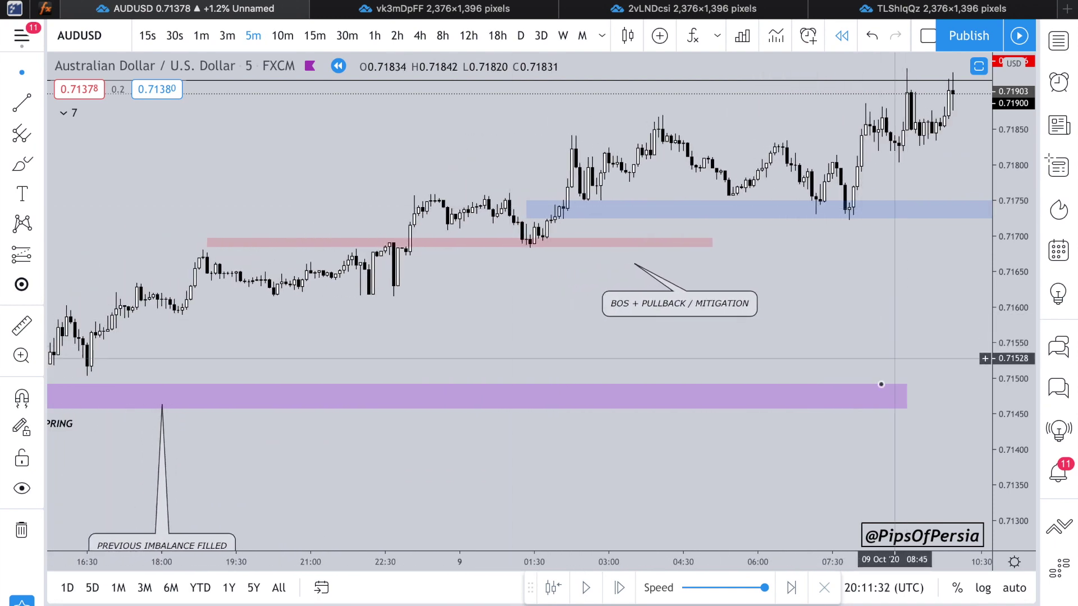
left_click_drag(1007, 388, 763, 381)
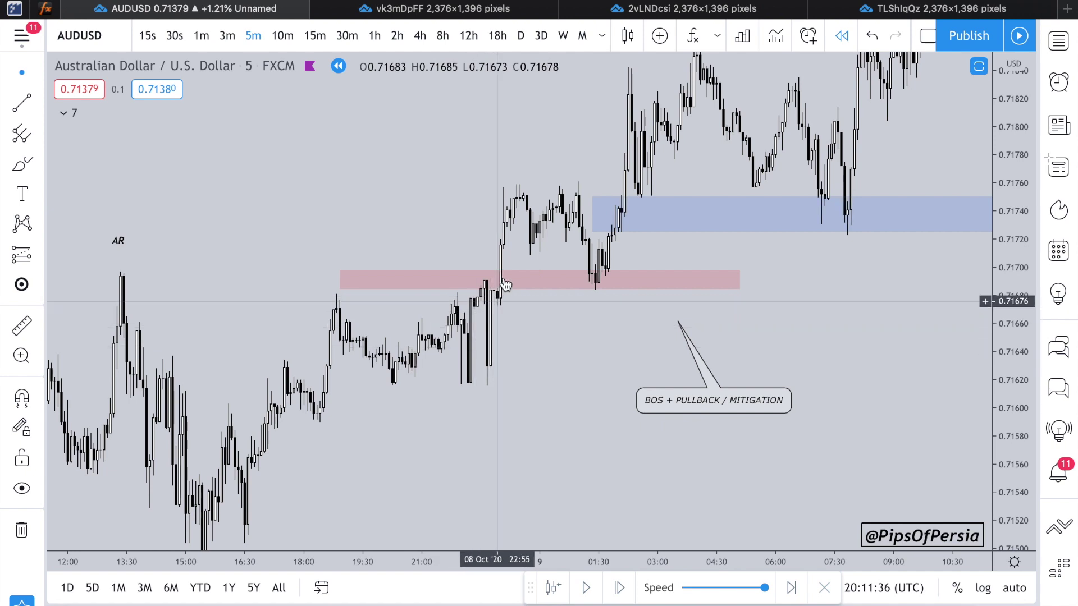
Step: Mark the break and pullback at the red zone with a brush stroke, and undo the stroke
left_click(22, 164)
left_click_drag(481, 279, 579, 275)
left_click(871, 35)
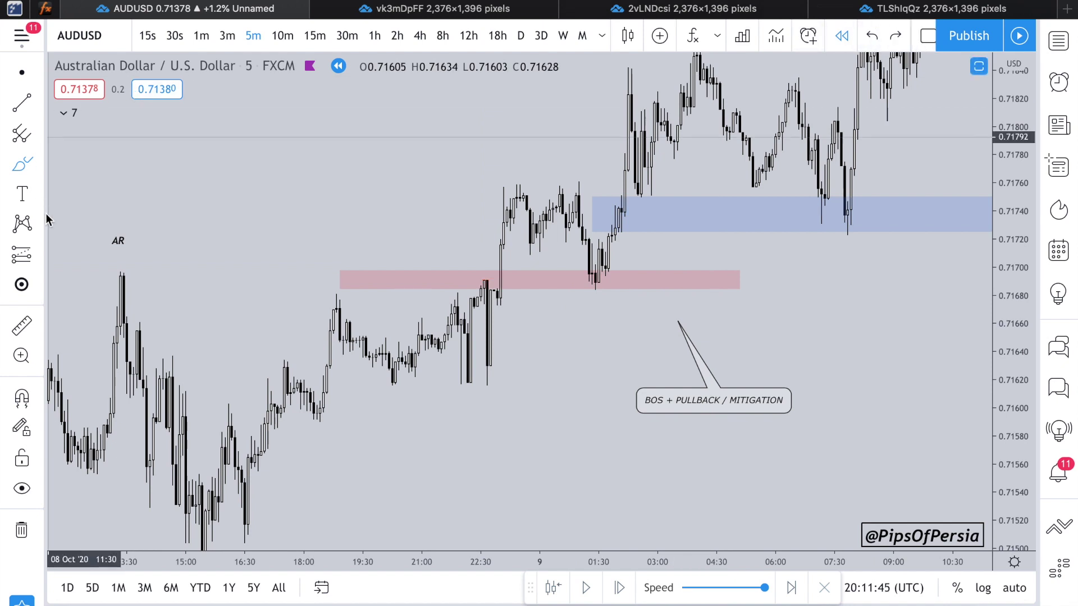
Step: Place a long position at the October 9 01:25 pullback into the red zone with entry 0.71691, target 0.71785 and stop 0.71615
left_click(21, 254)
left_click(596, 280)
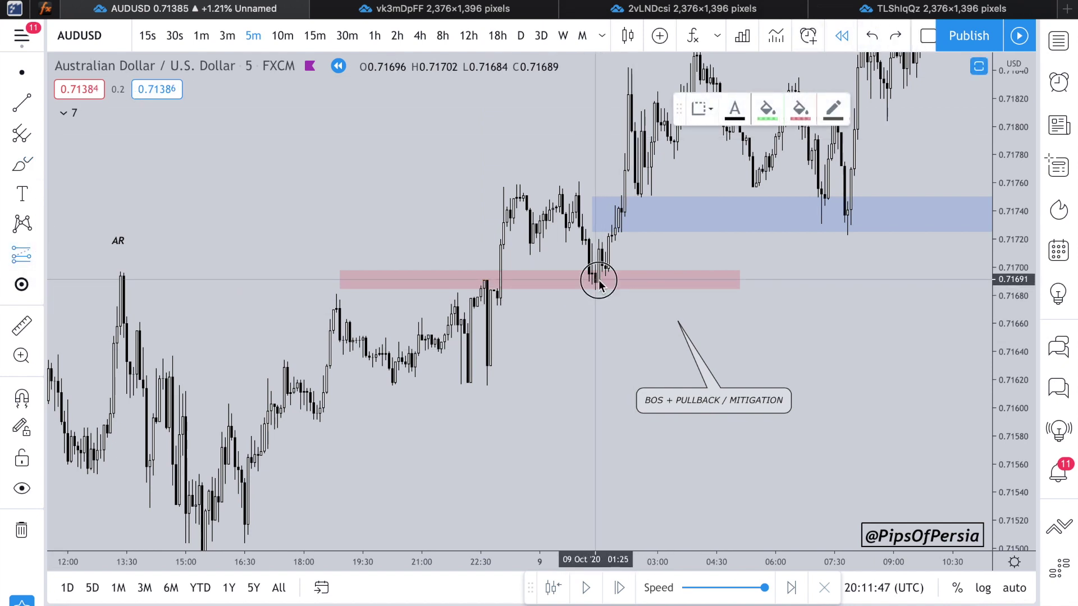
left_click_drag(595, 412, 595, 387)
scroll(578, 453, "down", 5)
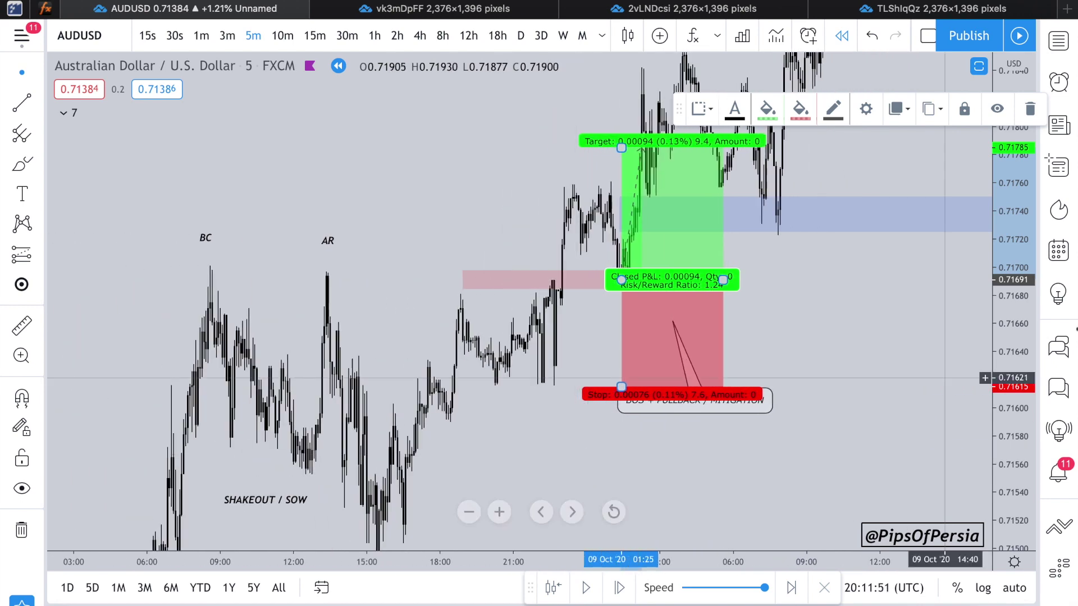
double_click(1031, 296)
scroll(700, 342, "down", 4)
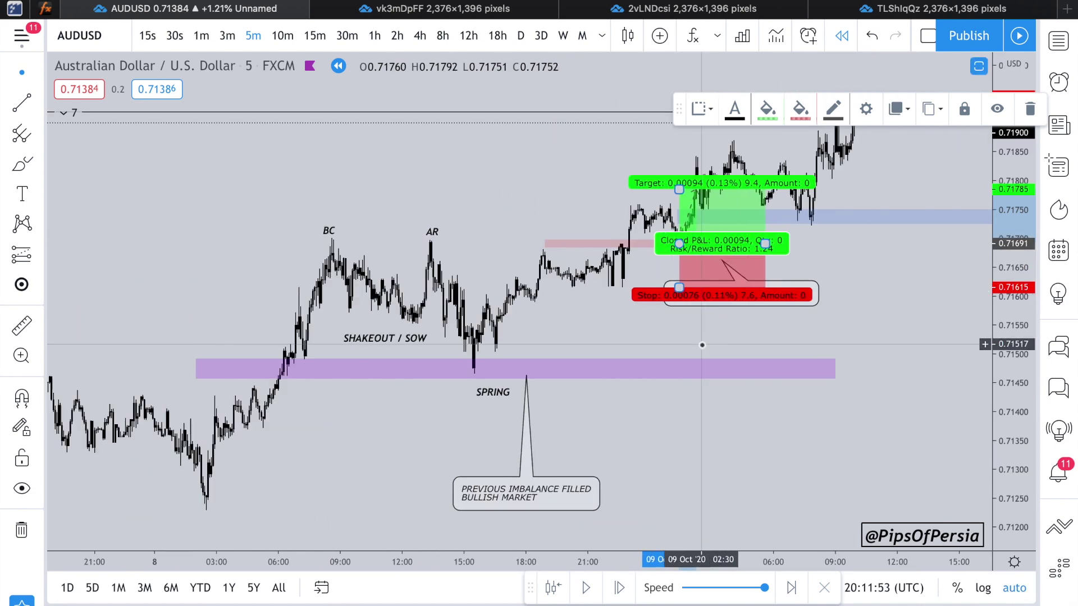
left_click(638, 440)
Step: Review the long position against the wider October structure and the lower purple imbalance zone, and set the replay chart to 15m
scroll(638, 440, "down", 6)
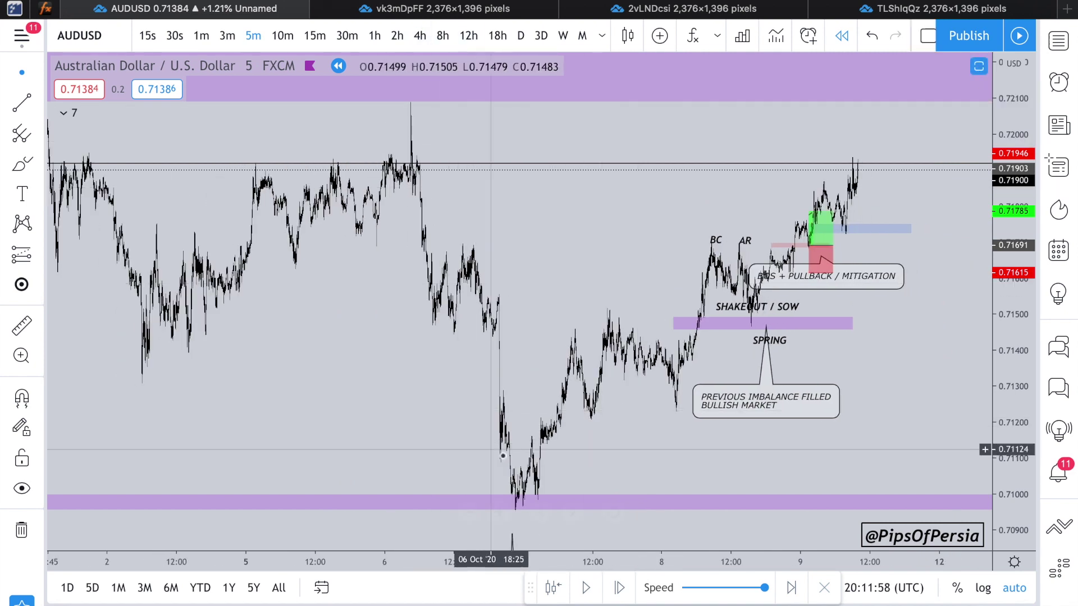
scroll(582, 277, "right", 5)
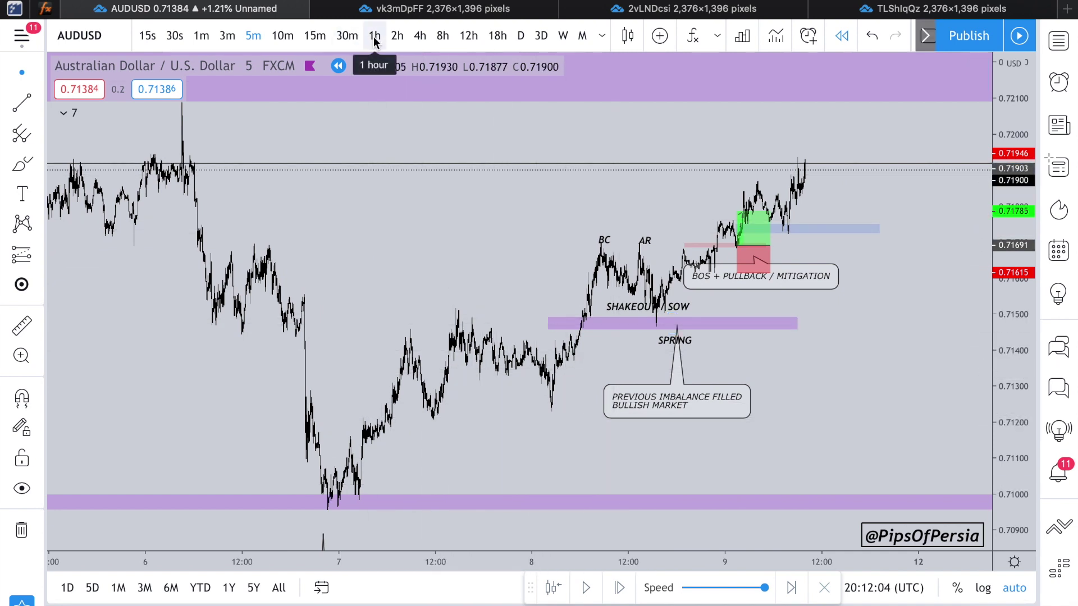
scroll(578, 326, "up", 5)
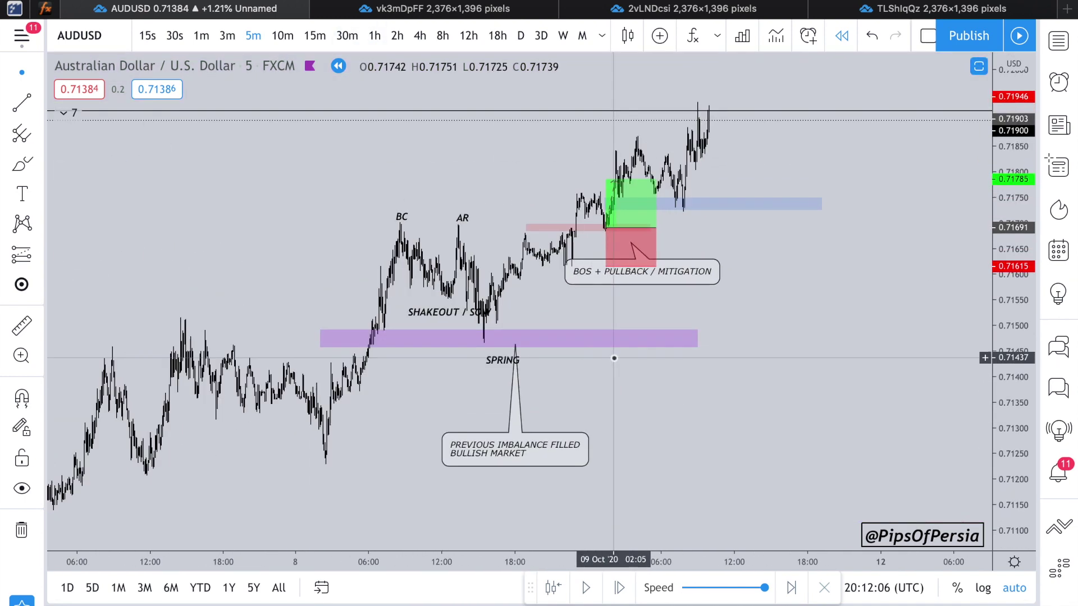
scroll(469, 281, "up", 5)
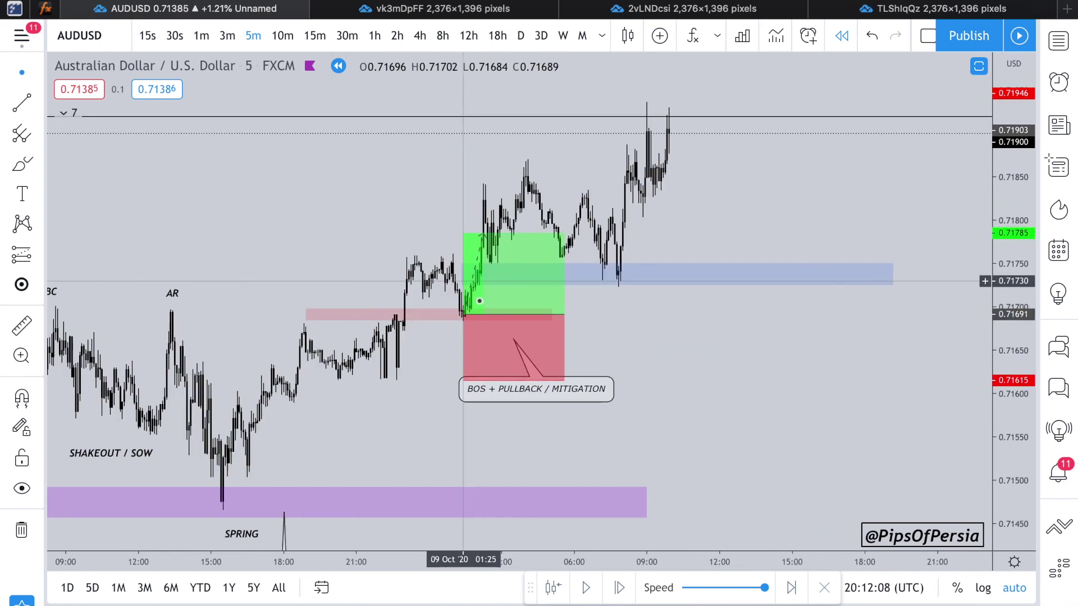
scroll(667, 184, "down", 10)
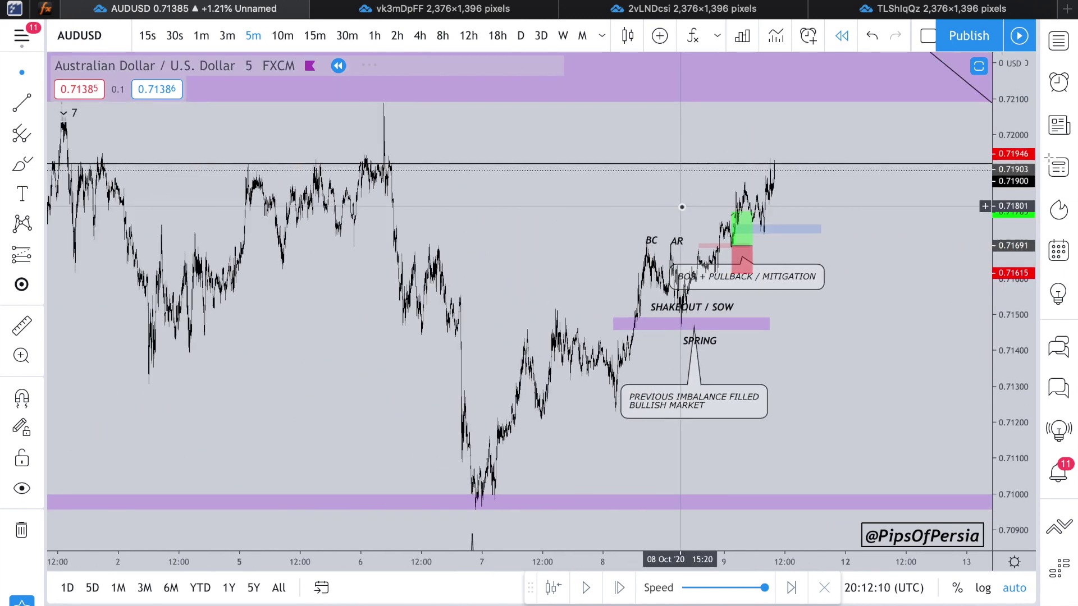
left_click(314, 35)
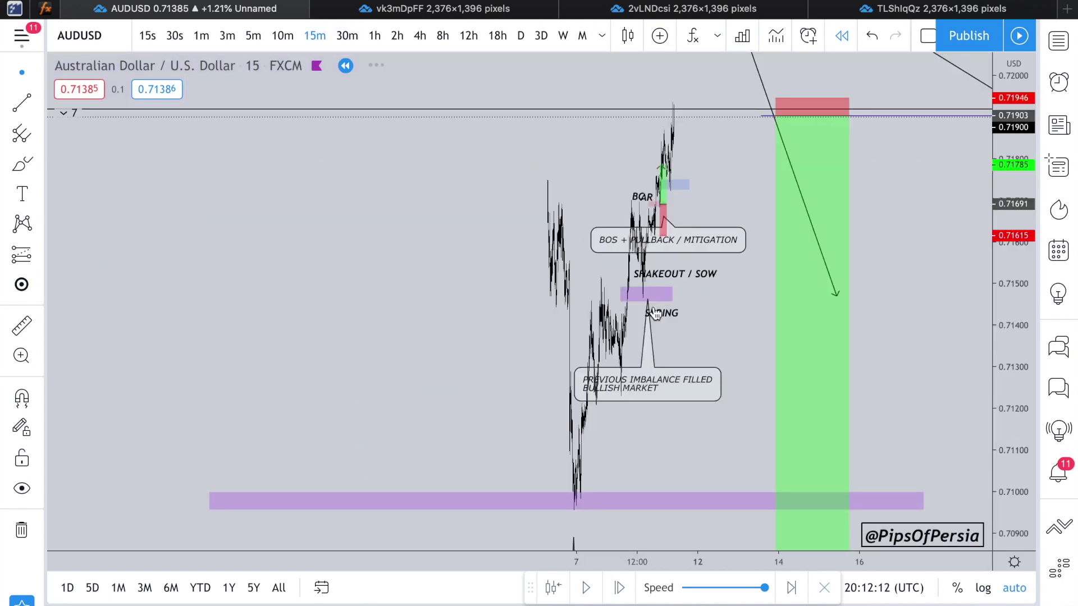
Step: Raise the long position's target to 0.72231, inside the upper purple zone
left_click(664, 303)
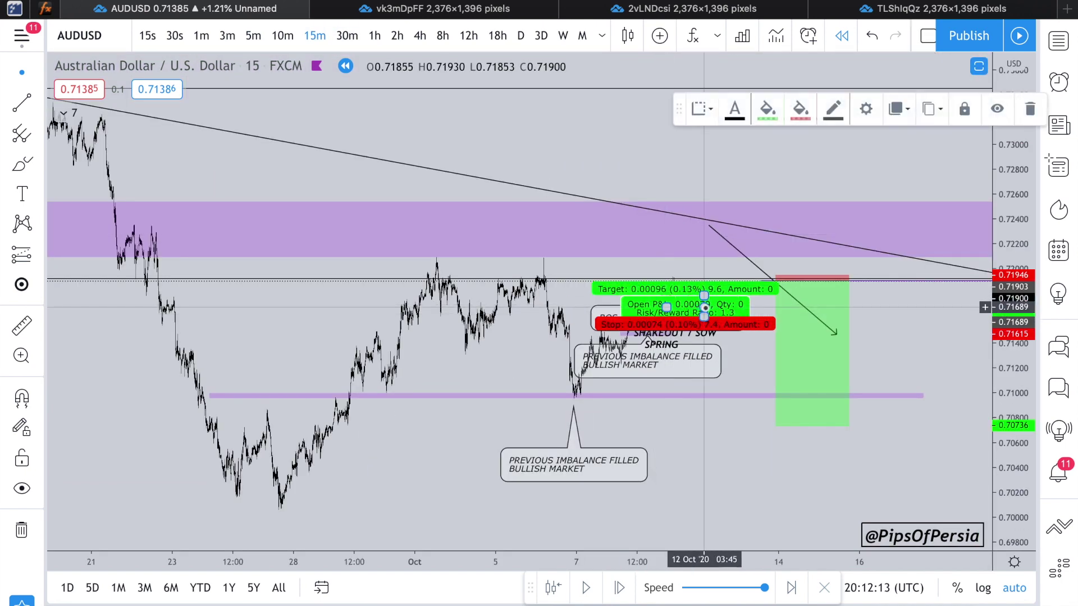
key("super+z")
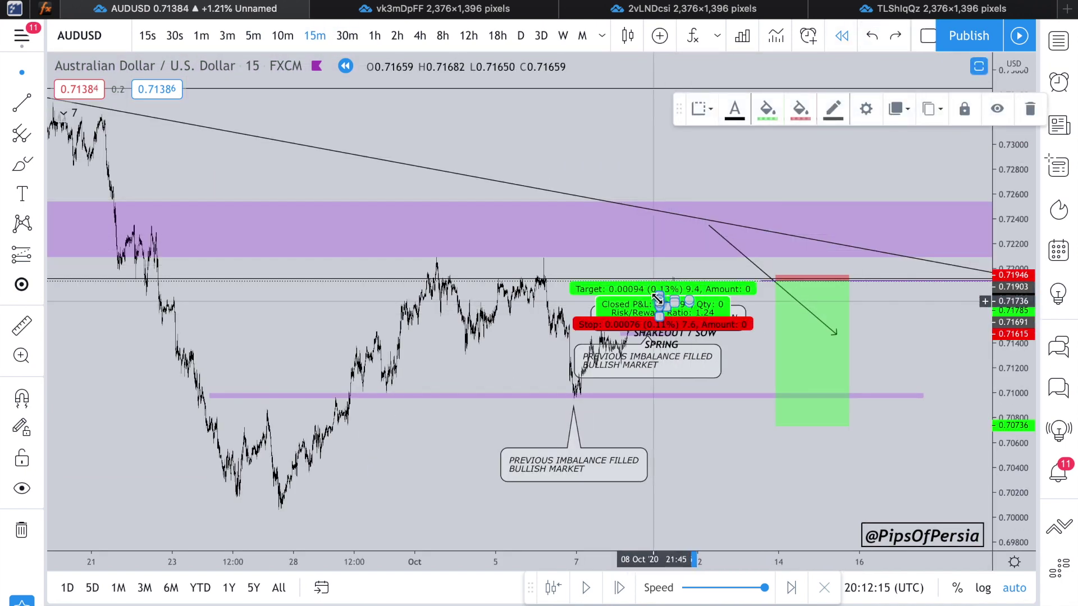
key("super+shift+z")
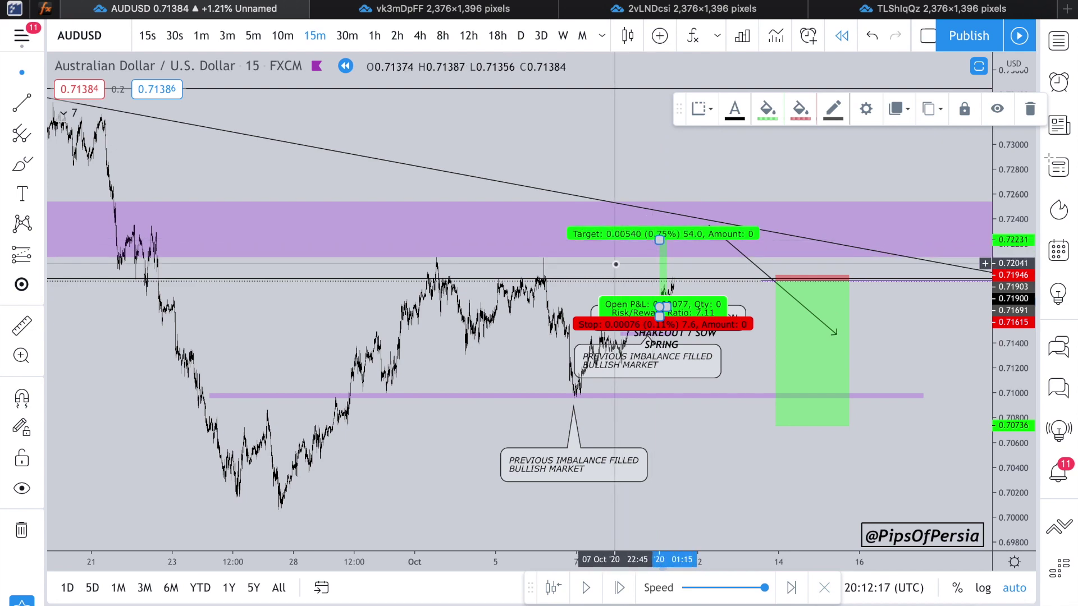
left_click(615, 264)
Step: Widen the long position so that it ends at October 9 13:00
scroll(616, 264, "up", 10)
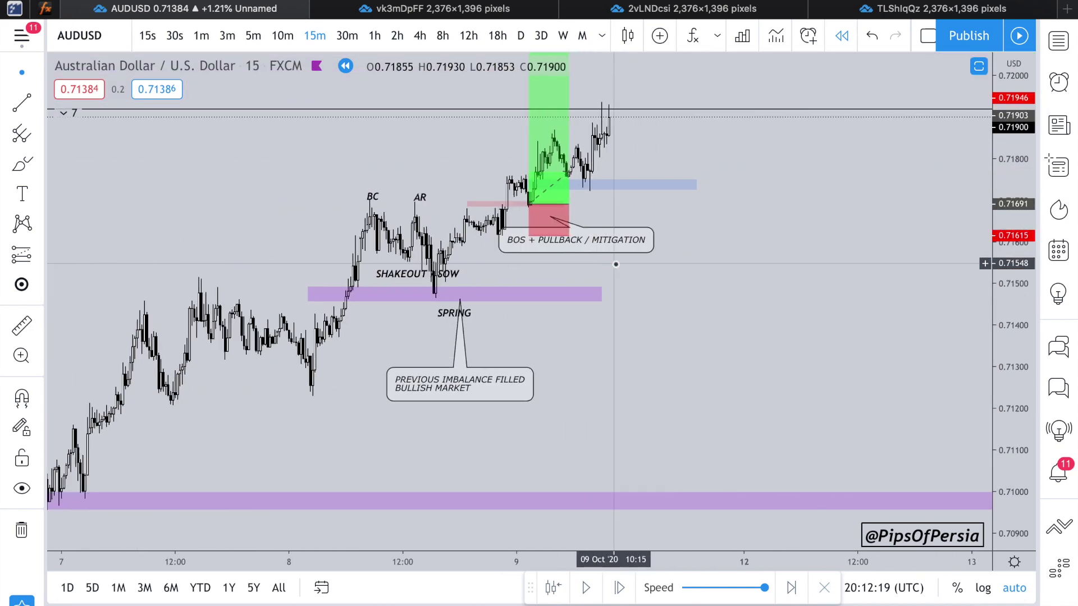
scroll(616, 264, "up", 3)
left_click(404, 315)
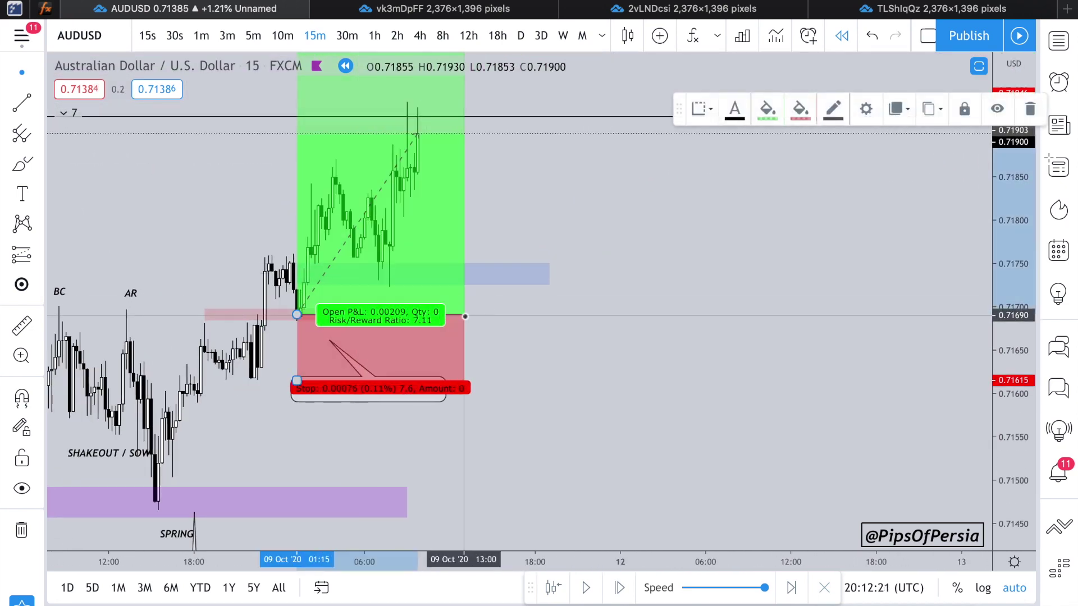
left_click(603, 324)
scroll(603, 319, "down", 8)
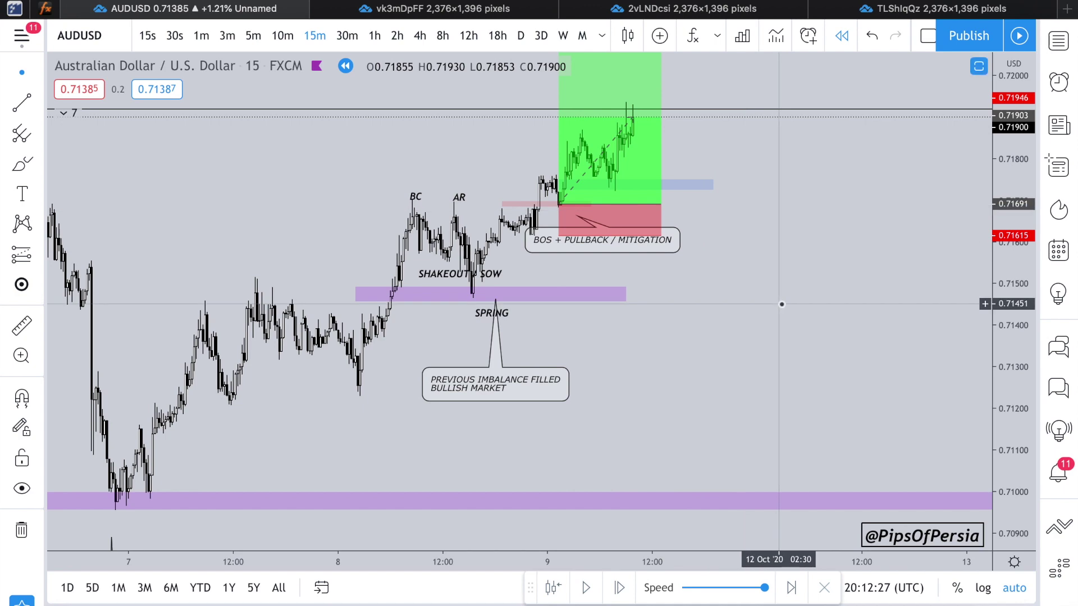
Step: Examine the widened long position against the red pullback zone, the blue zone and the wider October structure
scroll(781, 303, "up", 4)
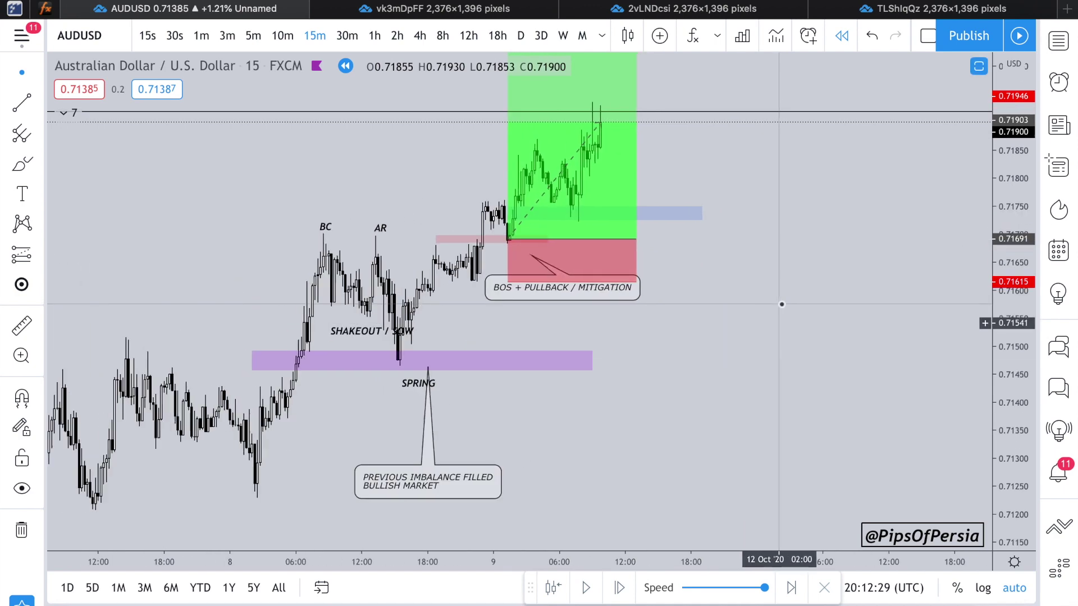
scroll(725, 176, "down", 2)
scroll(725, 176, "down", 3)
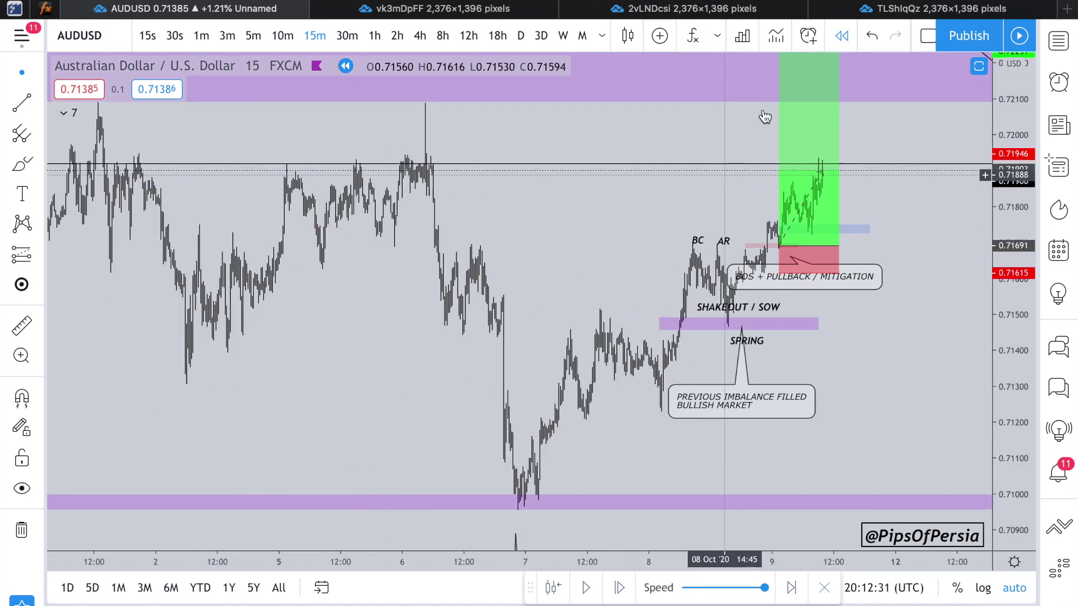
left_click(810, 213)
scroll(810, 212, "up", 2)
scroll(810, 212, "up", 5)
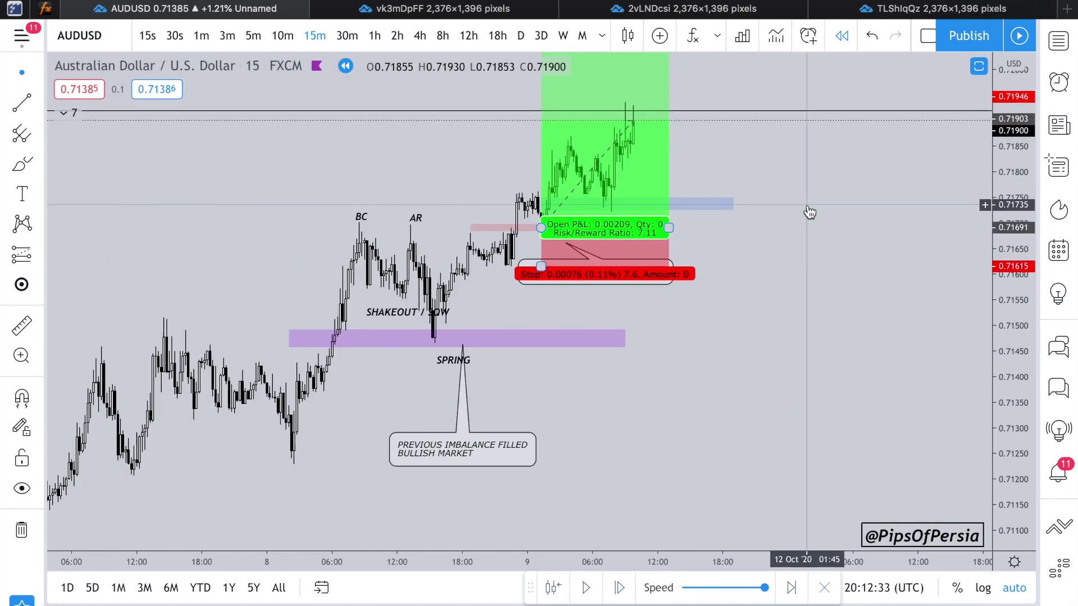
scroll(810, 212, "up", 3)
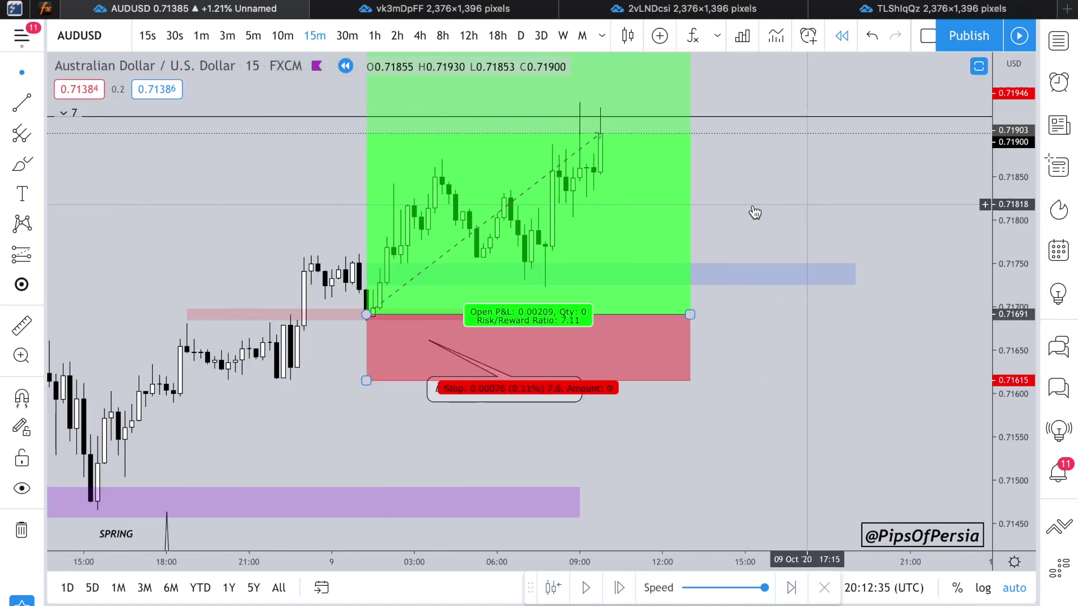
Step: Set the replay chart to 5m and adjust the long position's stop to 0.71616
left_click(253, 36)
scroll(412, 163, "down", 5)
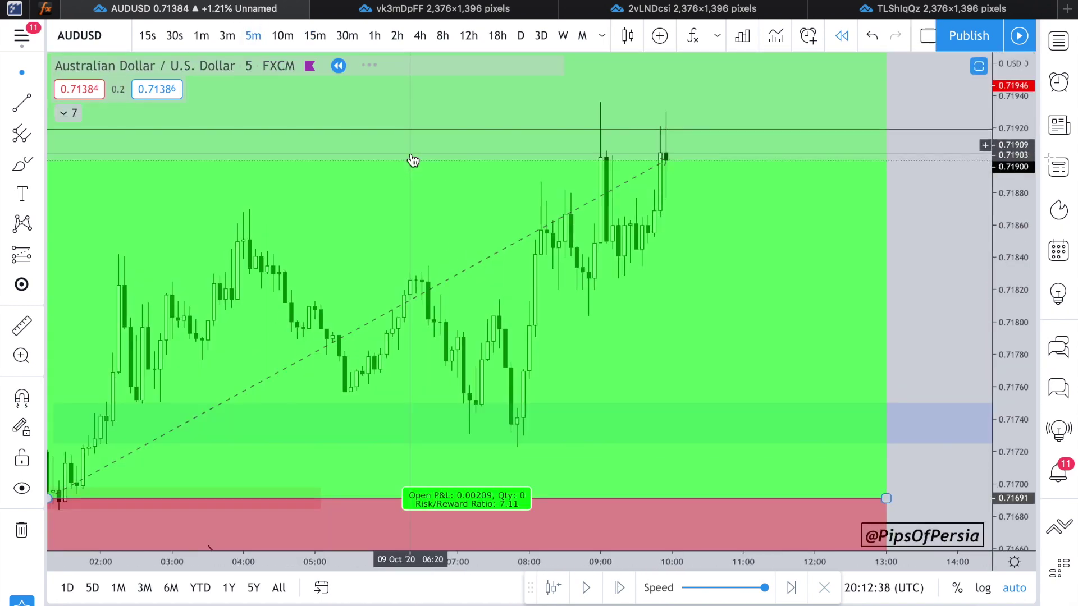
scroll(412, 162, "up", 1)
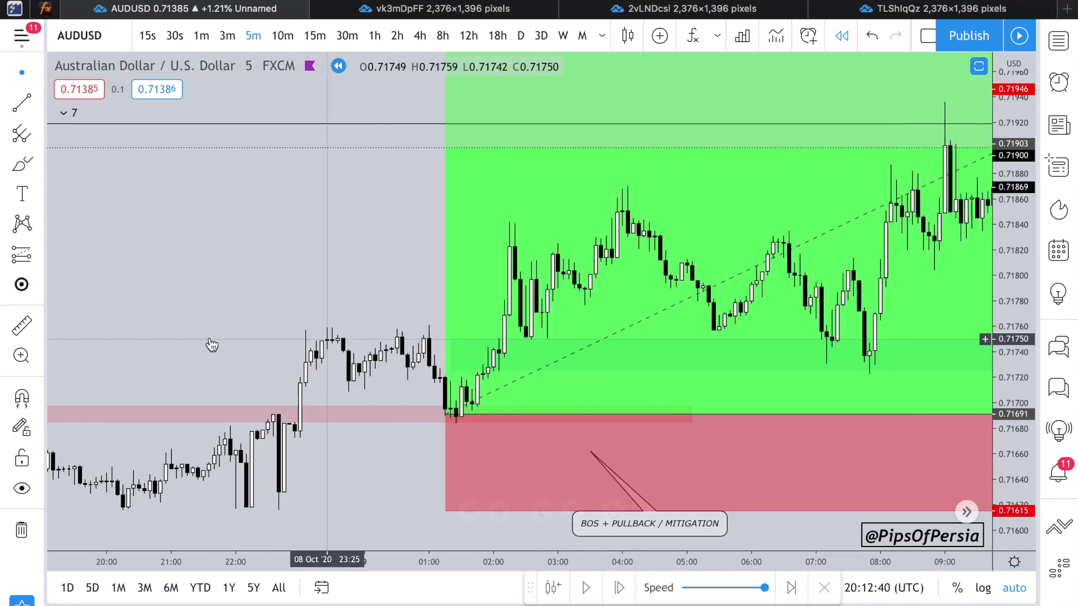
left_click(39, 166)
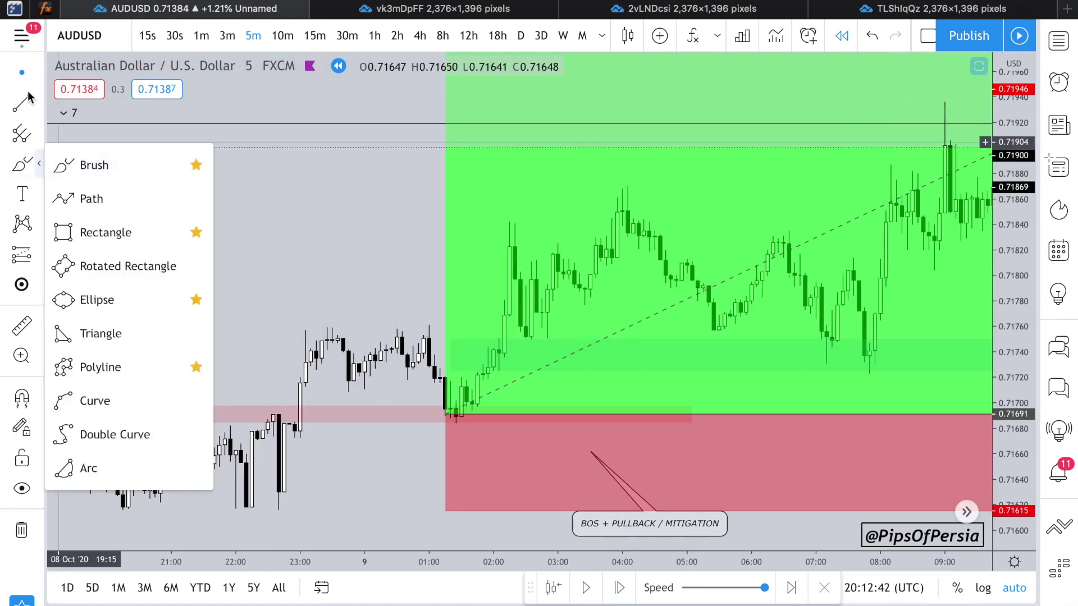
left_click(39, 72)
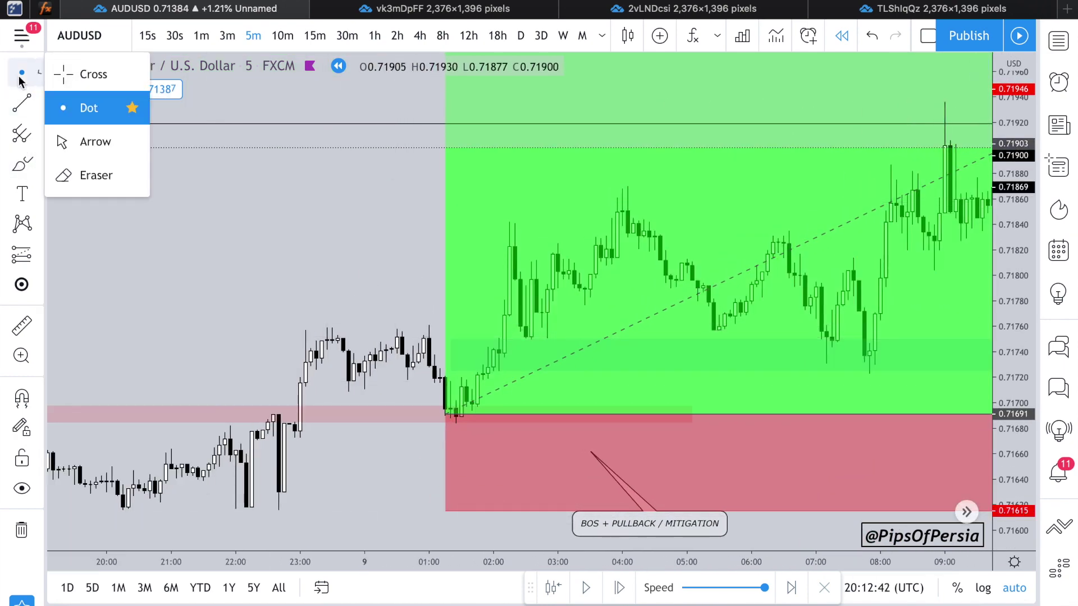
left_click(446, 511)
left_click_drag(446, 510, 421, 513)
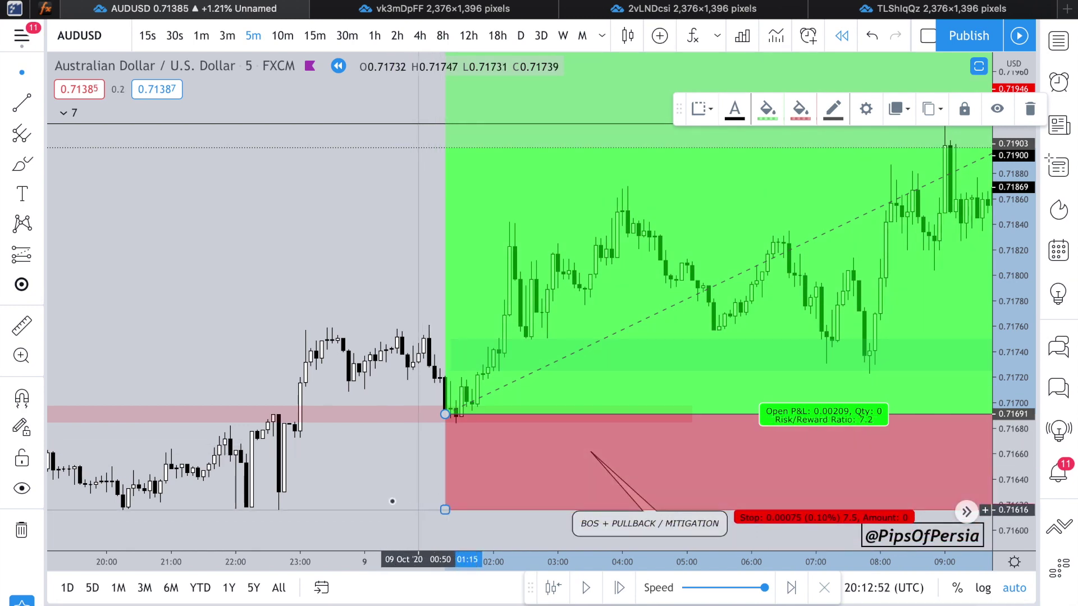
left_click(389, 500)
Step: Compare the long position in the wider October structure with the weekly and 1h analysis snapshots
scroll(390, 500, "down", 2)
scroll(390, 499, "down", 8)
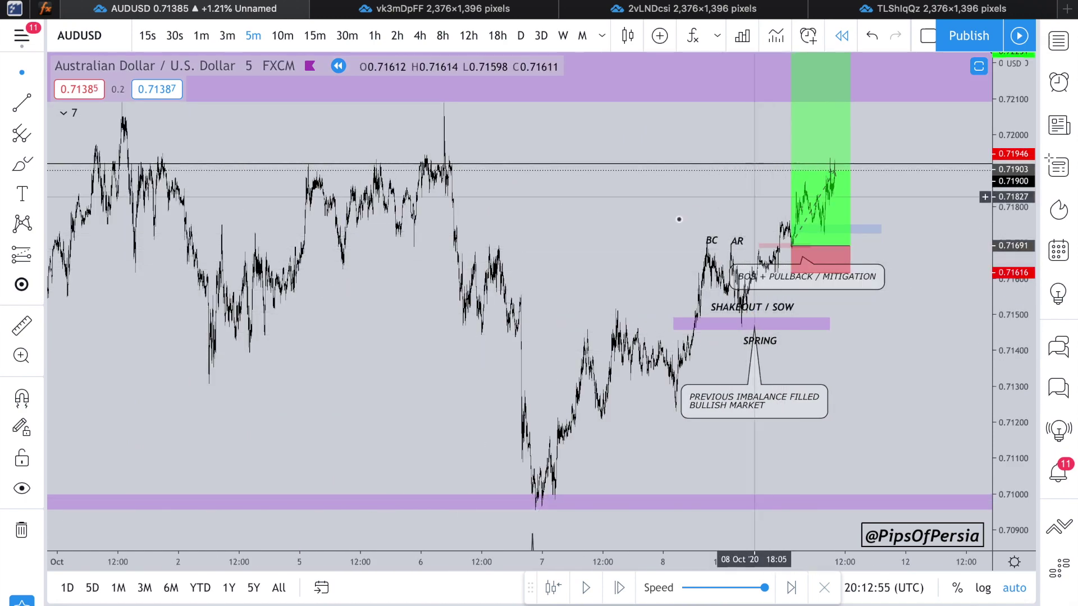
scroll(674, 223, "up", 2)
scroll(675, 223, "up", 2)
left_click(474, 10)
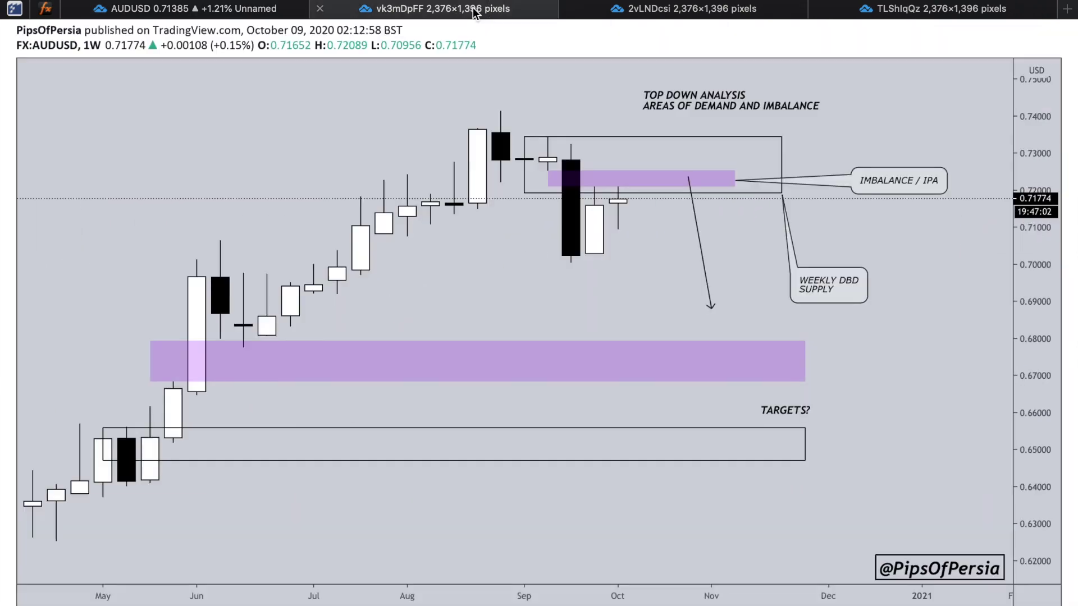
left_click(658, 11)
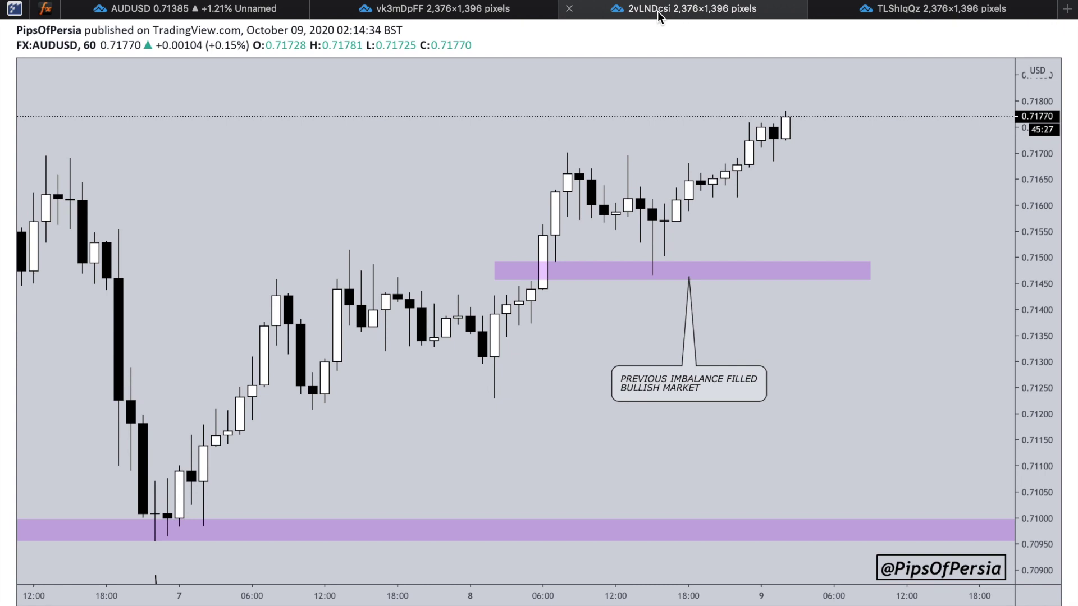
Step: Return to the AUDUSD replay chart and exit bar replay
left_click(162, 10)
left_click(840, 35)
left_click(657, 391)
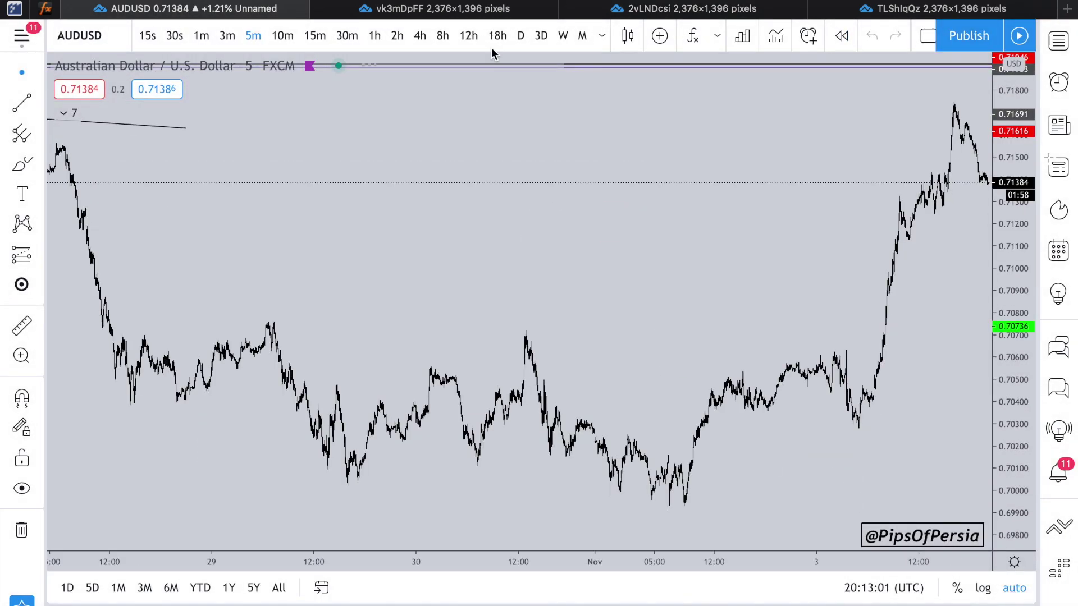
Step: Review the weekly, 1h and 5m snapshots, enlarging the BOS + PULLBACK / MITIGATION area on the 5m one
left_click(517, 10)
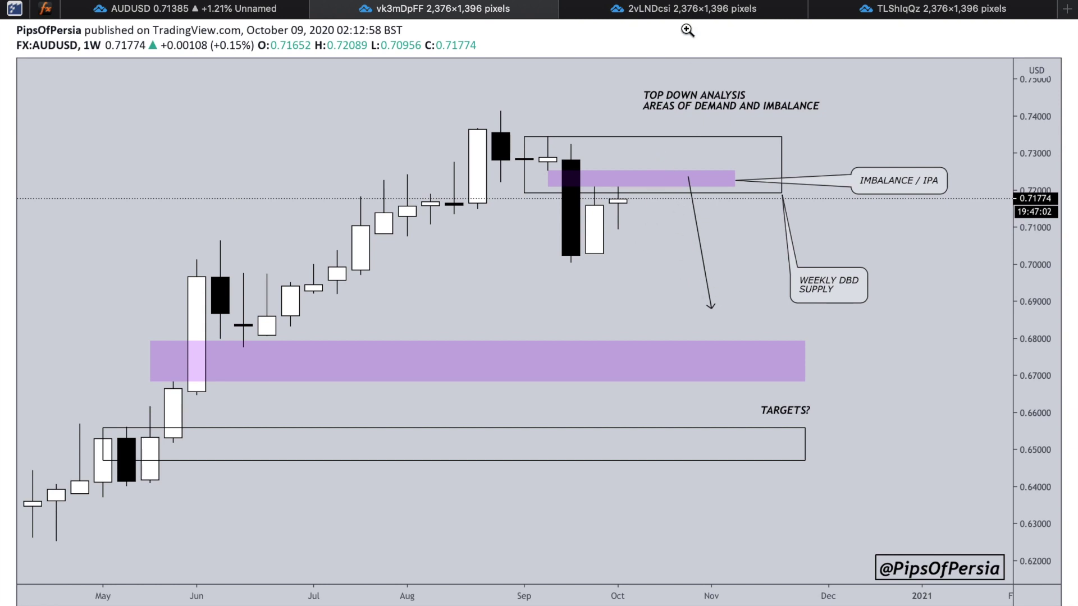
left_click(676, 11)
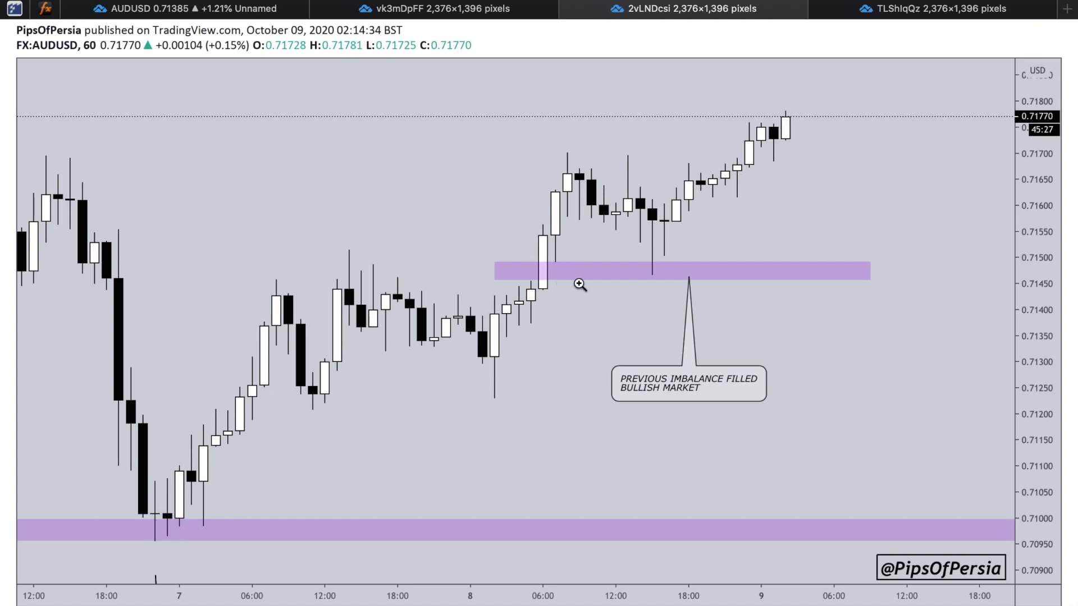
left_click(850, 16)
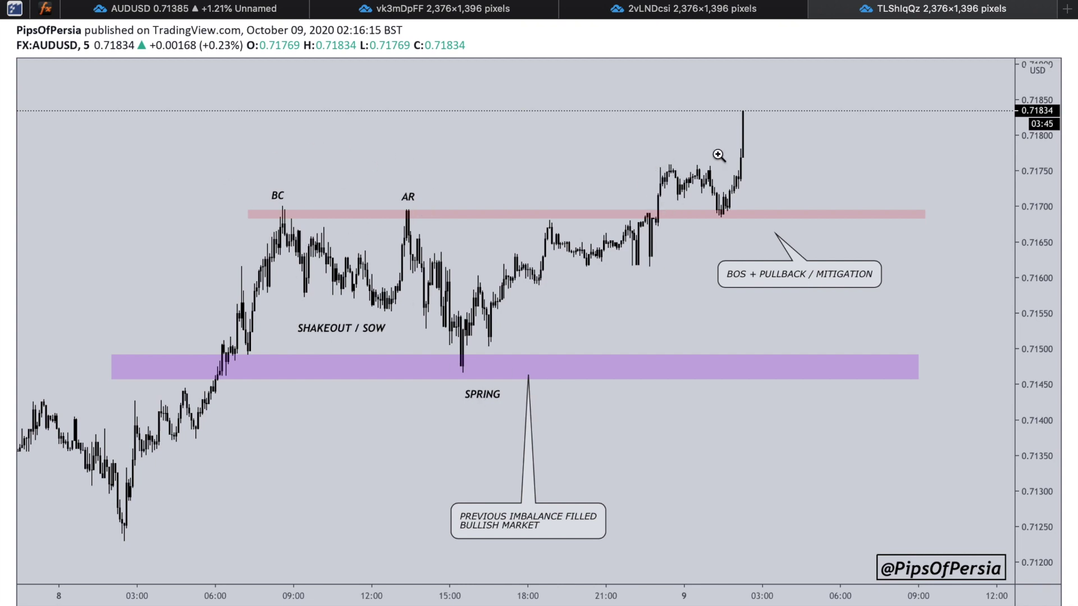
left_click(649, 214)
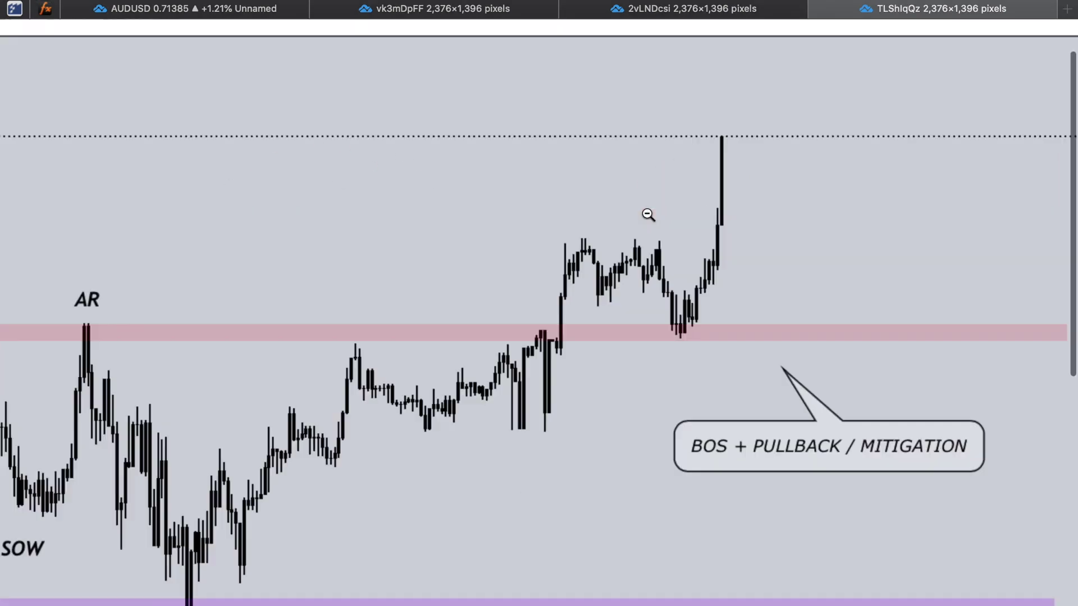
left_click(587, 330)
Step: Return to the live AUDUSD chart and set it to 15m, showing the early to mid October price action
key("super+1")
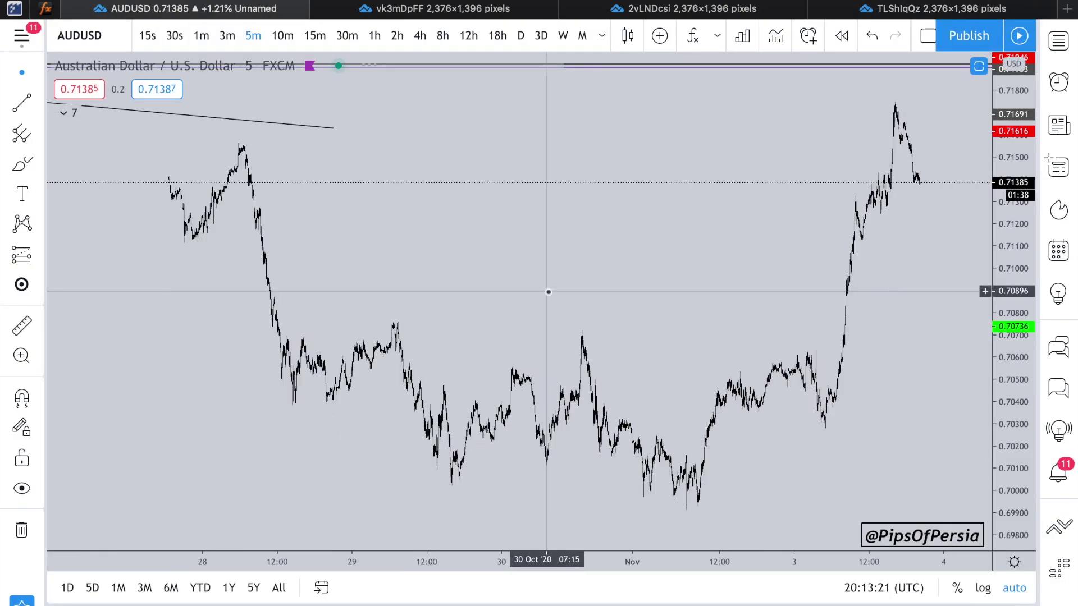
scroll(549, 292, "down", 3)
left_click(314, 36)
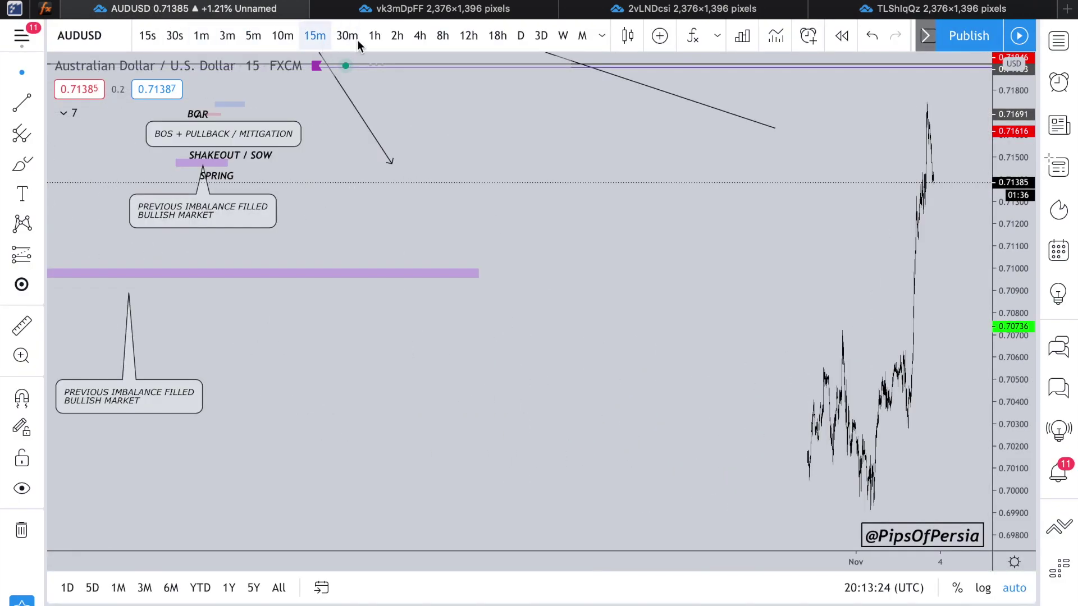
scroll(730, 226, "left", 10)
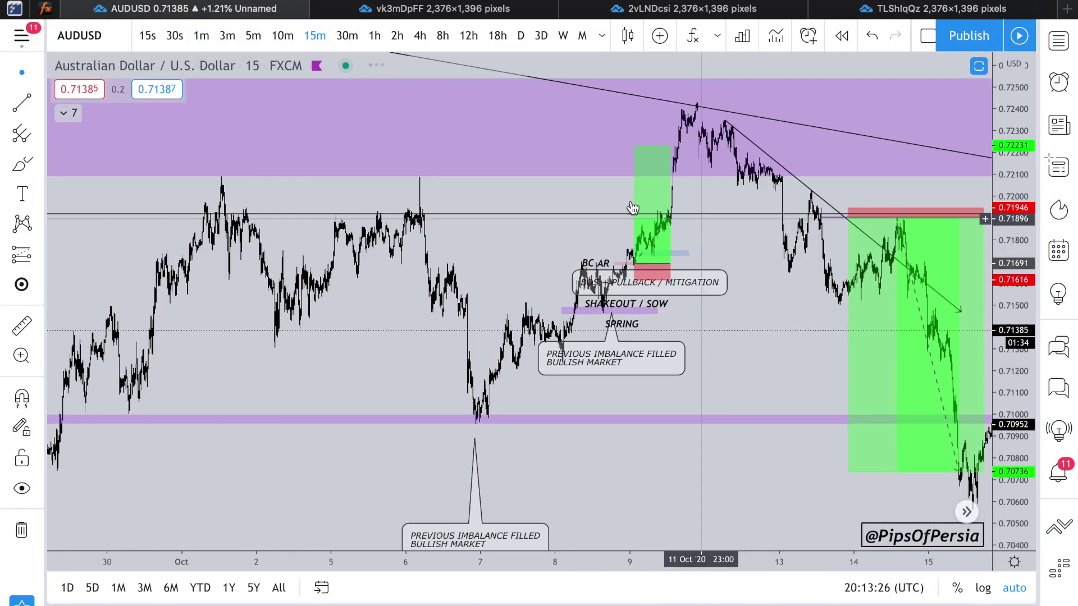
Step: Delete the long position at the October 9 pullback
left_click(674, 197)
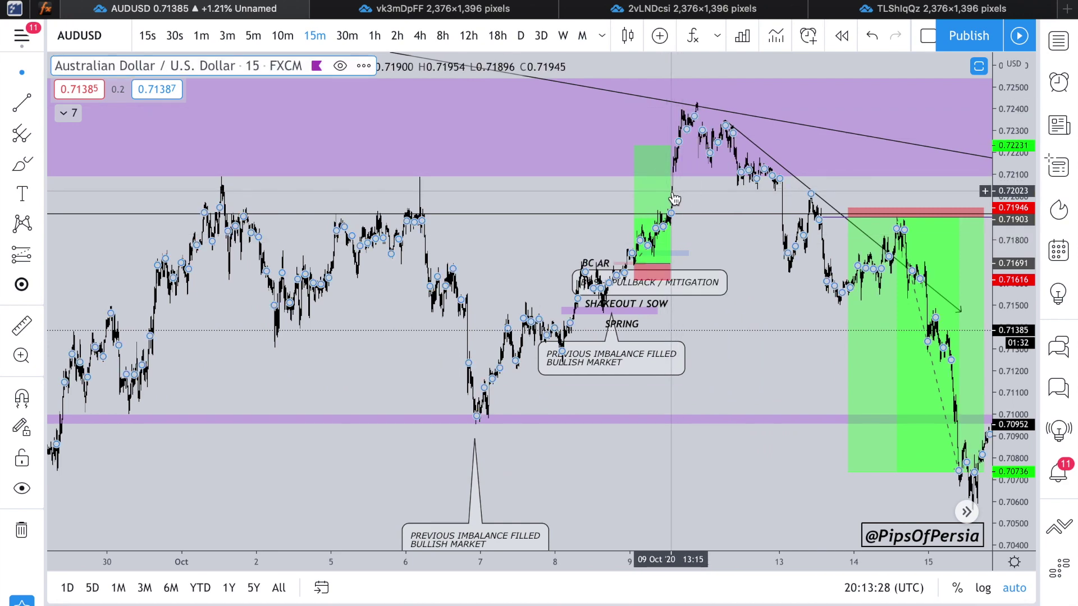
left_click(637, 204)
key("Escape")
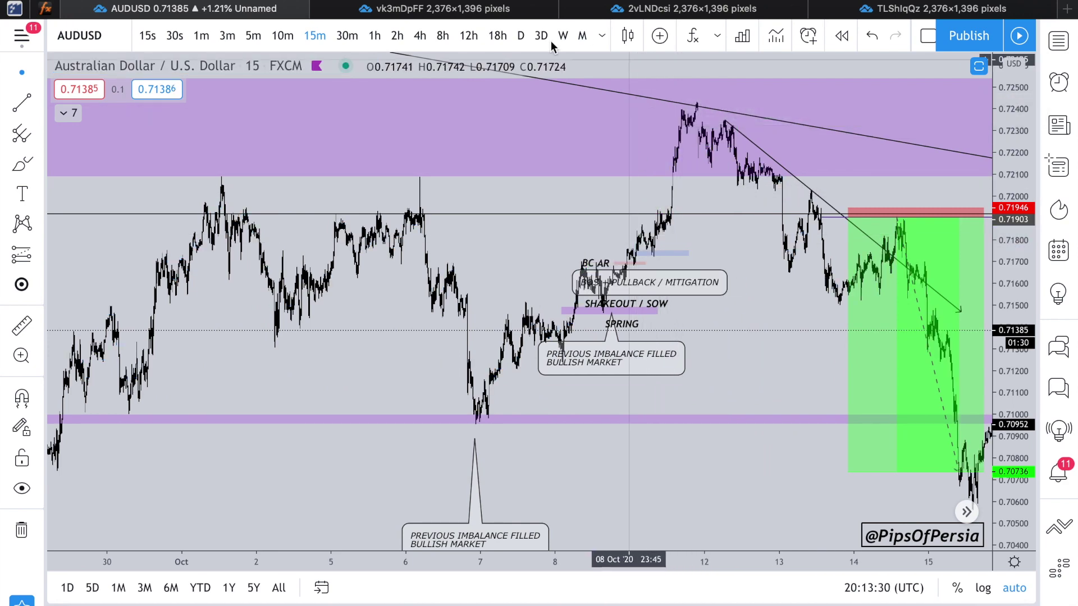
Step: Examine the latest weekly candles beneath the IMBALANCE / IPA zone on the enlarged weekly snapshot
left_click(475, 16)
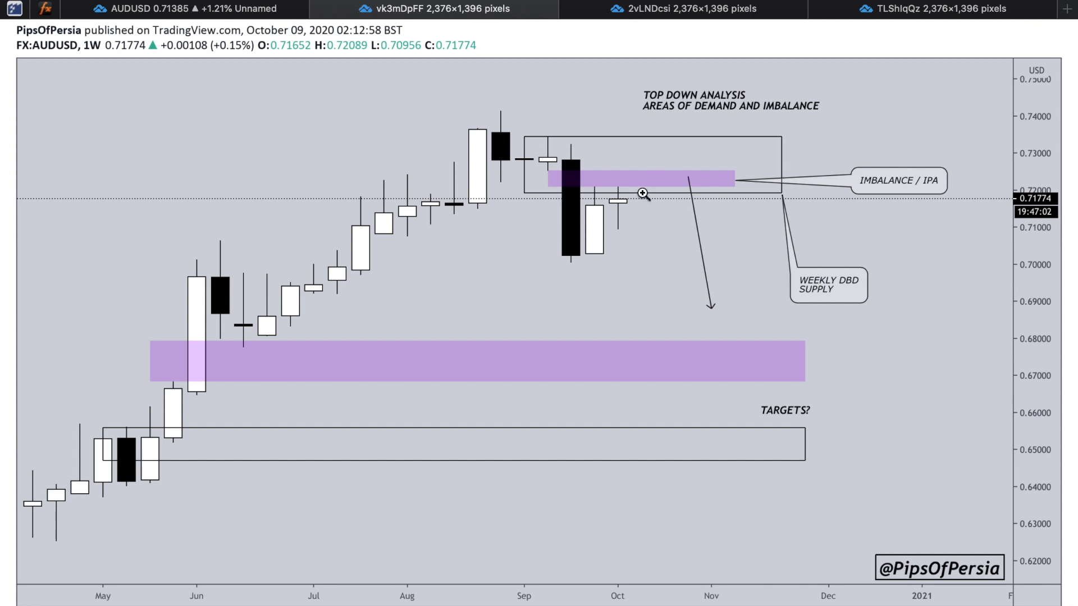
left_click(613, 192)
left_click(503, 315)
Step: Return to the live 15m chart and examine the October 14 short position against the upper purple zone and descending trendlines
left_click(193, 9)
scroll(648, 335, "down", 5)
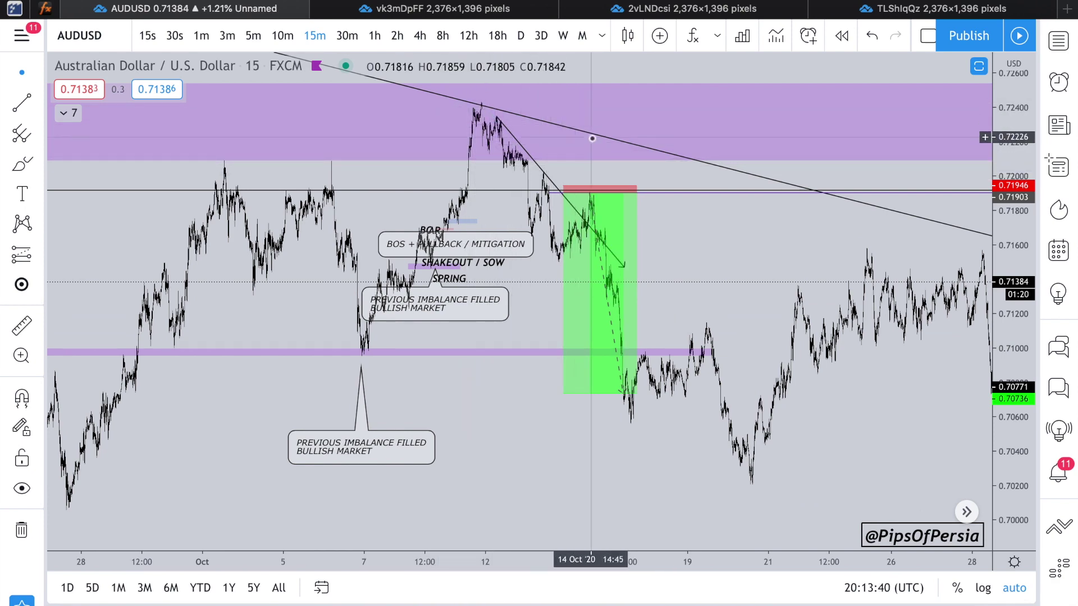
scroll(592, 138, "right", 3)
scroll(593, 139, "up", 5)
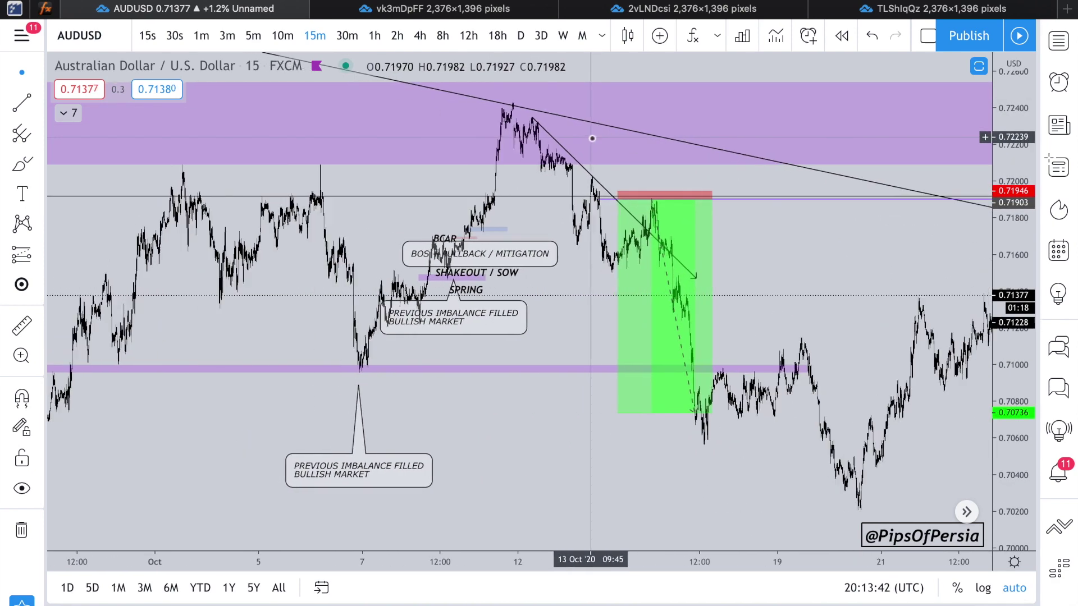
scroll(592, 138, "up", 4)
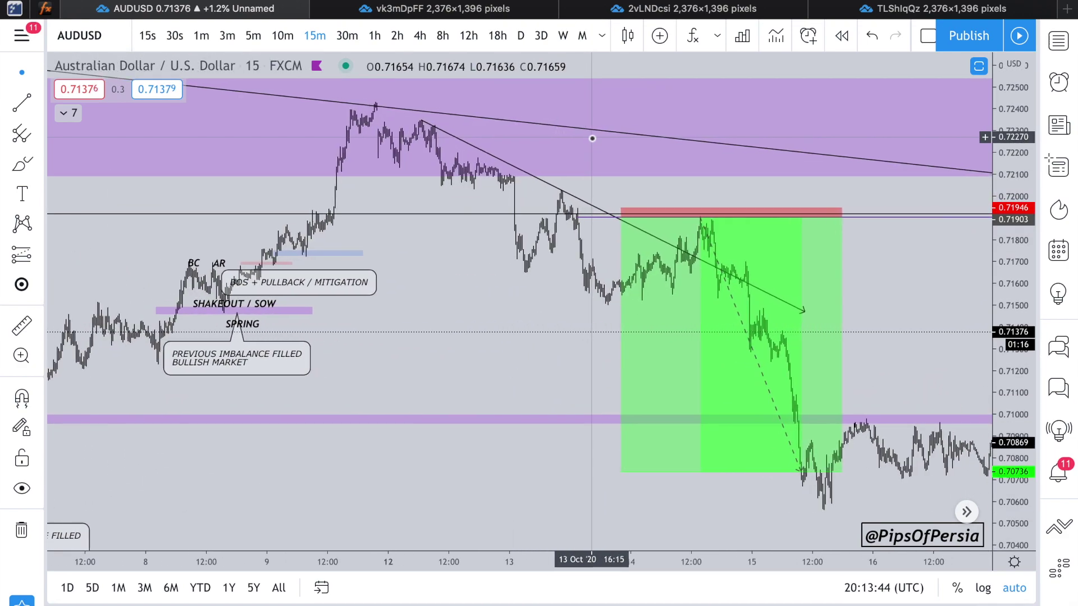
scroll(592, 139, "up", 4)
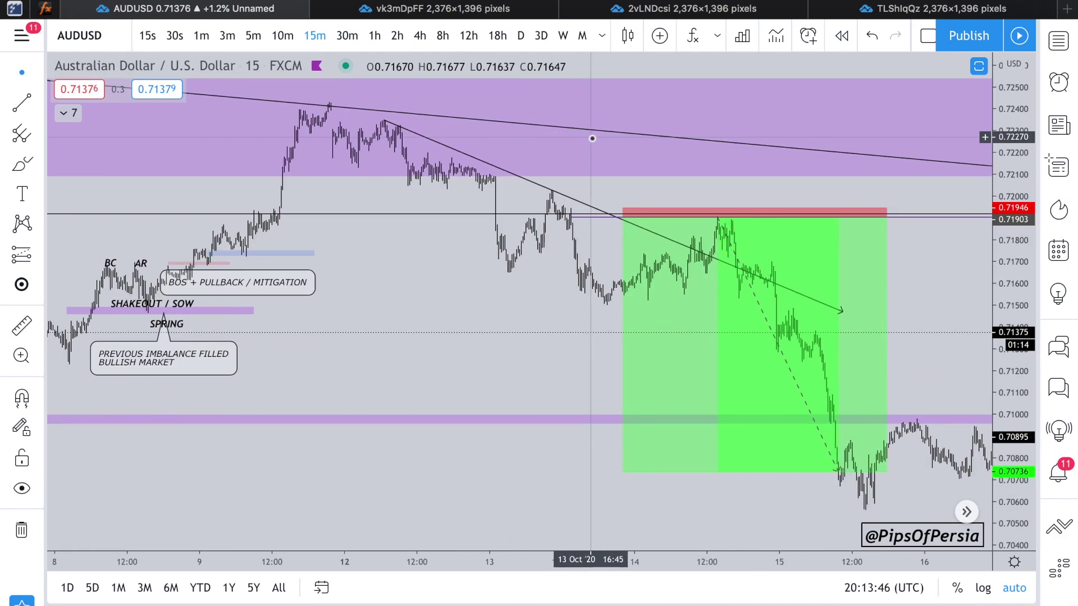
scroll(592, 138, "down", 2)
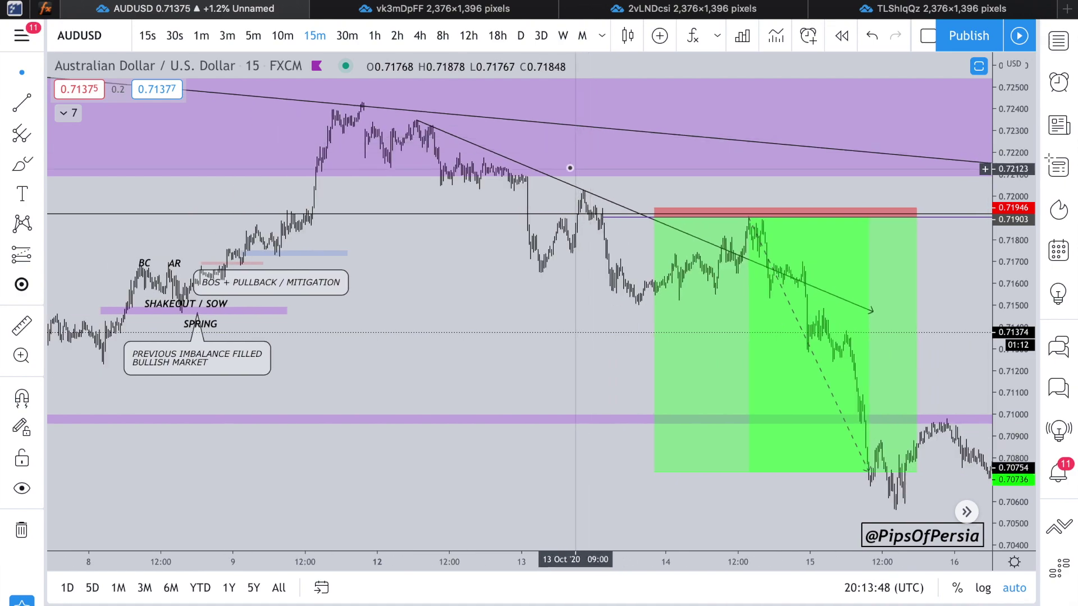
scroll(668, 399, "down", 5)
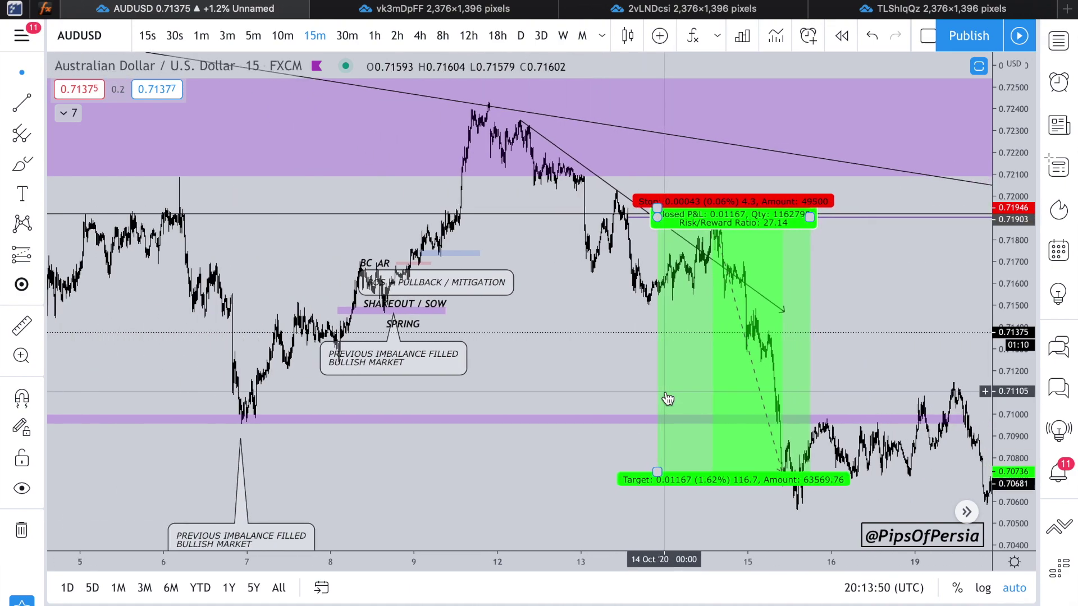
Step: Set the AUDUSD chart to 4h, showing the late September to October price action around the short position and the purple zone
scroll(566, 276, "down", 5)
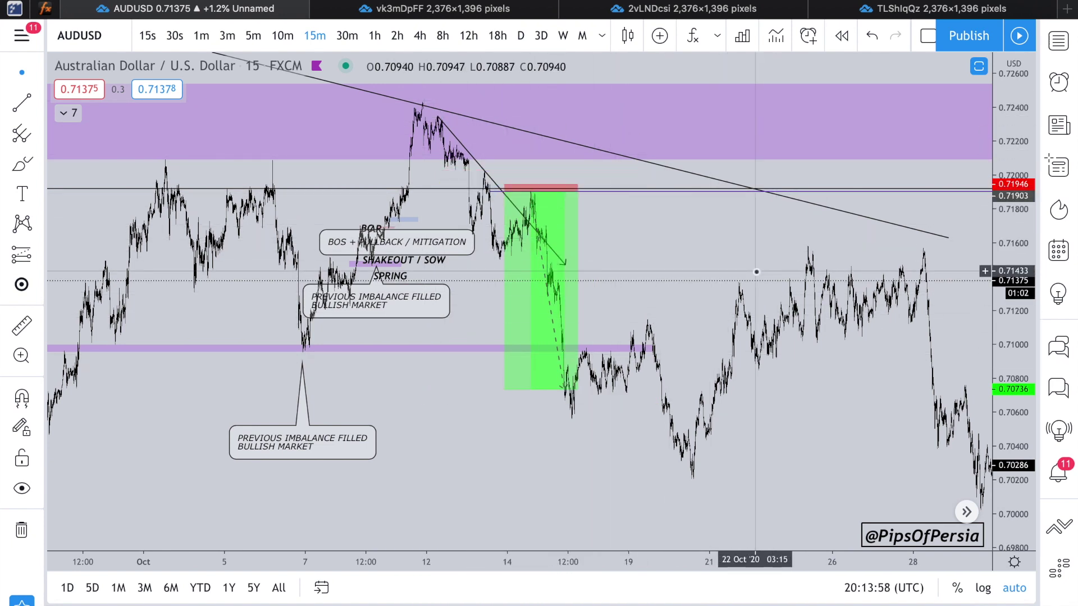
scroll(756, 272, "up", 5)
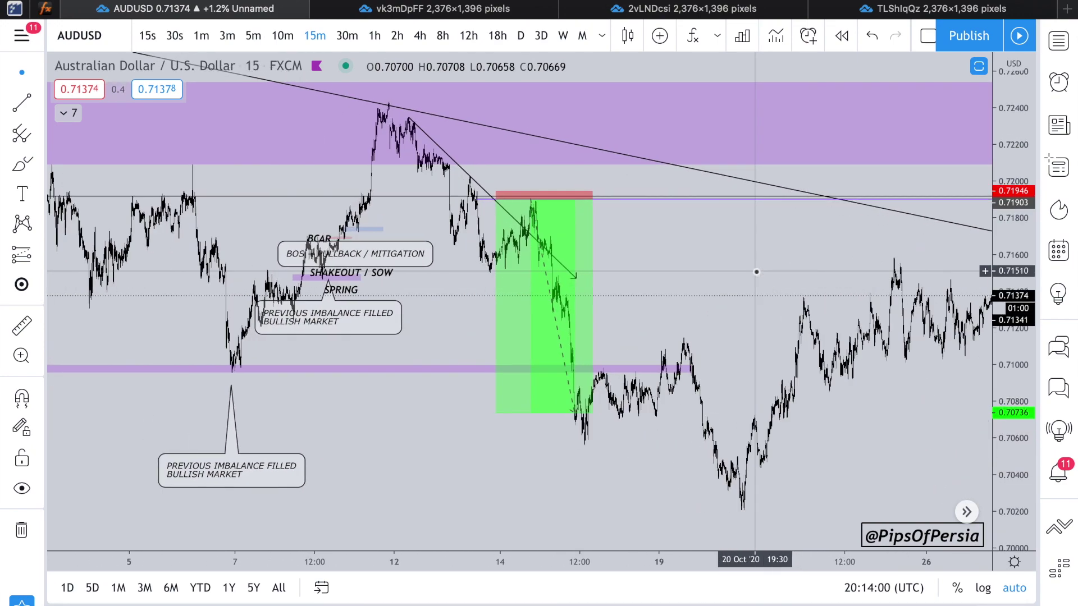
scroll(756, 272, "up", 5)
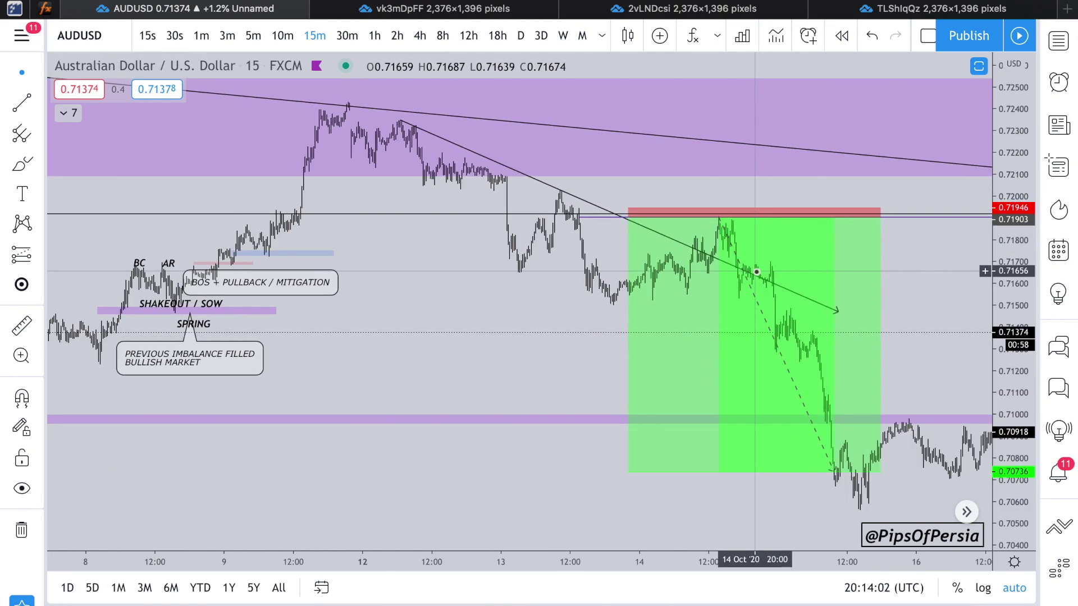
scroll(756, 272, "up", 1)
type("1h")
key("Return")
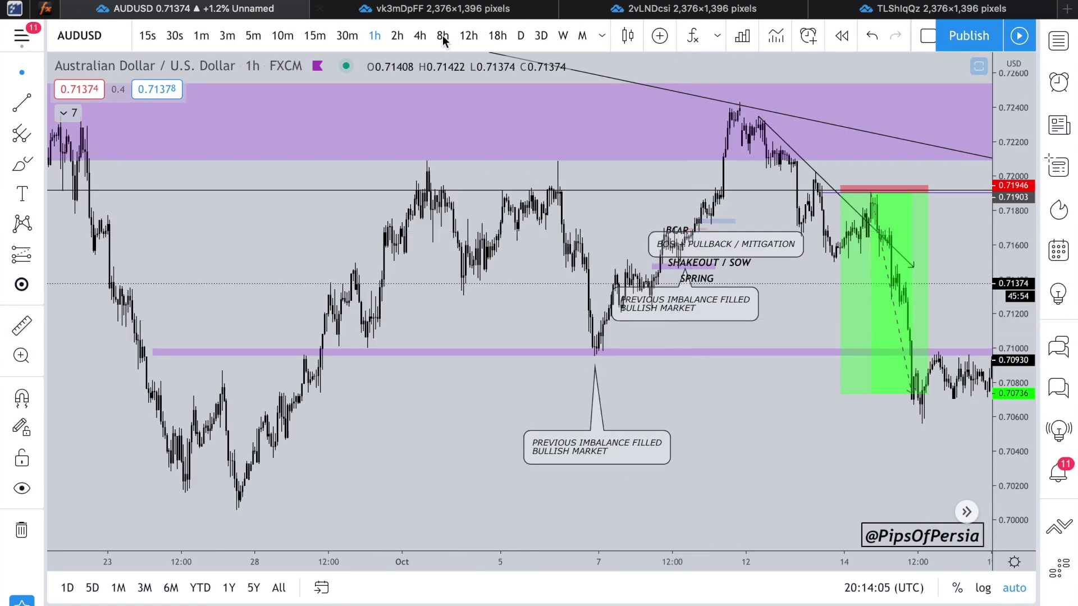
left_click(420, 36)
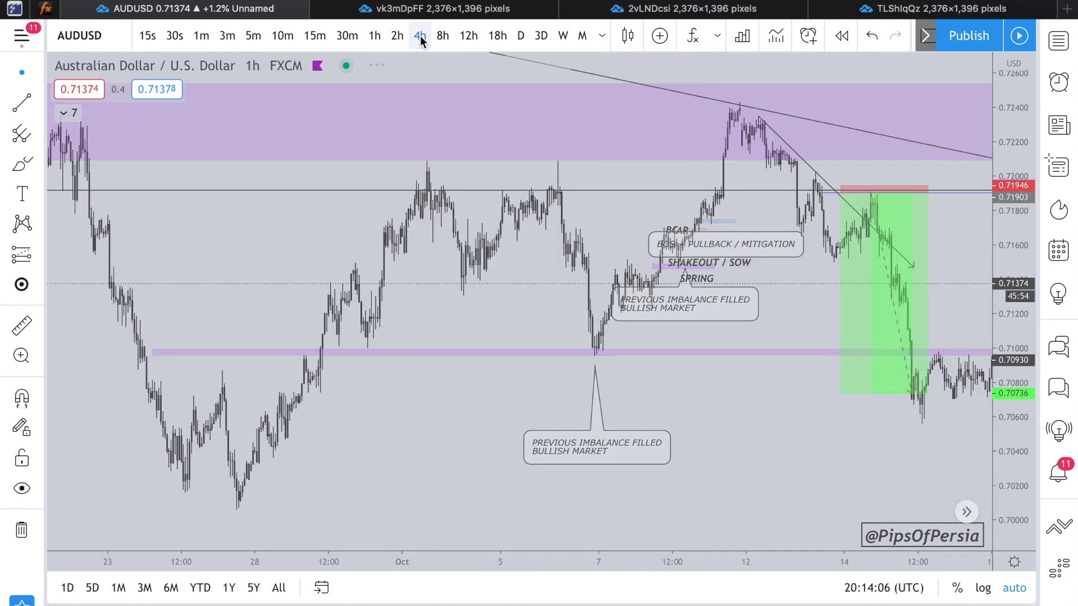
scroll(750, 238, "right", 15)
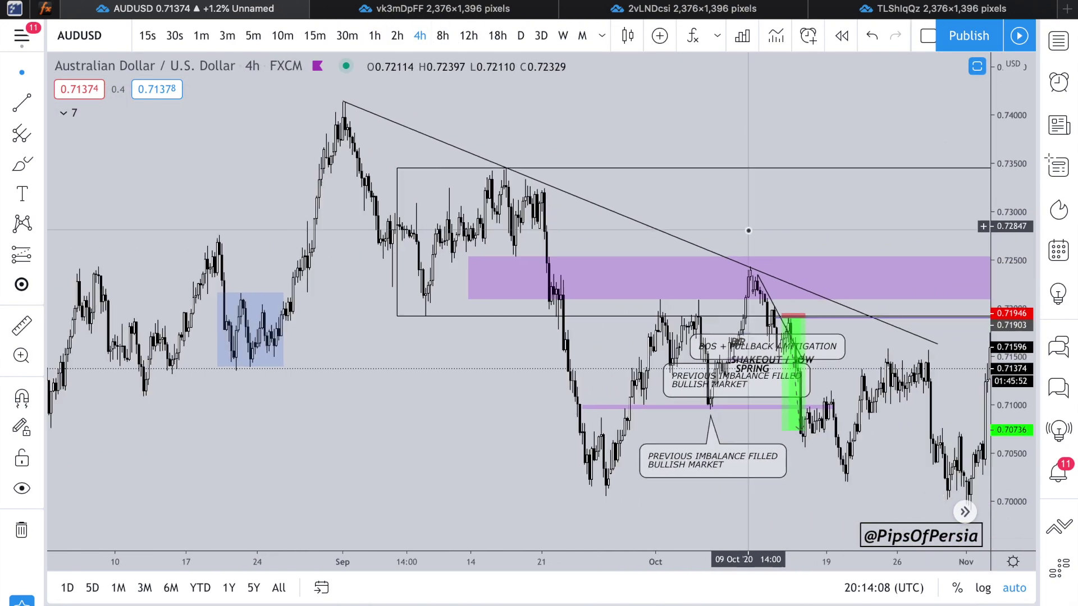
scroll(702, 277, "up", 5)
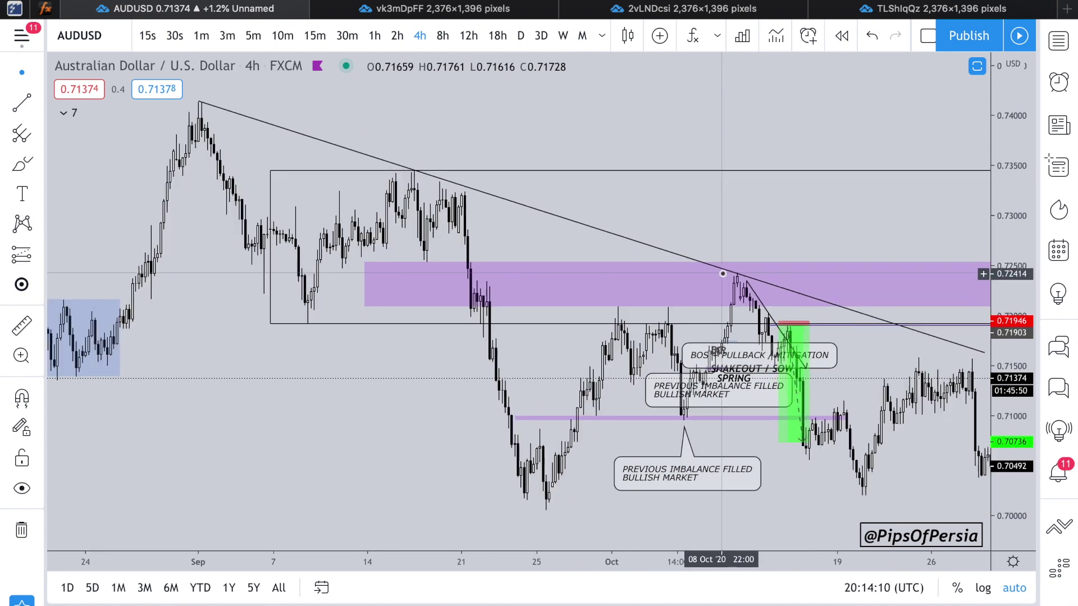
scroll(669, 279, "up", 5)
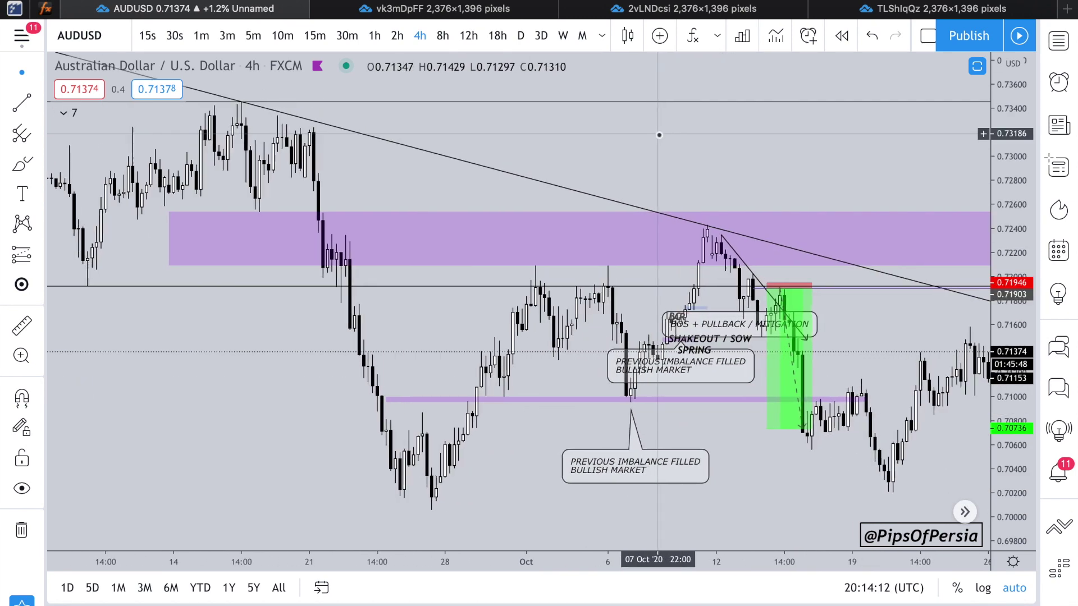
Step: Draw a horizontal arrow line along the early October highs at about 0.7209, at the lower edge of the upper purple zone
left_click(19, 107)
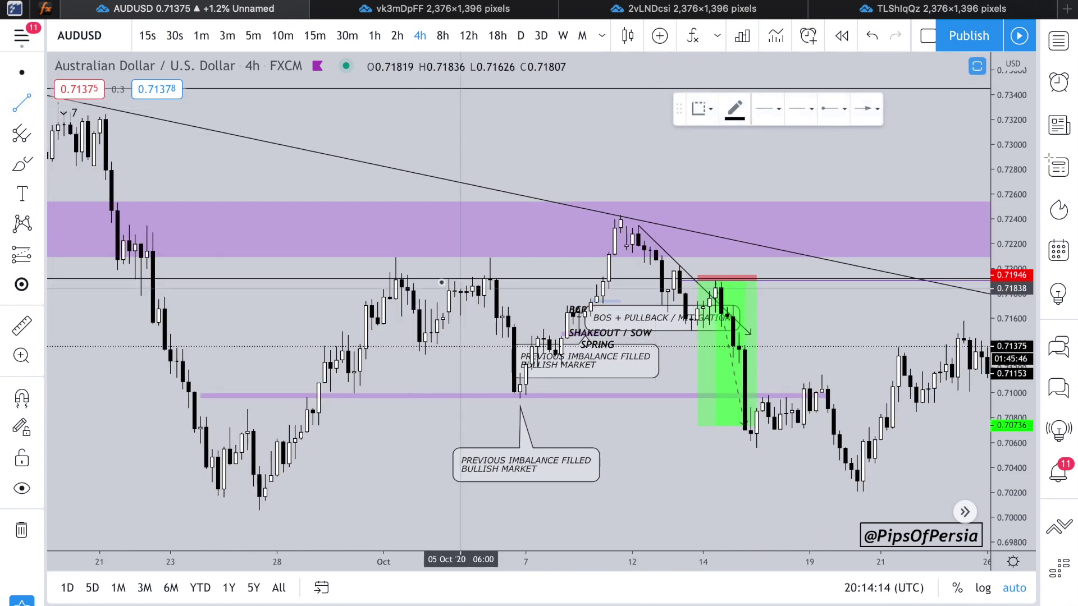
left_click(515, 261)
left_click_drag(481, 269, 479, 259)
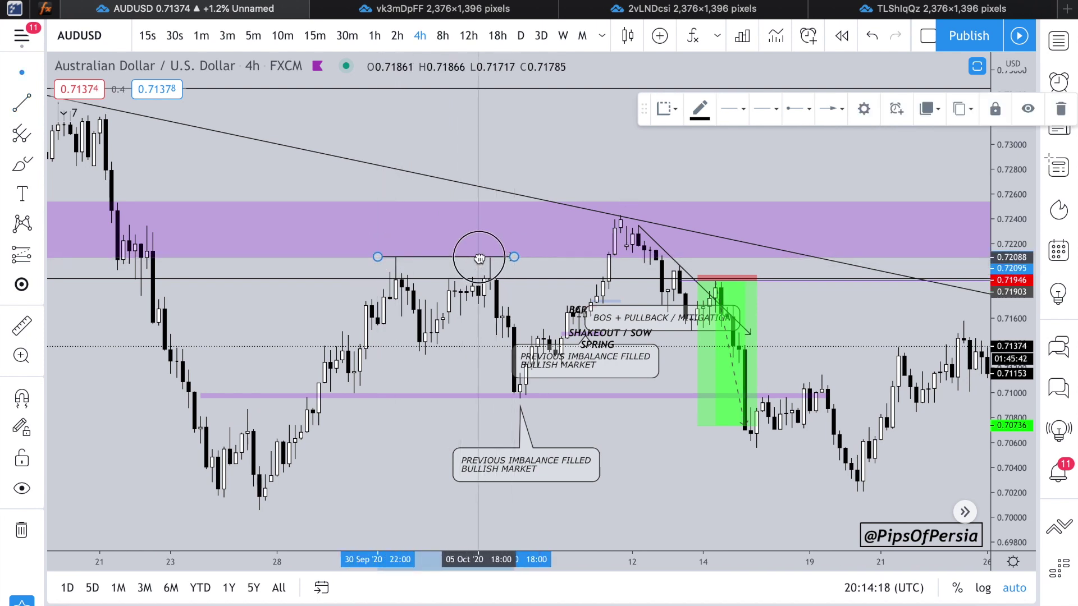
left_click(449, 201)
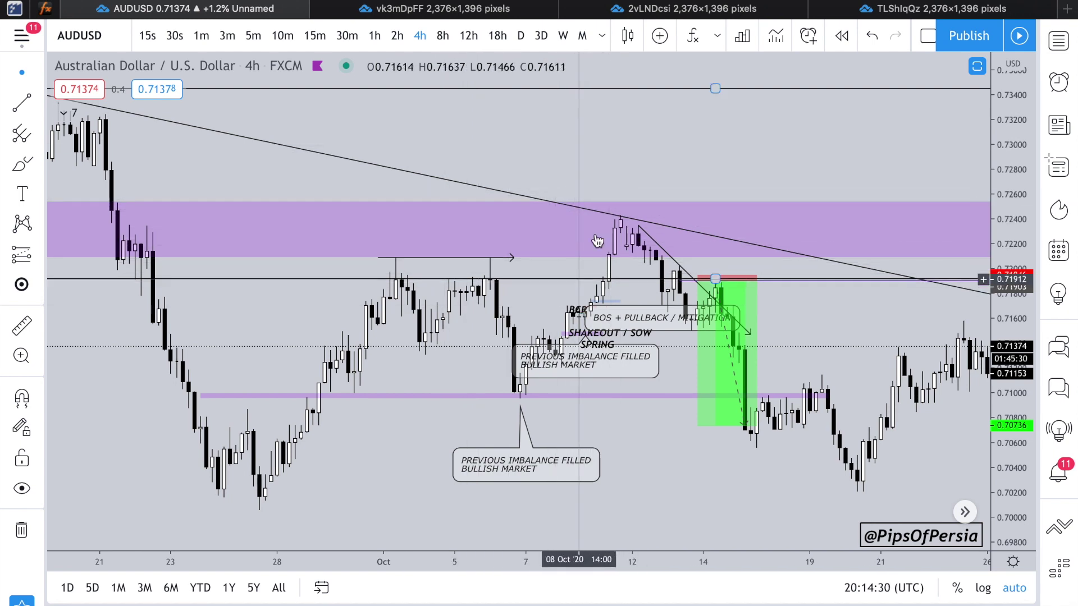
Step: Extend the horizontal arrow line to October 15 above the short position, and remove the line from the chart
left_click_drag(513, 258, 753, 257)
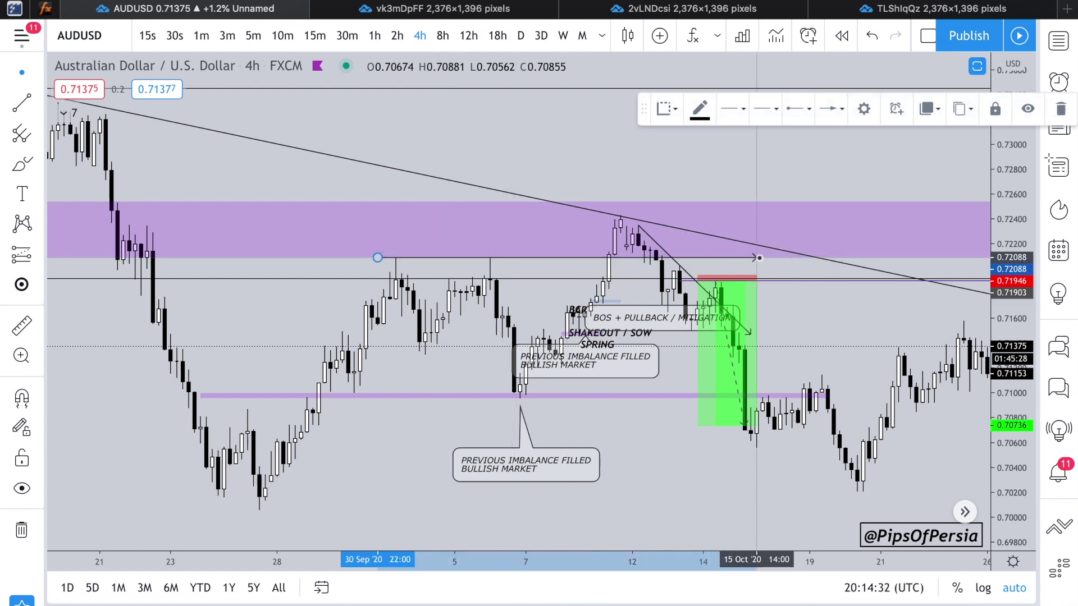
left_click(507, 257)
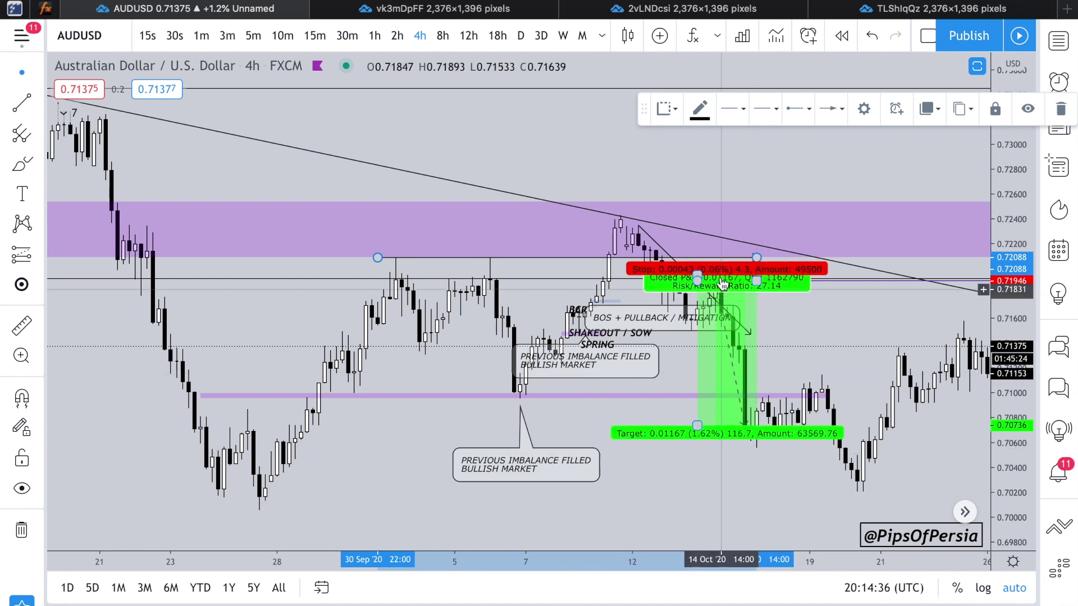
left_click(679, 151)
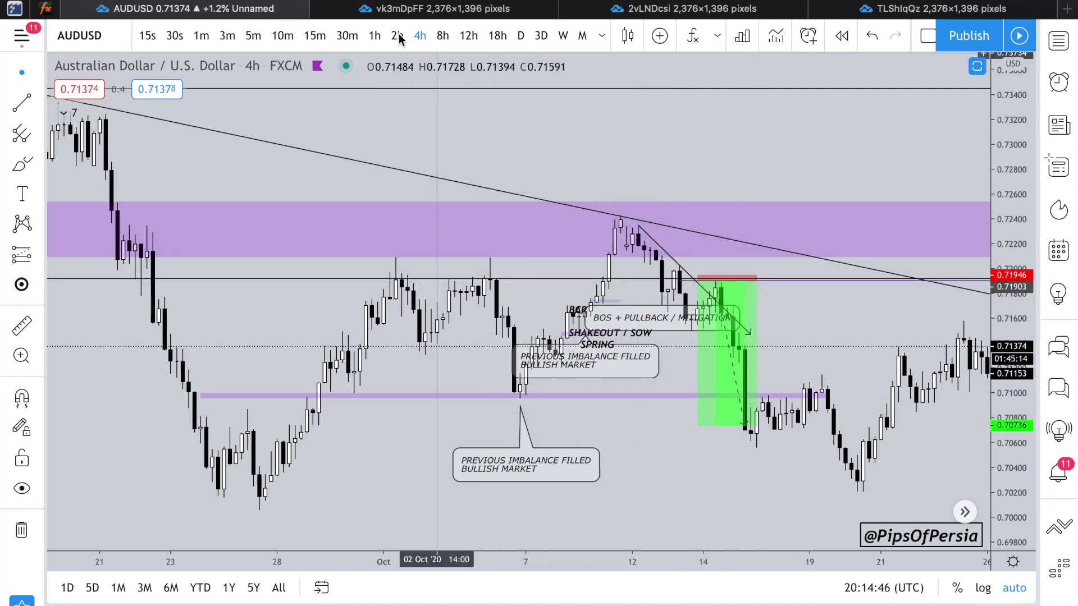
Step: Set the chart to 15m and bring the early to mid October price action with the short position into view
left_click(314, 35)
scroll(530, 148, "up", 5)
scroll(531, 147, "down", 3)
scroll(531, 146, "left", 15)
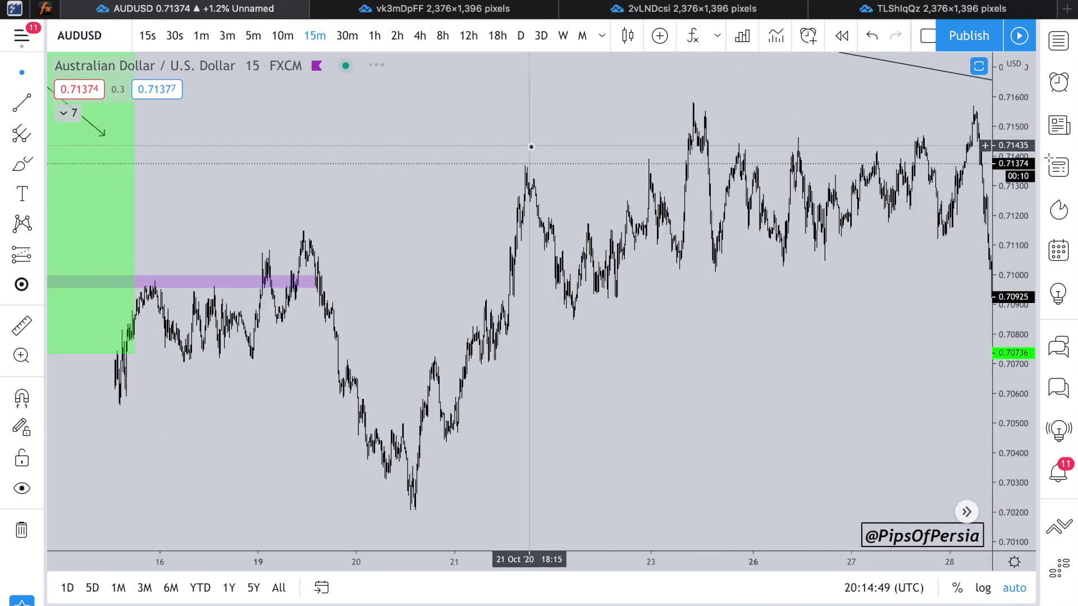
scroll(531, 146, "left", 5)
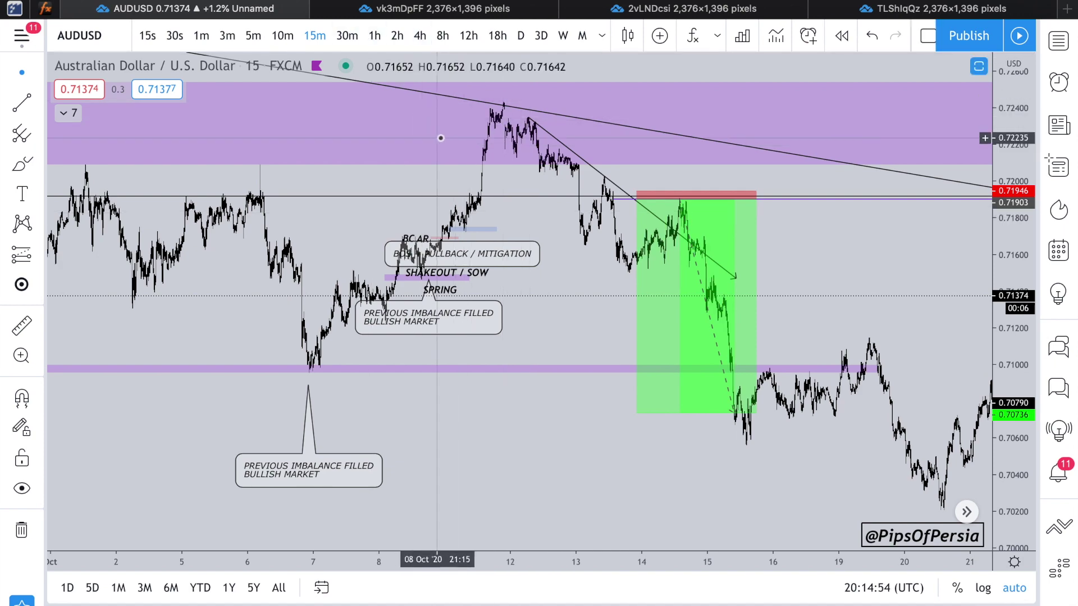
Step: Set the chart to 4h and measure a move upward from the October 9 high in the purple zone, clearing the measurement
left_click(420, 36)
scroll(636, 167, "up", 5)
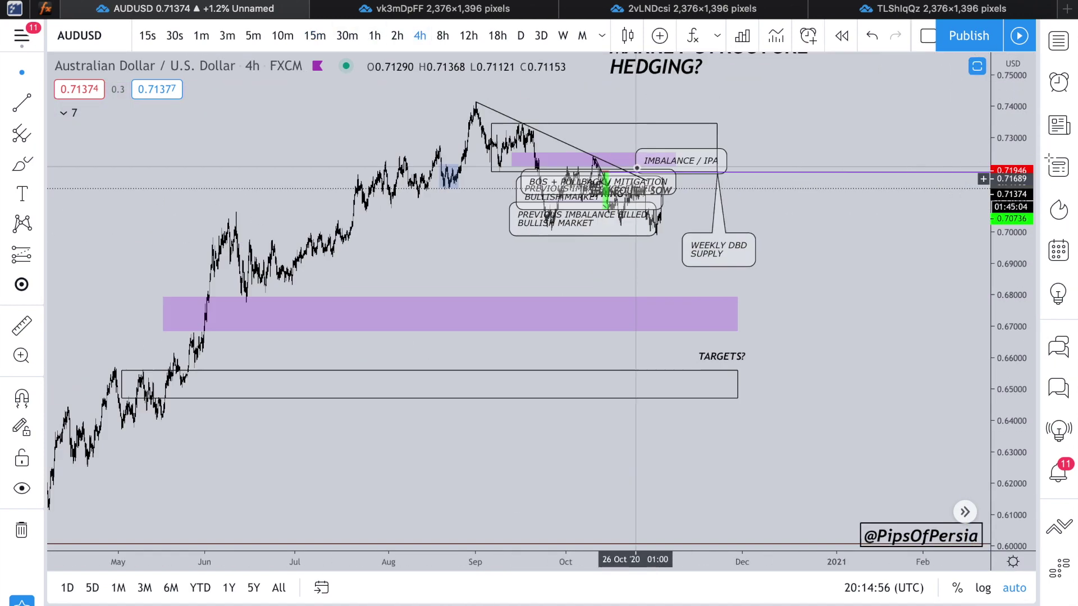
scroll(637, 167, "up", 5)
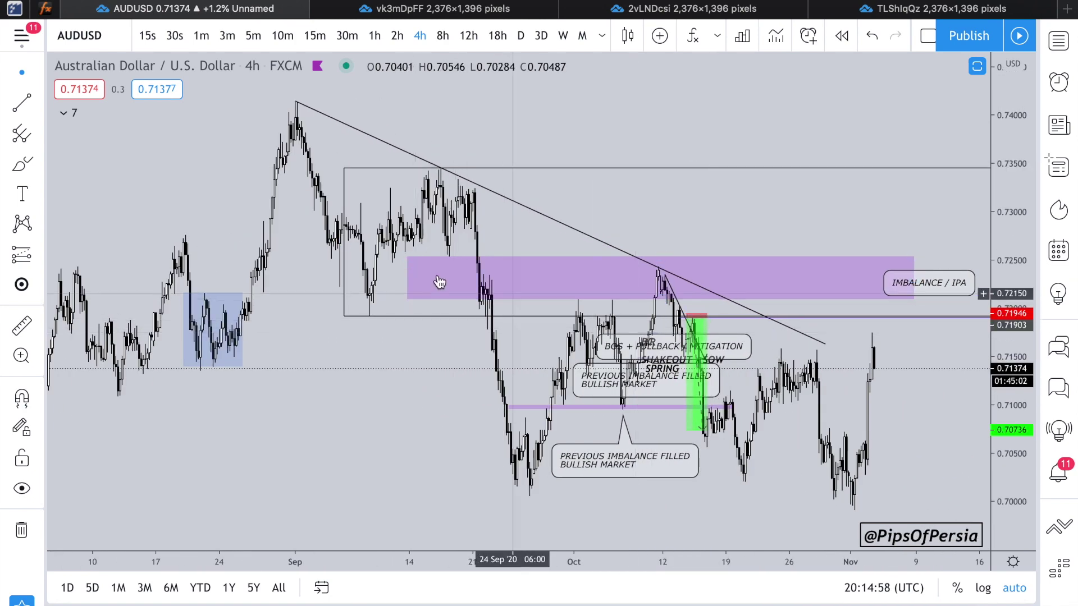
scroll(711, 198, "up", 5)
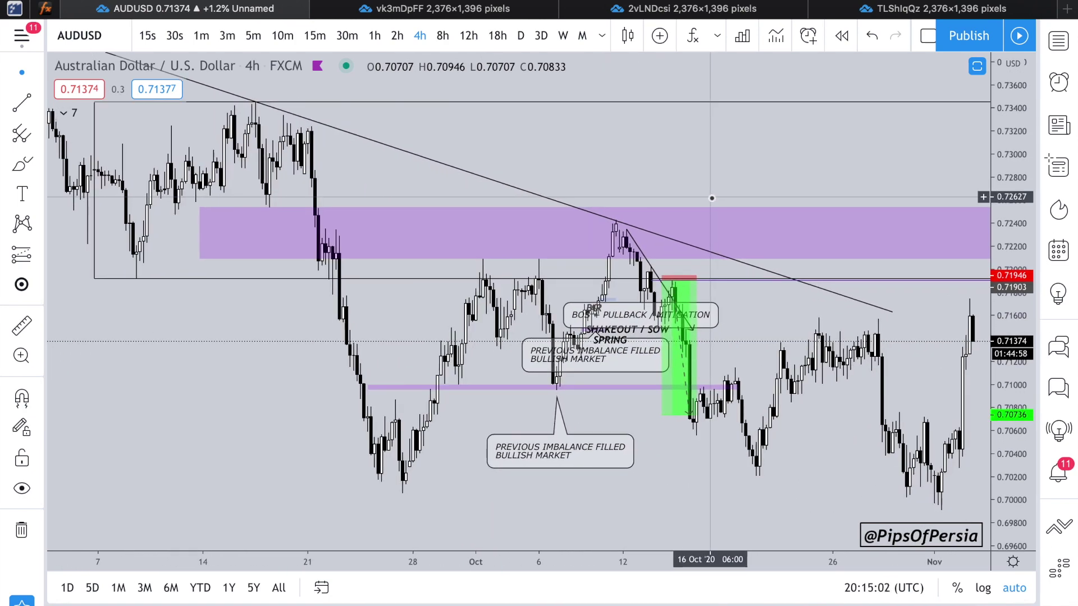
left_click(616, 233, "shift")
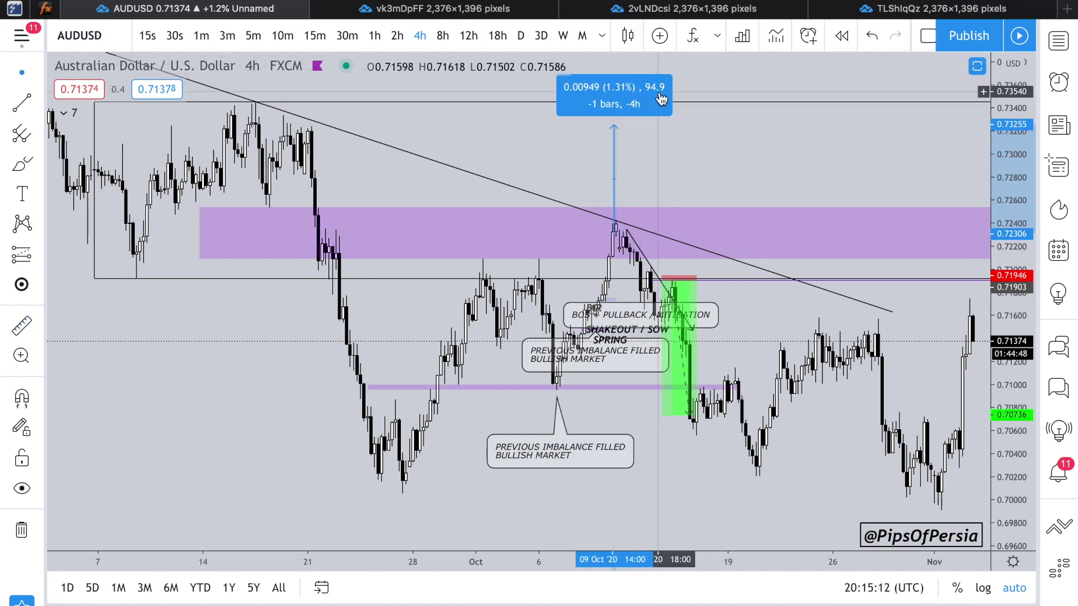
left_click(677, 152)
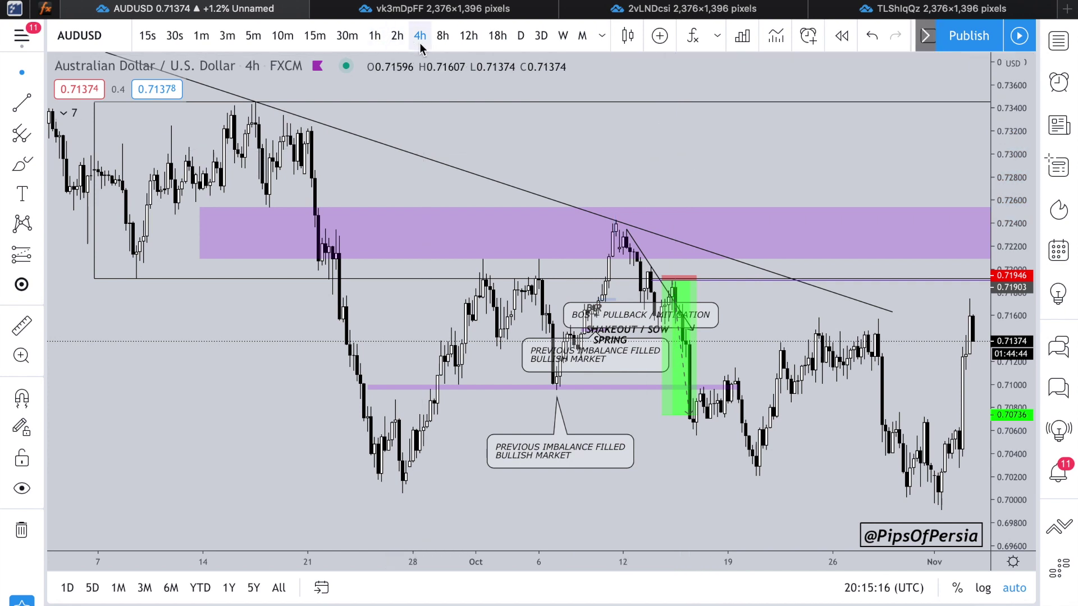
Step: Set the chart to 15m and show the October 9 to 13 price action inside and below the upper purple zone
left_click(374, 38)
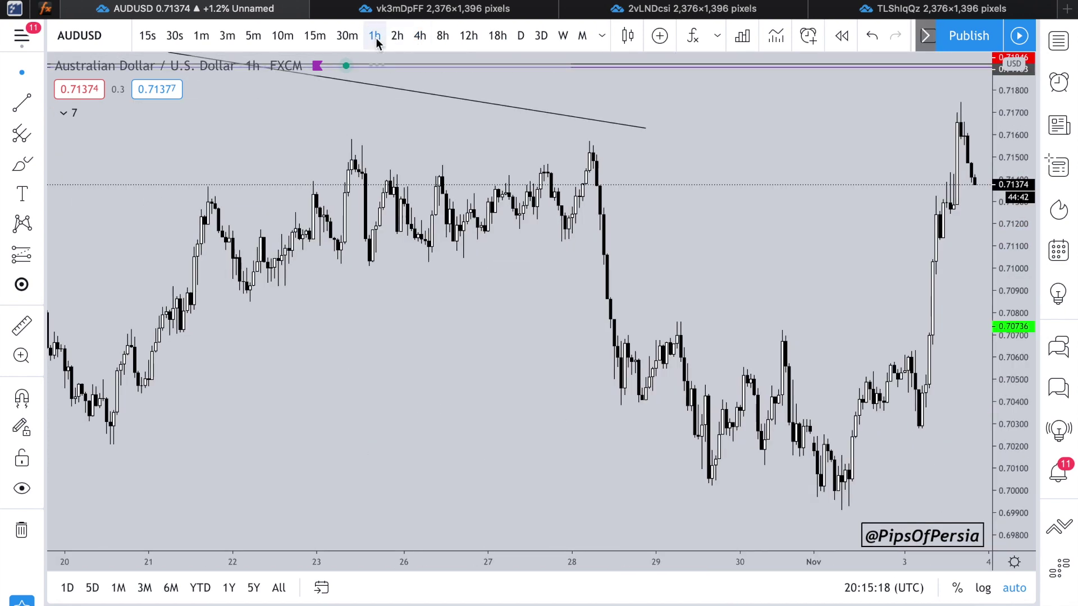
scroll(415, 231, "left", 15)
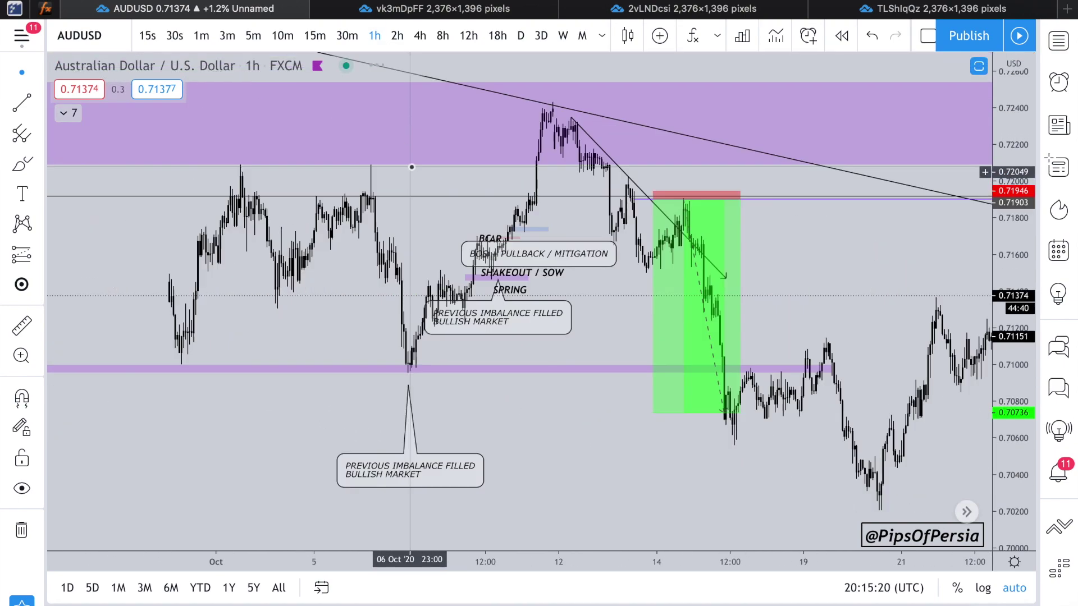
left_click(314, 36)
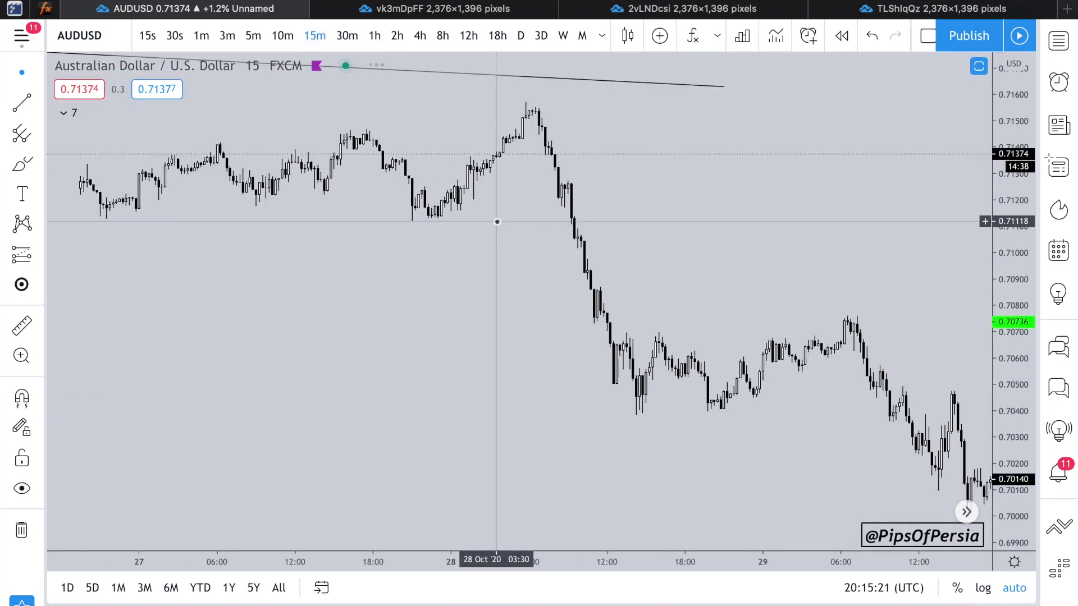
scroll(497, 221, "left", 20)
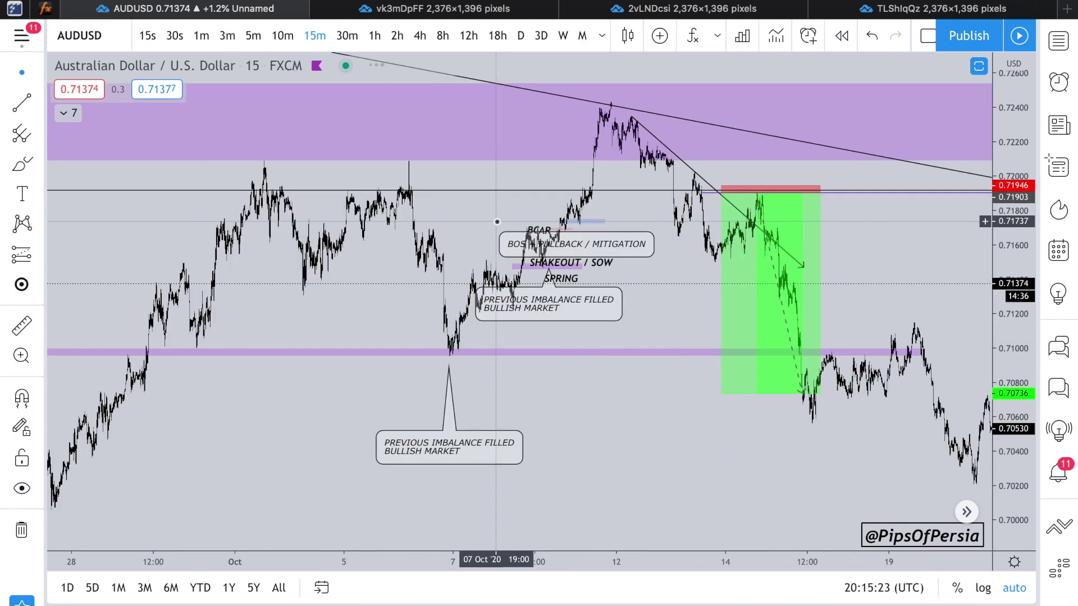
scroll(497, 222, "up", 6)
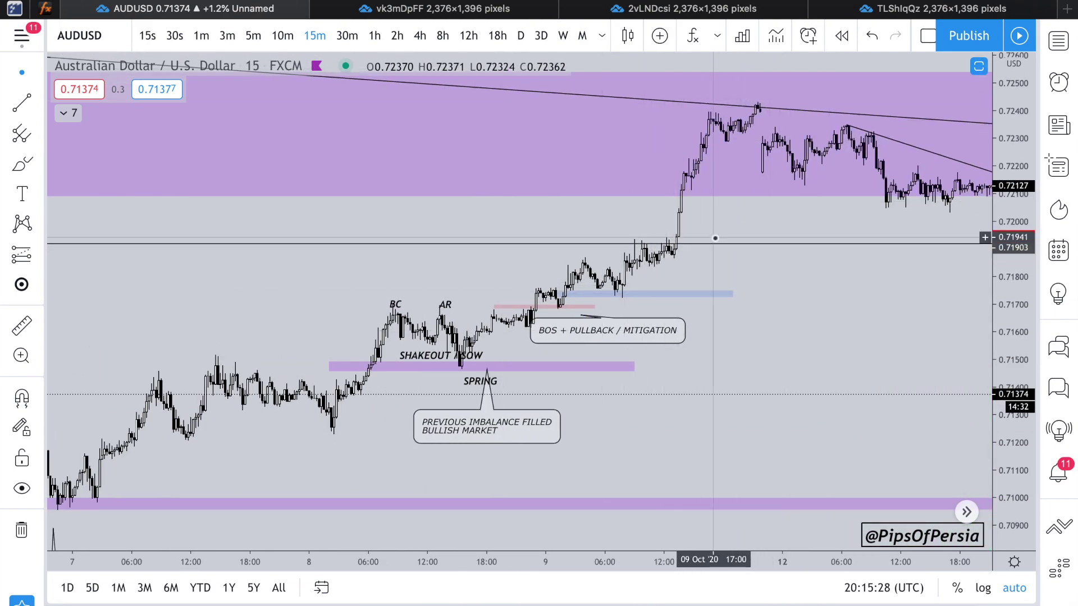
scroll(715, 238, "right", 10)
scroll(714, 240, "down", 3)
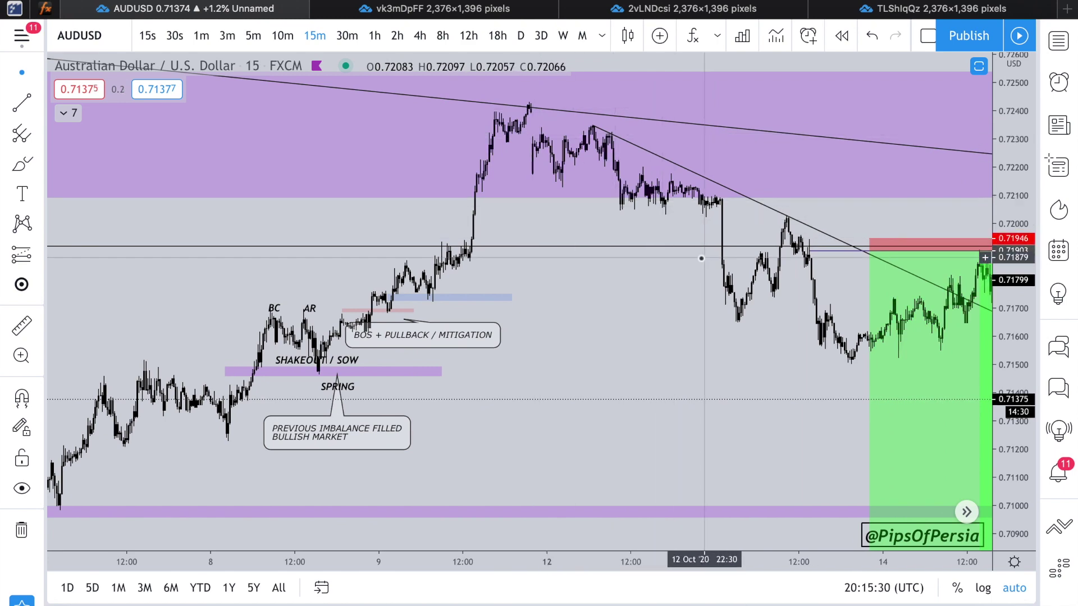
scroll(705, 259, "up", 4)
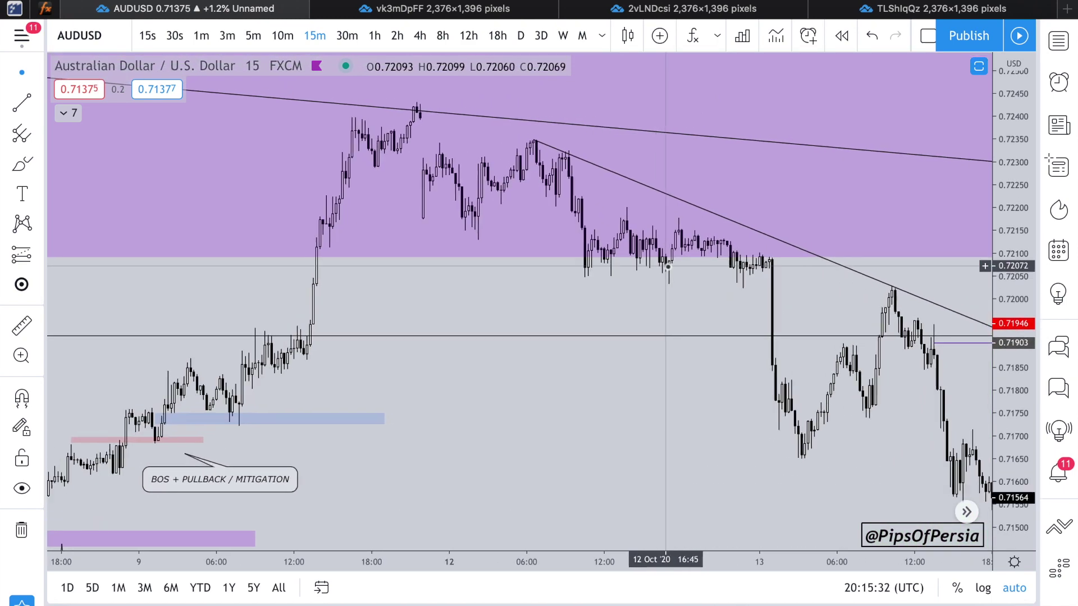
scroll(668, 267, "up", 2)
left_click(22, 164)
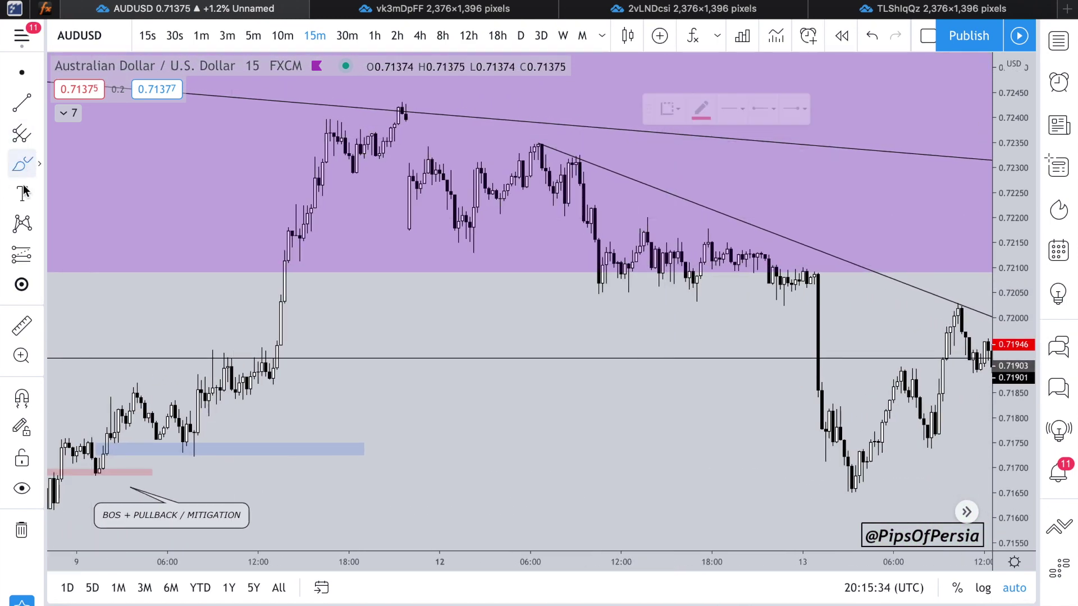
scroll(131, 106, "right", 3)
left_click(13, 77)
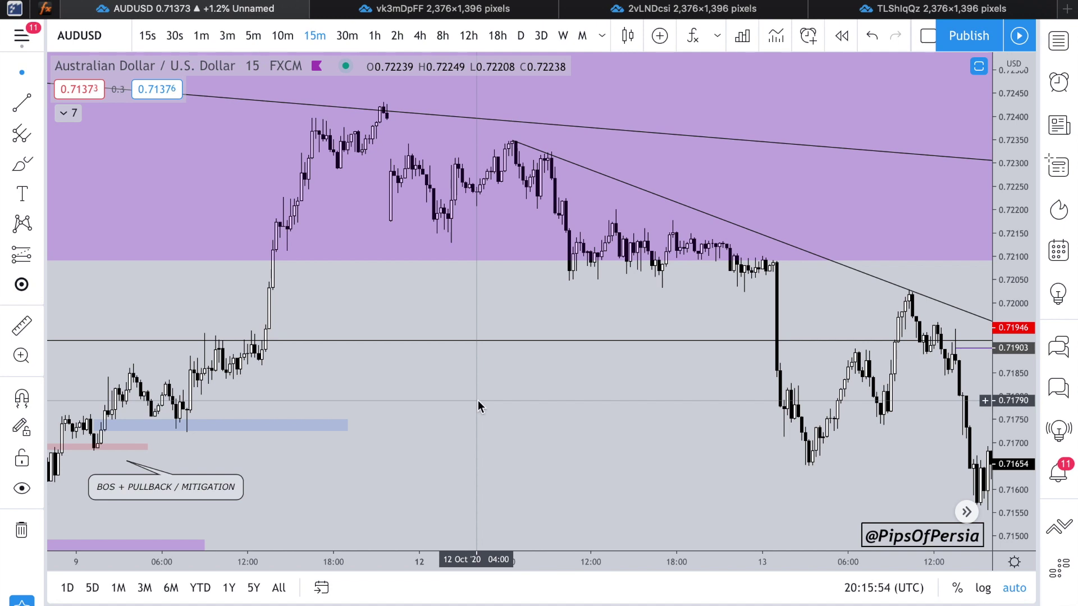
Step: Examine the October 9 to 13 highs and the drop out of the purple zone along the descending trendlines on 15m
scroll(477, 400, "up", 5)
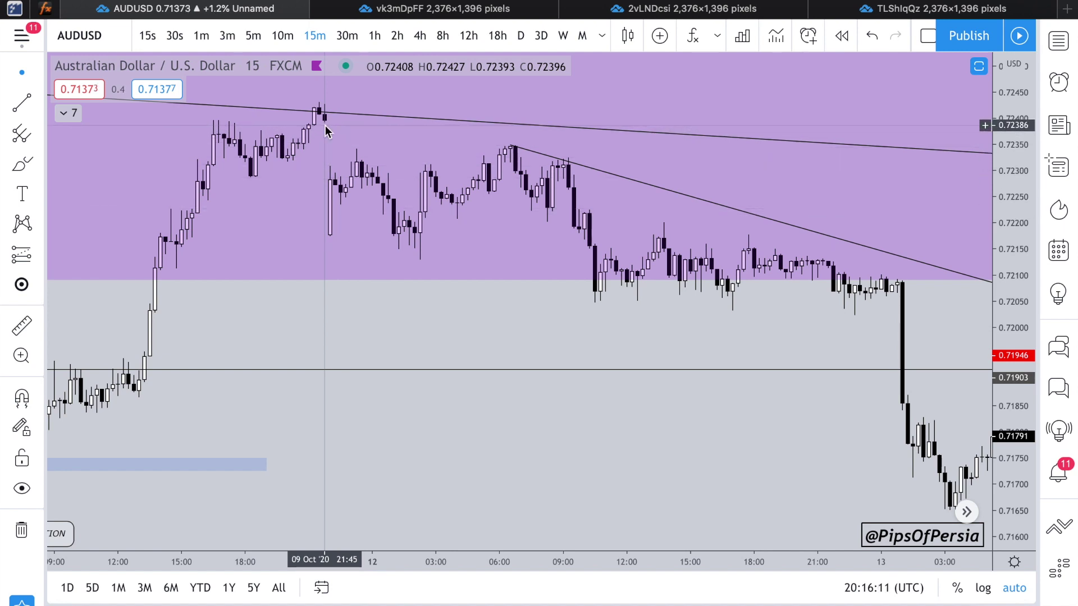
scroll(383, 325, "down", 5)
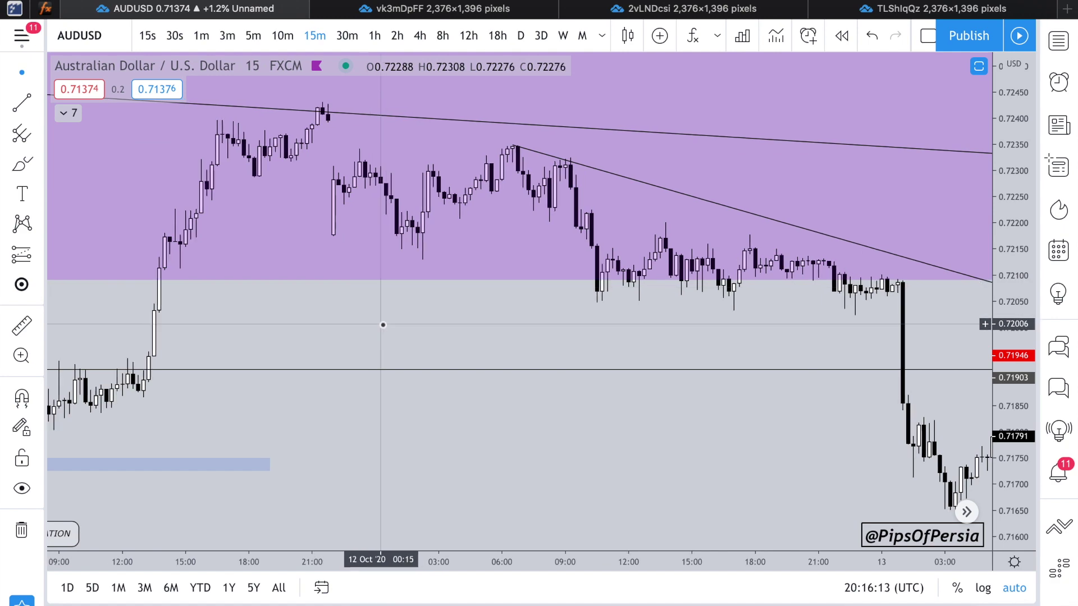
scroll(383, 325, "down", 5)
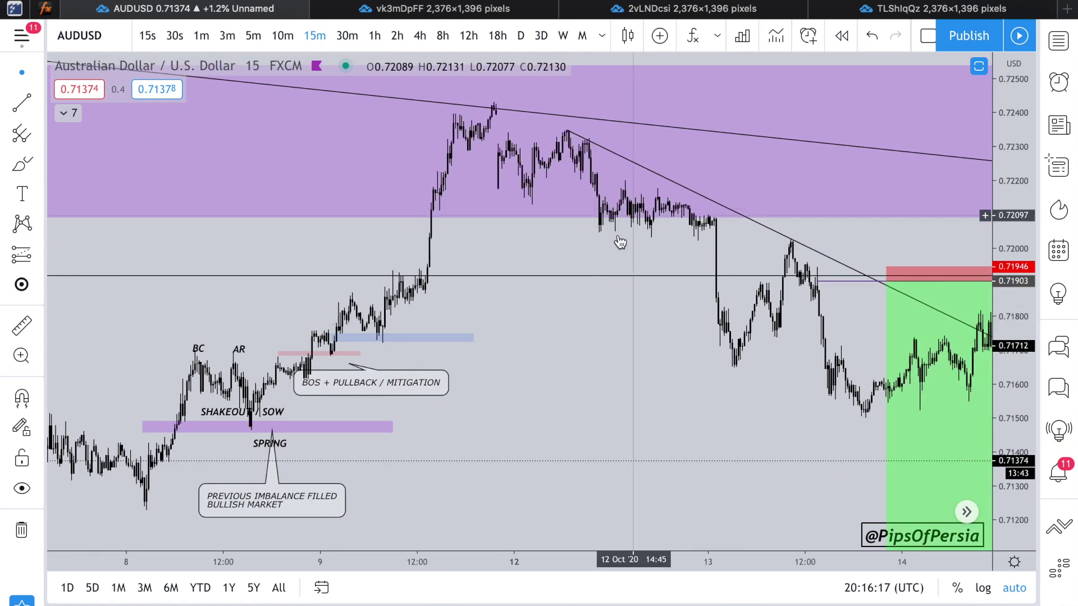
scroll(557, 325, "up", 5)
scroll(557, 325, "up", 3)
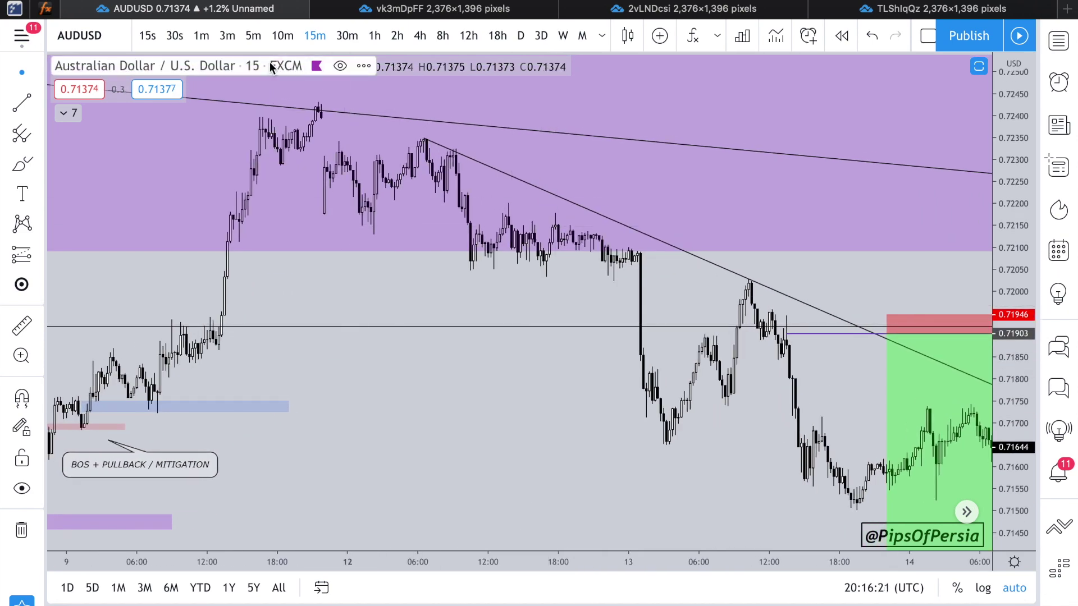
scroll(354, 120, "up", 4)
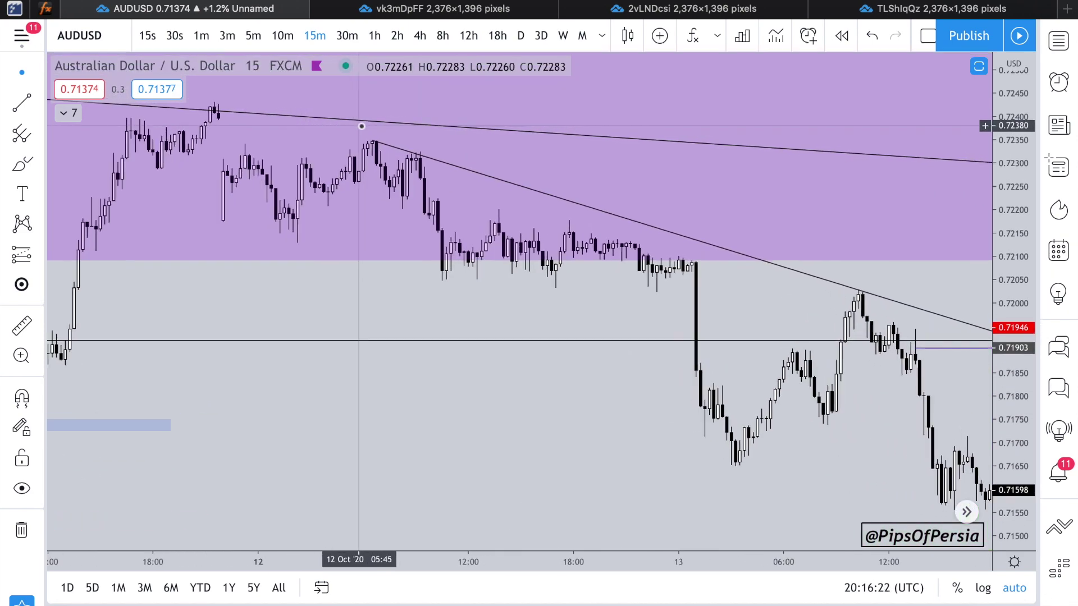
Step: Examine the 15m price action from the October 9 and 12 highs through the short position to early November
scroll(361, 127, "up", 4)
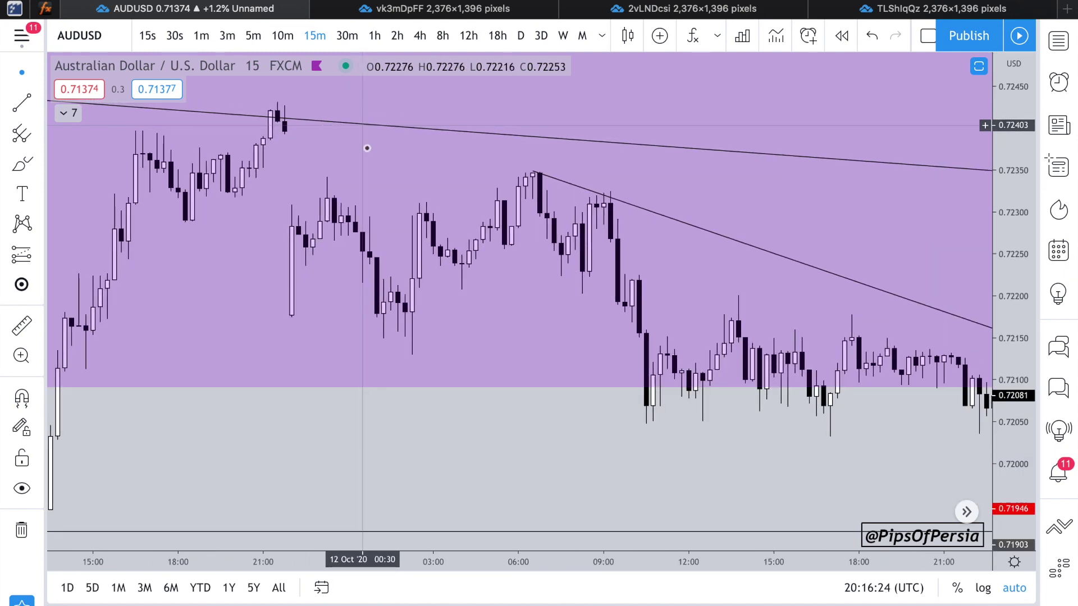
scroll(419, 191, "right", 15)
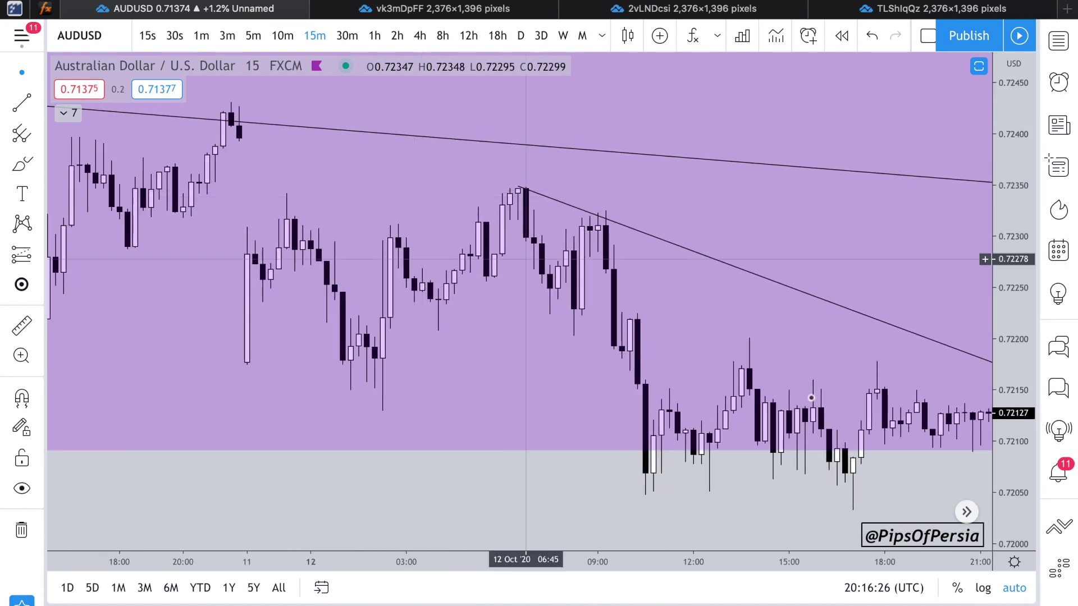
scroll(813, 416, "down", 10)
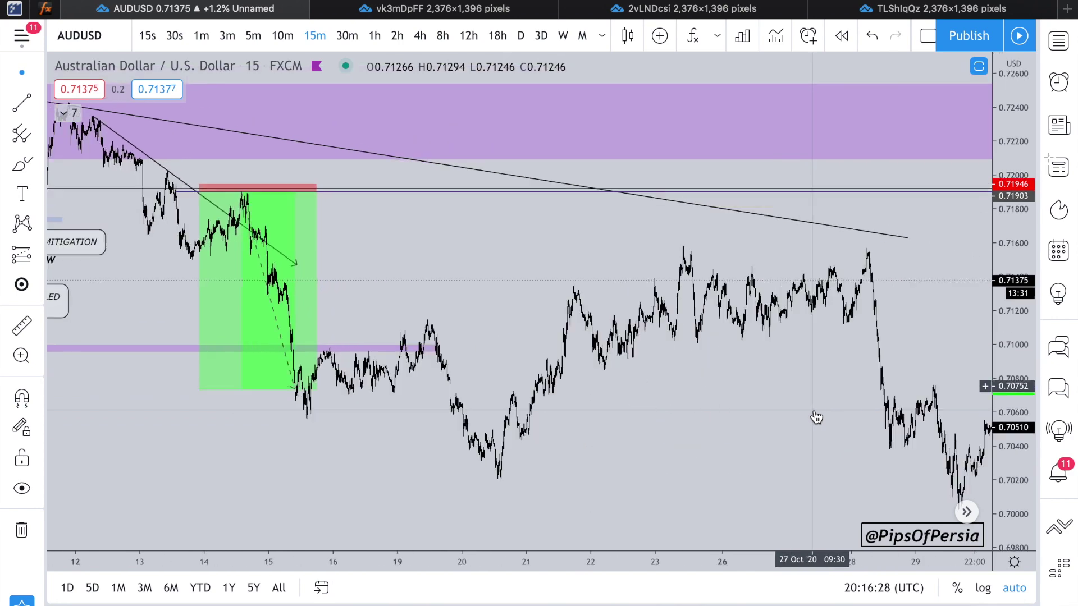
scroll(815, 417, "right", 4)
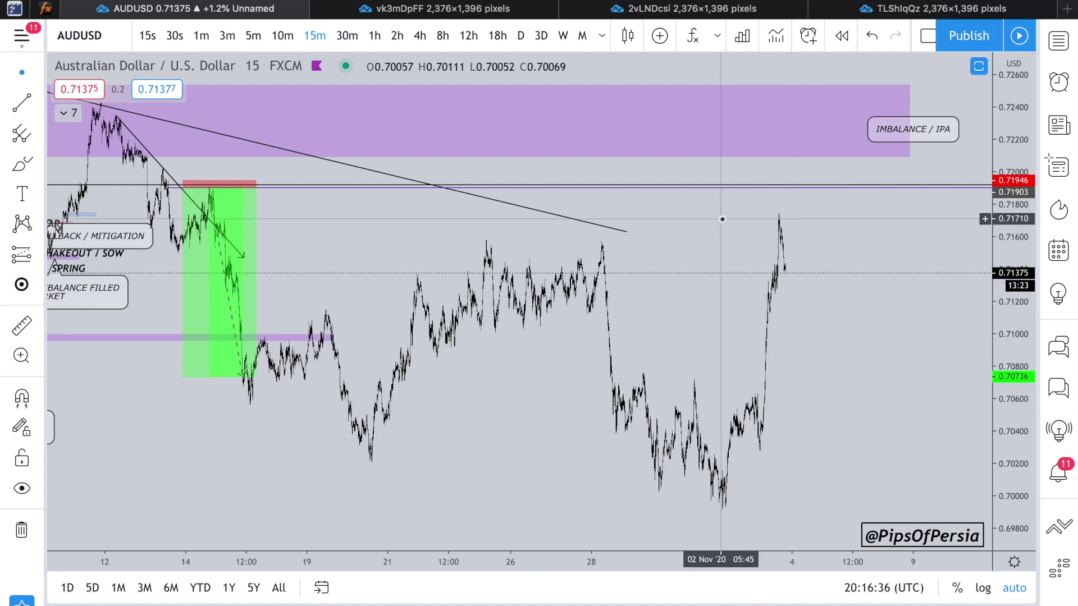
scroll(722, 219, "left", 5)
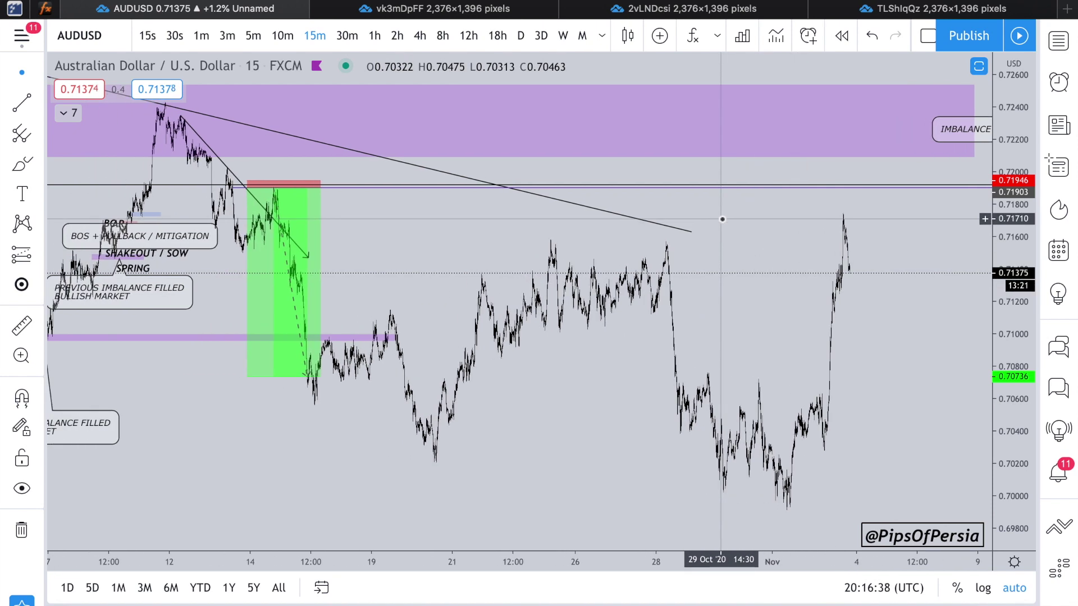
scroll(374, 277, "up", 5)
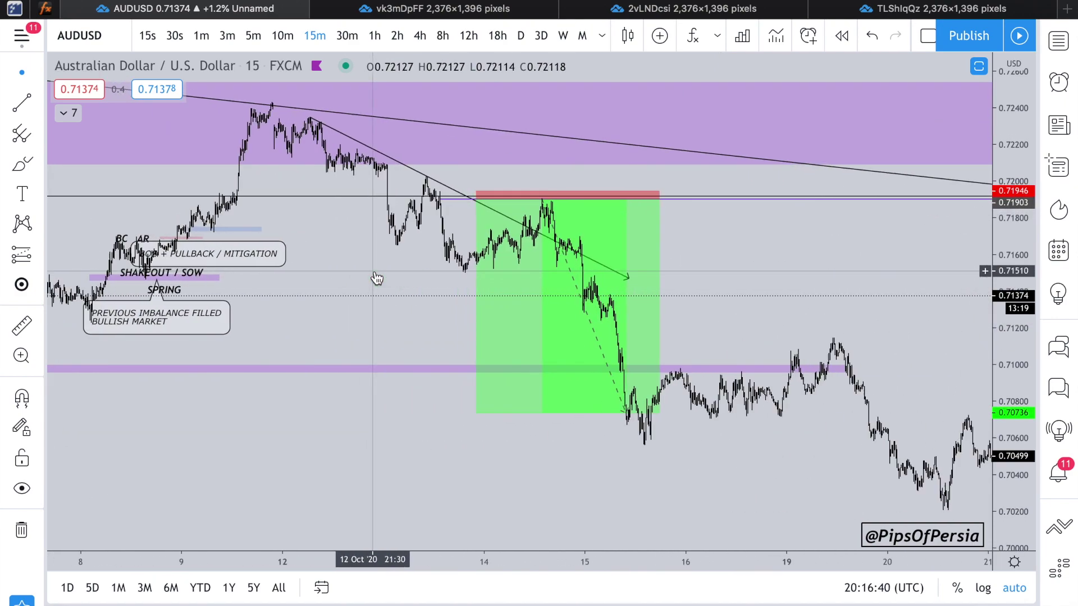
scroll(376, 279, "up", 5)
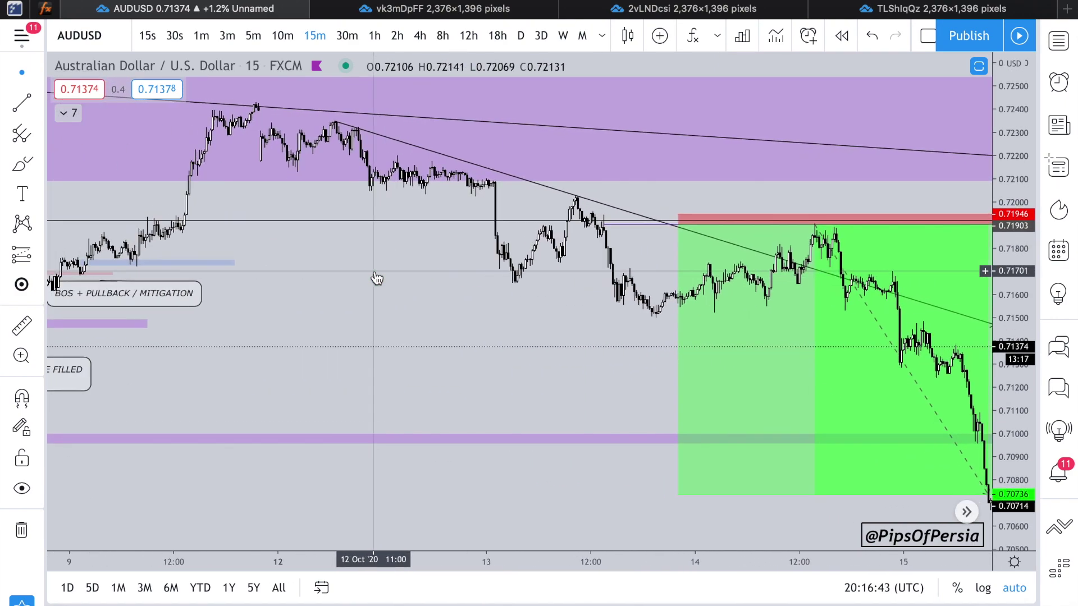
scroll(376, 279, "up", 2)
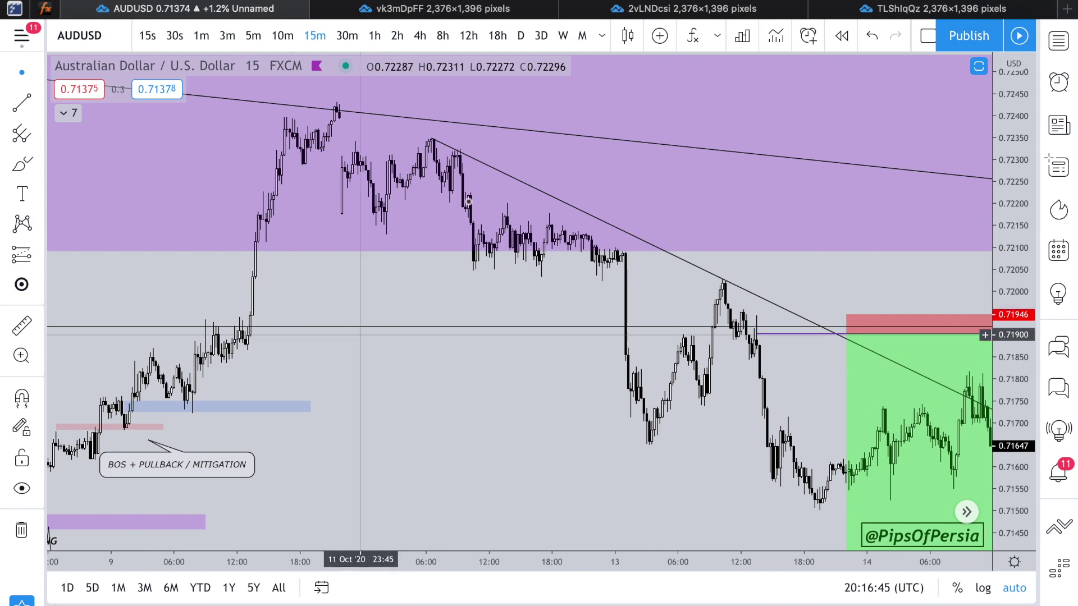
scroll(464, 137, "down", 8)
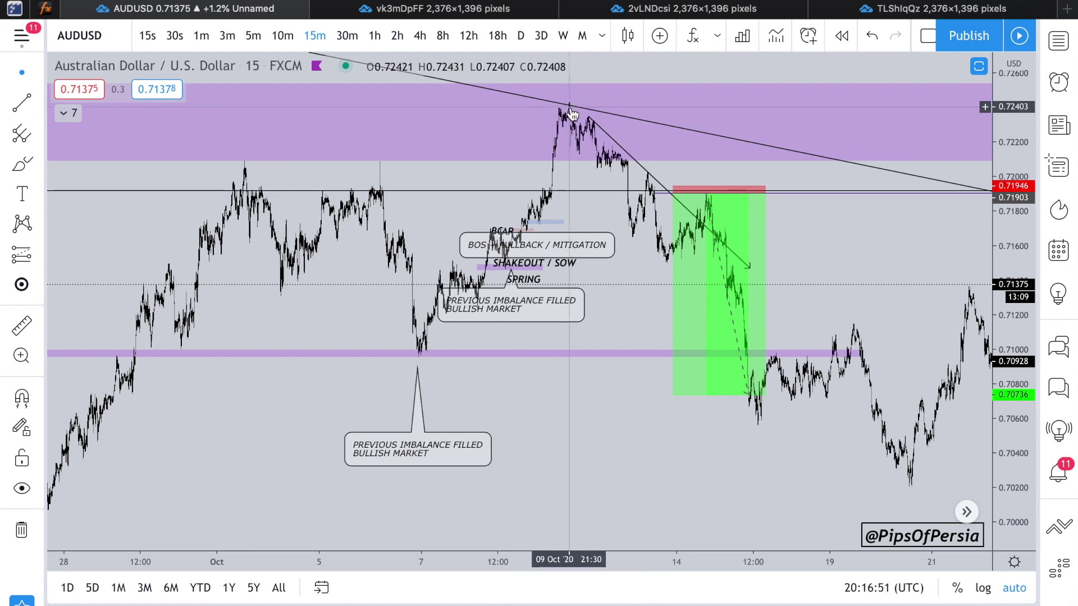
scroll(588, 201, "up", 6)
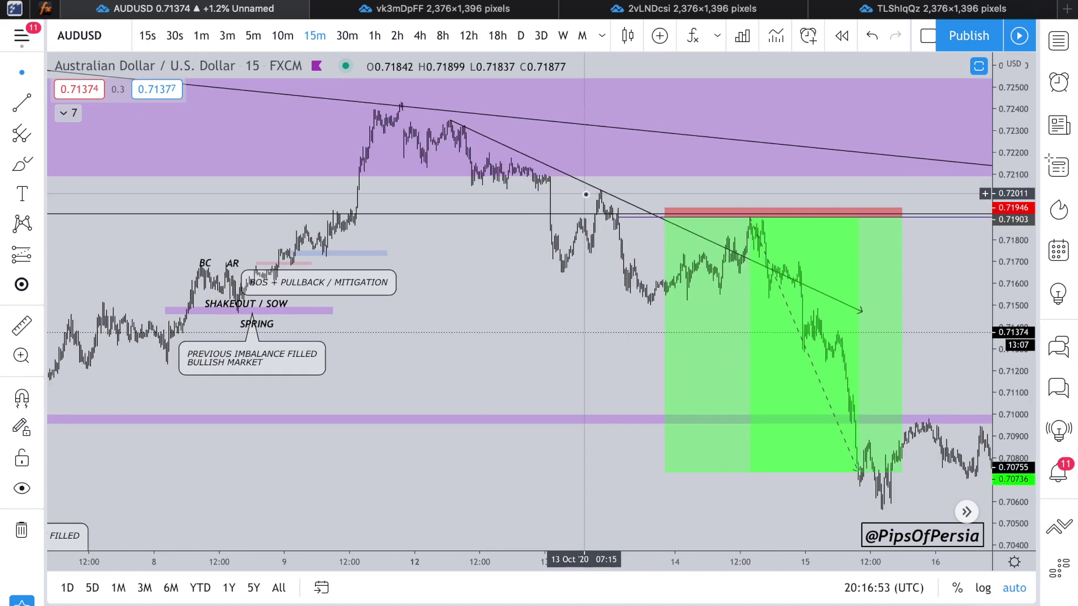
scroll(434, 128, "up", 4)
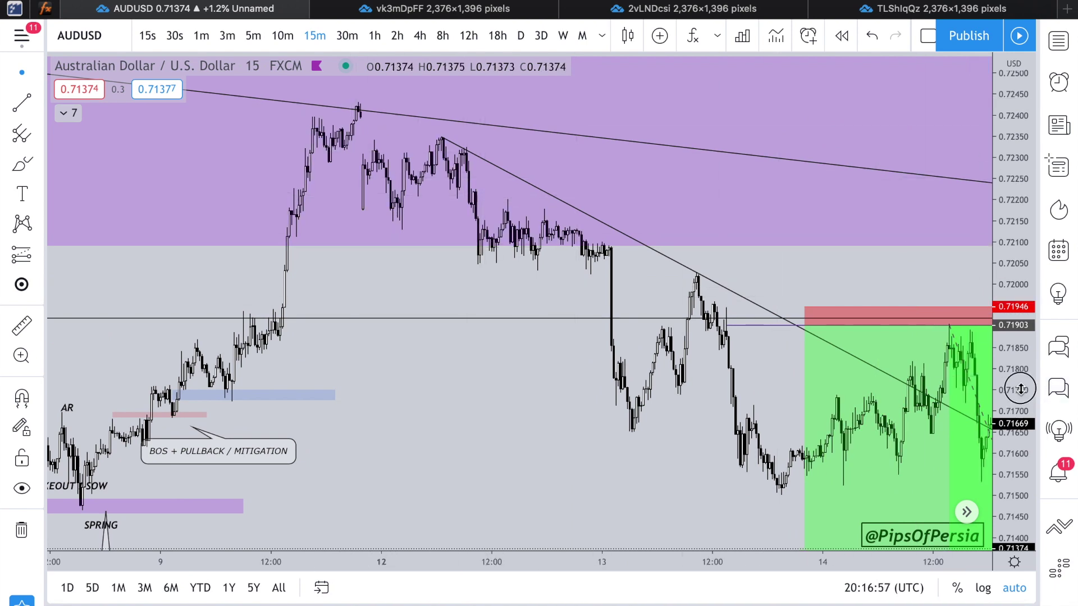
Step: Draw a rectangle around the October 12 to 13 consolidation at the purple zone's lower edge, from about 0.7220 to 0.7202
left_click_drag(1019, 389, 1019, 359)
left_click_drag(825, 257, 867, 328)
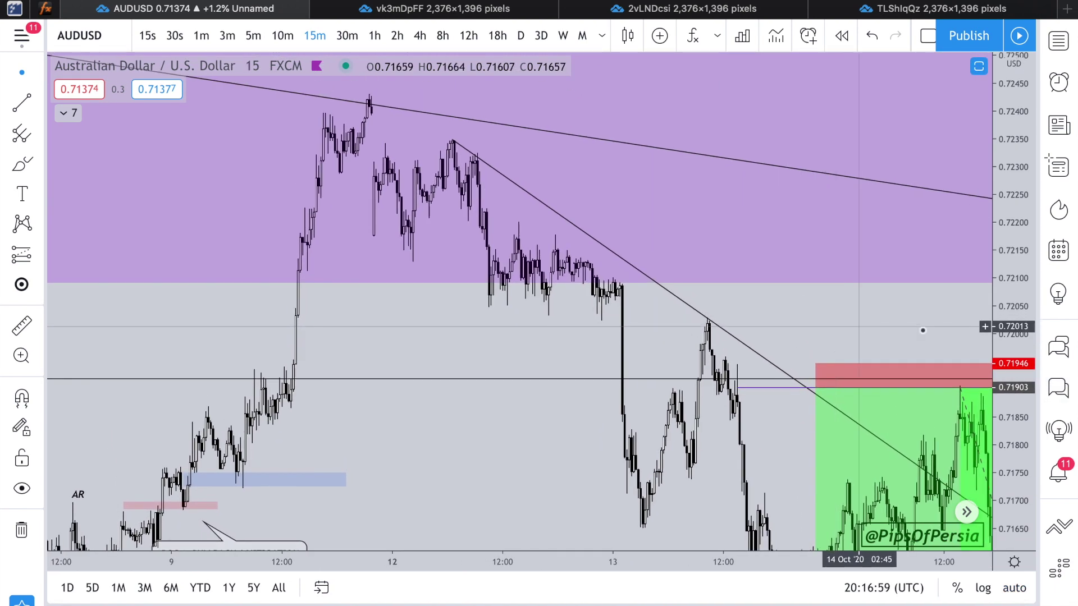
left_click_drag(997, 170, 987, 187)
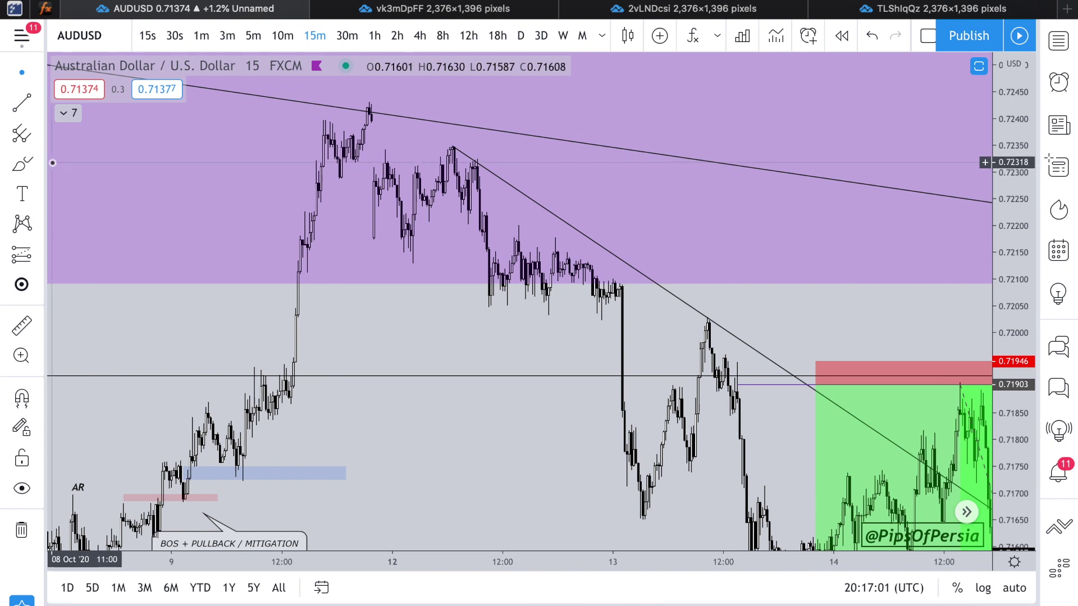
left_click(41, 166)
left_click(82, 232)
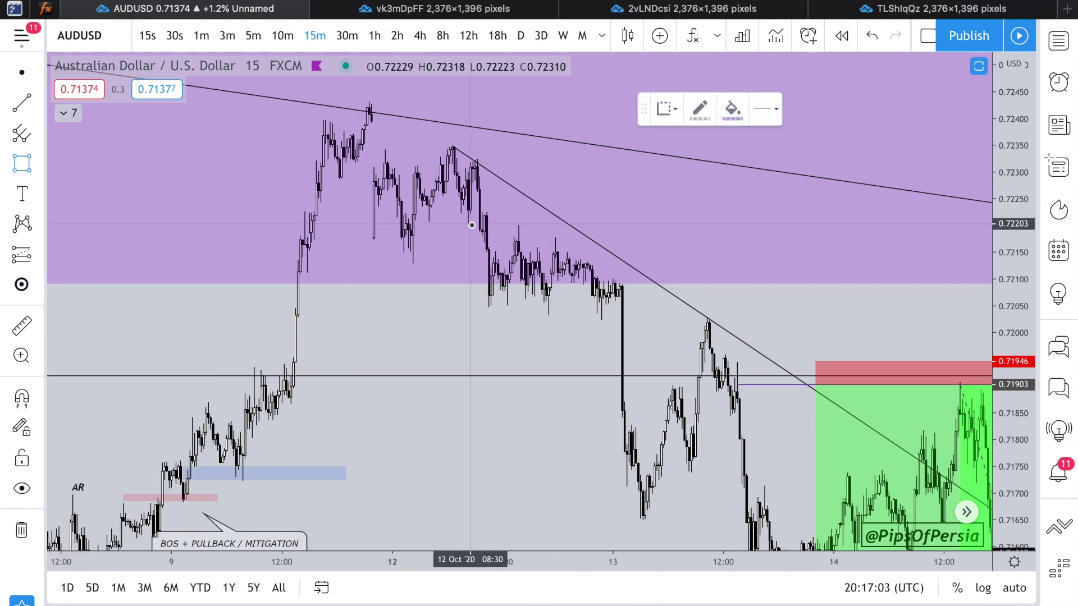
mouse_move(471, 225)
left_mouse_down()
mouse_move(724, 331)
mouse_move(744, 321)
left_mouse_up()
Step: Give the rectangle a black outline without fill, extend its right edge to October 13 23:45 and set its lower edge at 0.72024
left_click(672, 114)
left_click(681, 185)
left_click_drag(742, 274, 832, 273)
left_click(517, 348)
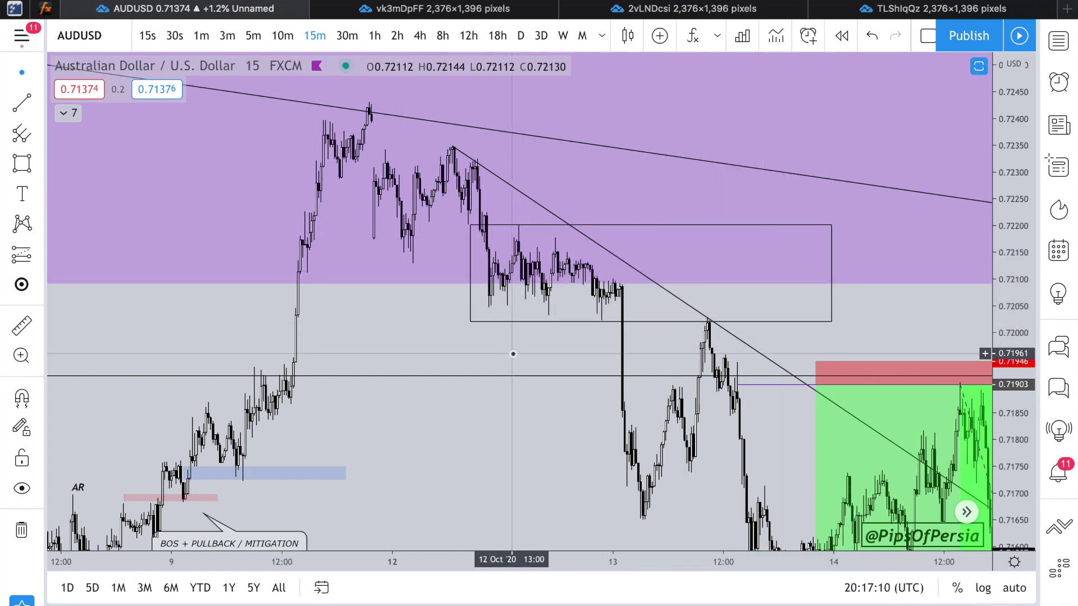
scroll(560, 313, "up", 4)
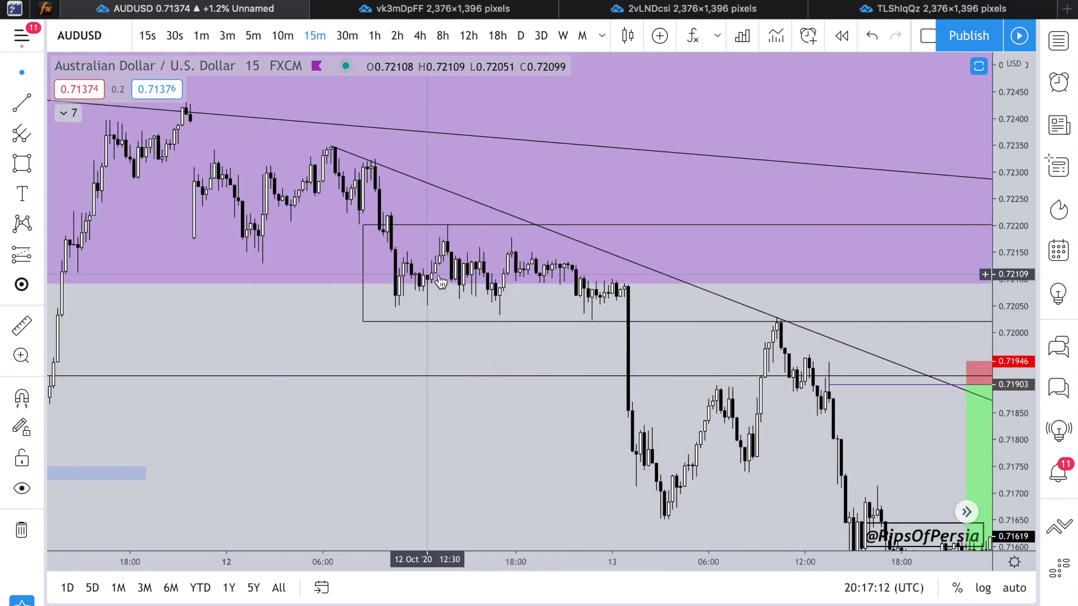
left_click(365, 320)
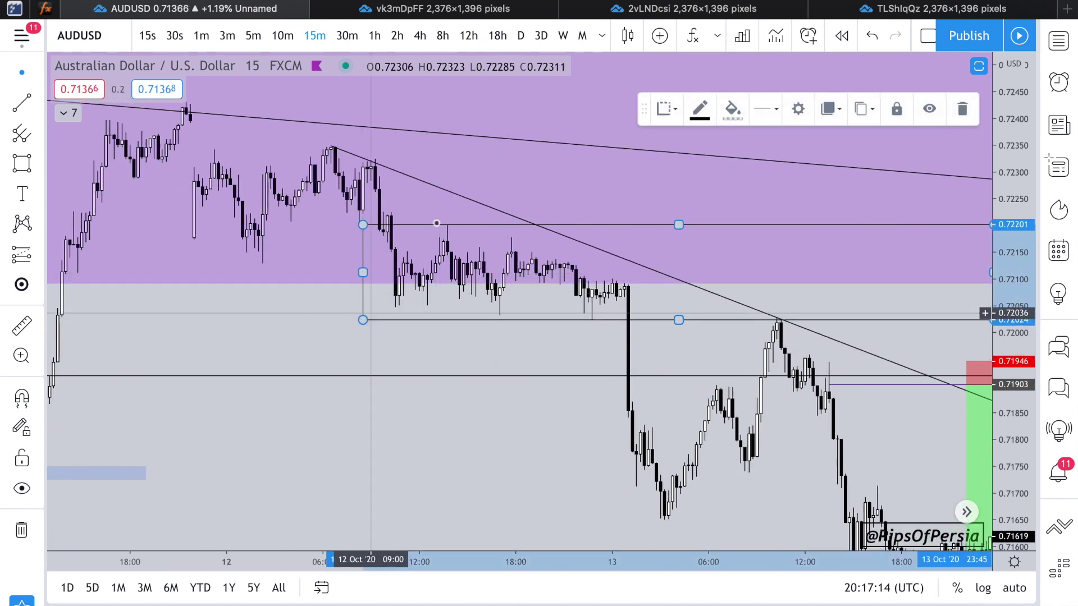
Step: Set the chart to 1h and show the boxed October 12 to 13 consolidation with the drop below it
scroll(496, 358, "down", 3)
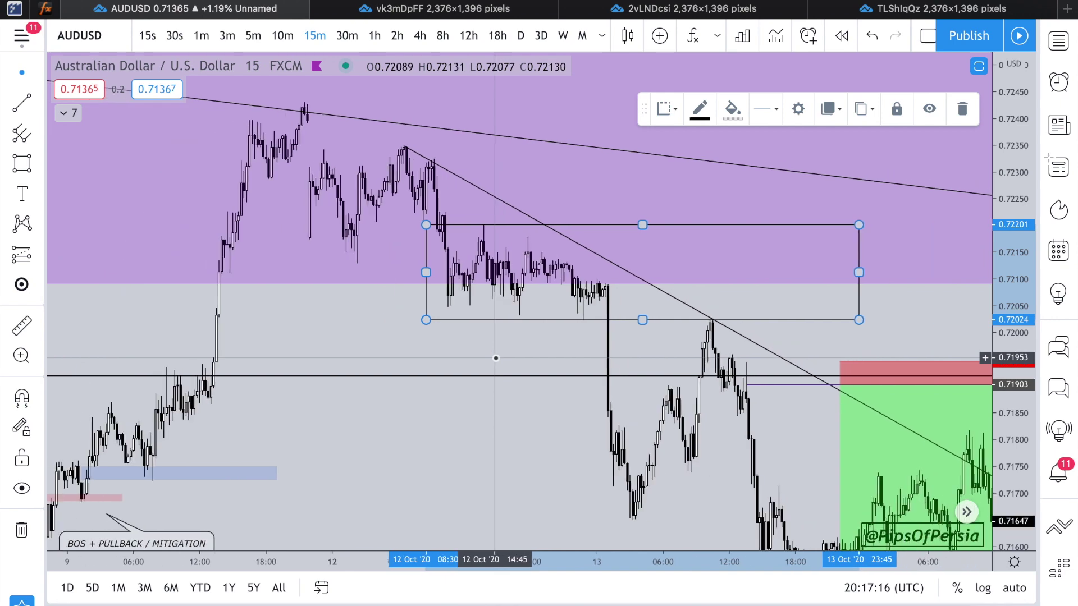
scroll(496, 358, "down", 3)
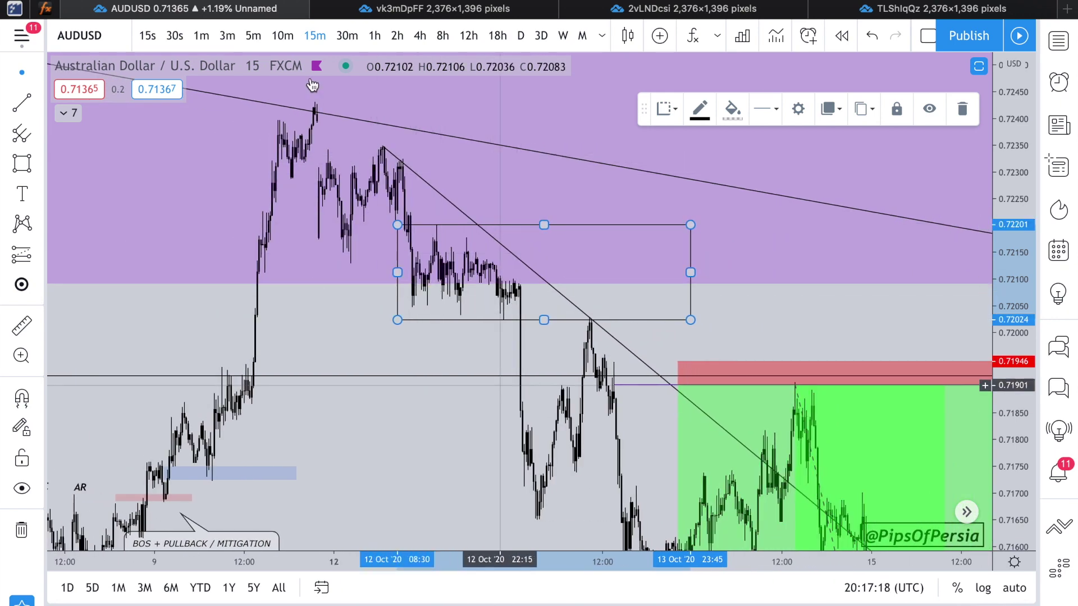
left_click(374, 35)
scroll(574, 181, "down", 5)
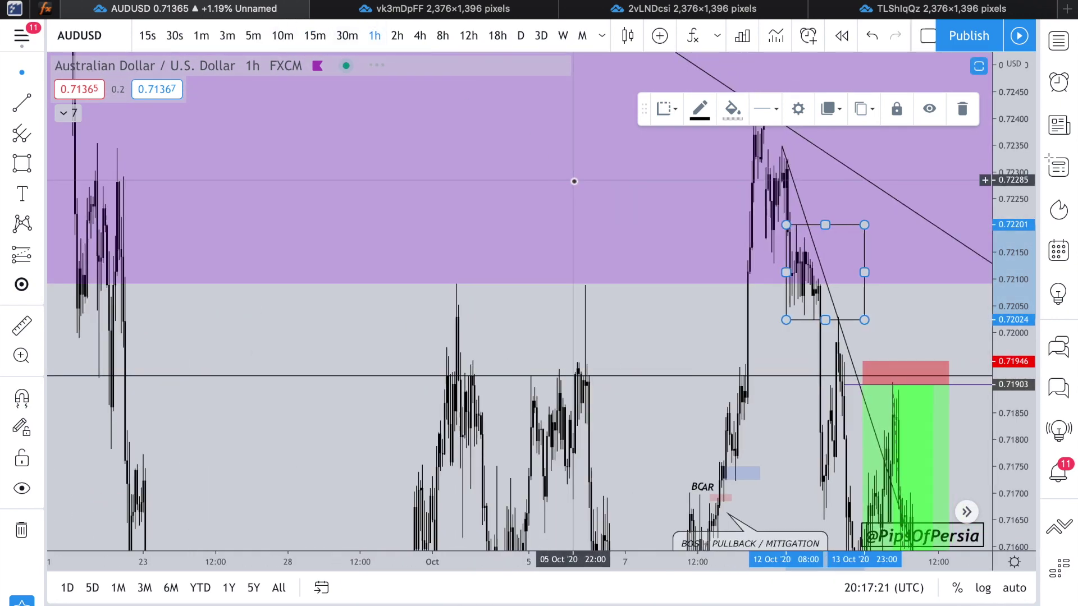
scroll(573, 181, "up", 1)
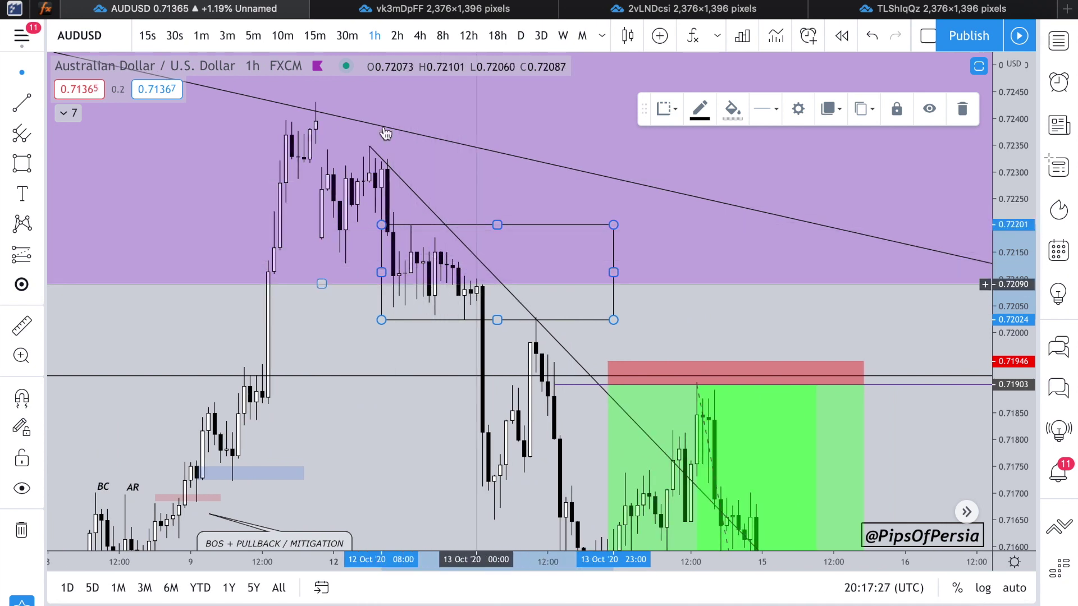
Step: Set the chart back to 15m and examine the box, the October 13 retest of its lower edge and the short position
left_click(315, 36)
scroll(506, 220, "down", 3)
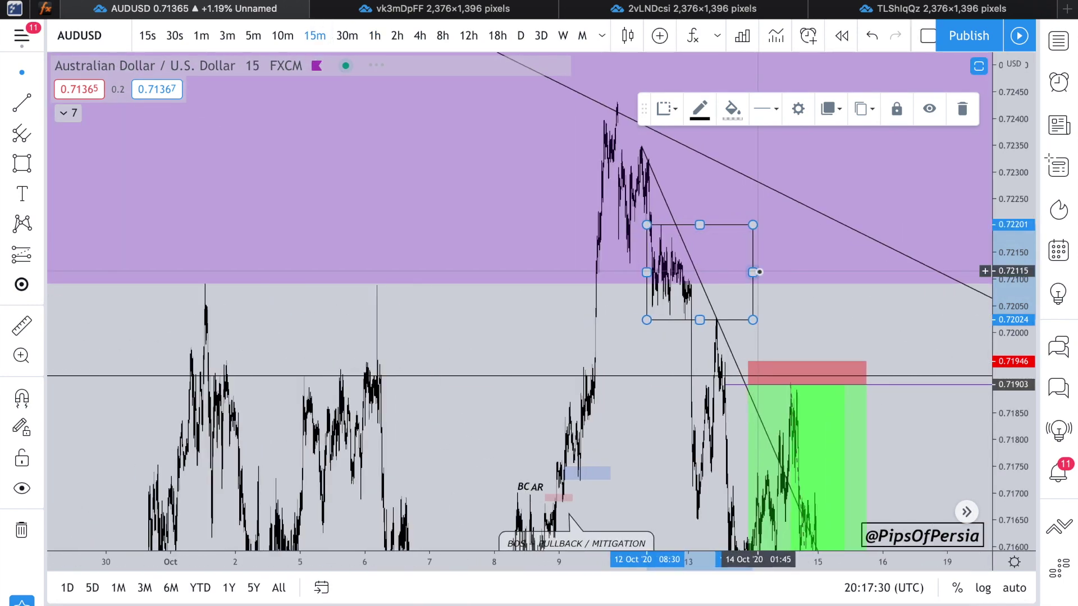
scroll(759, 272, "up", 3)
scroll(759, 272, "up", 5)
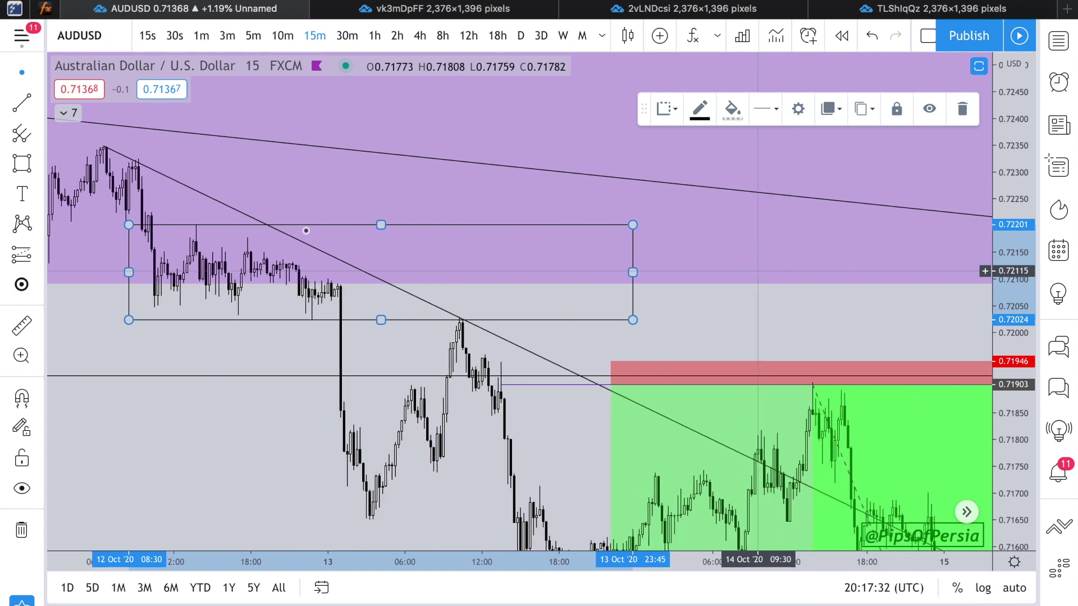
scroll(206, 287, "down", 3)
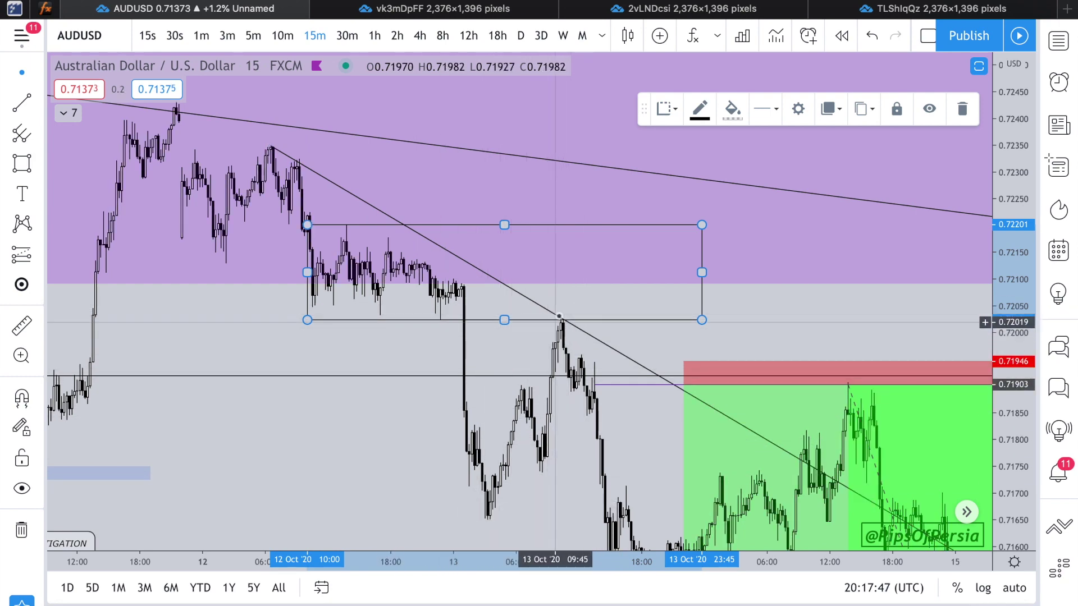
scroll(570, 342, "down", 5)
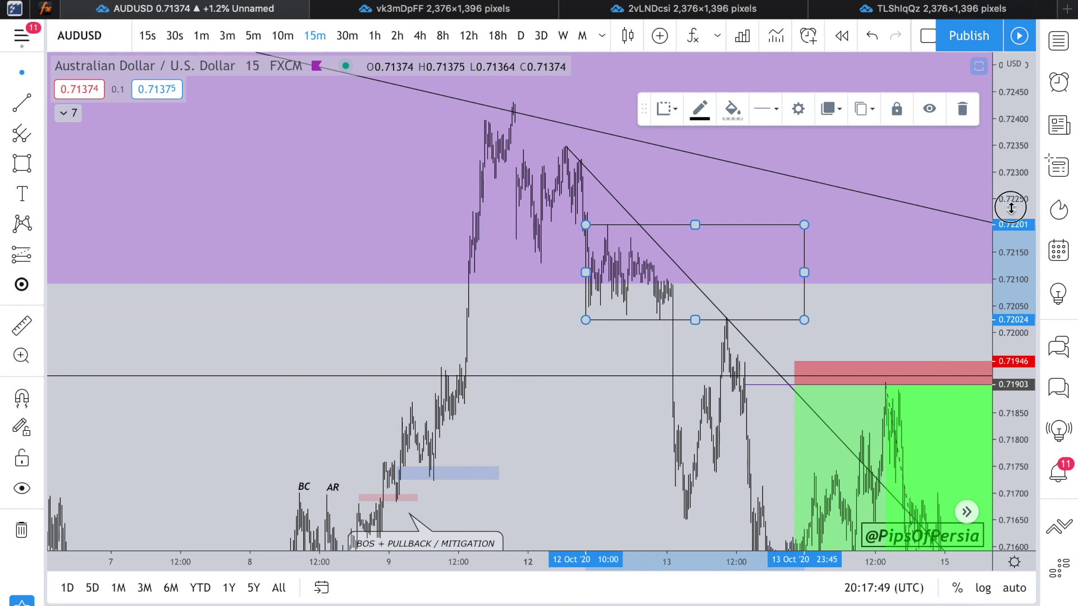
scroll(968, 229, "up", 3)
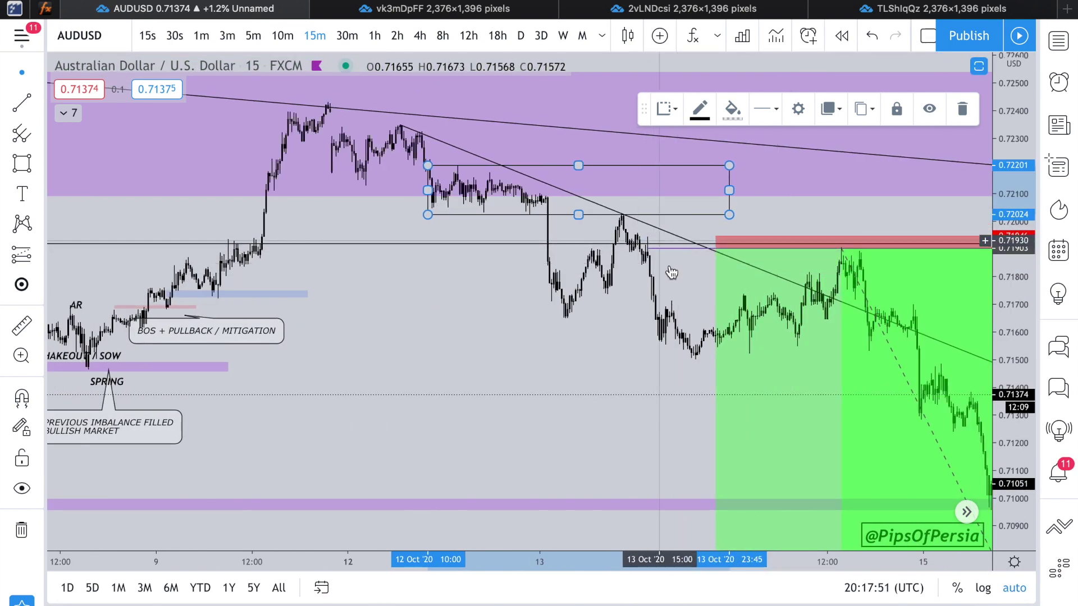
left_click(573, 316)
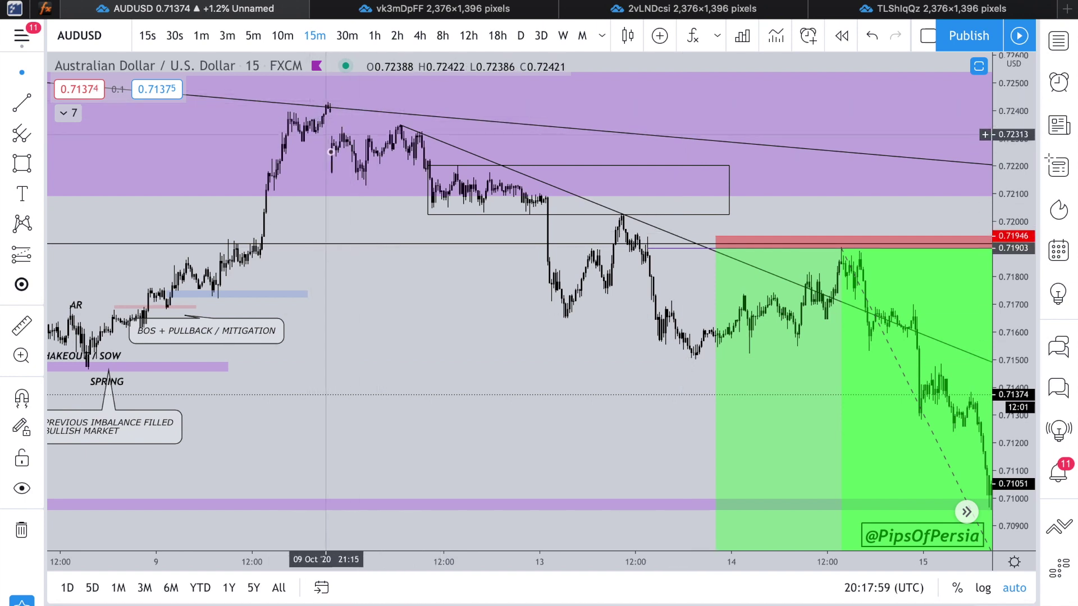
Step: Mark the boxed consolidation and the drop below it with red brush strokes, undoing the strokes
left_click(38, 164)
left_click(84, 163)
scroll(399, 177, "up", 3)
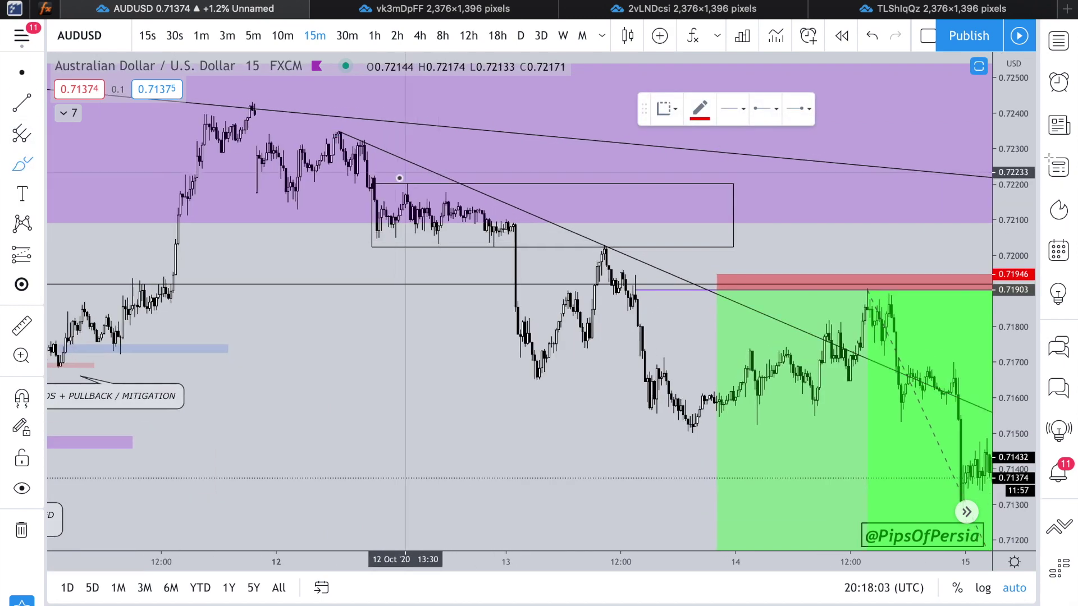
left_click_drag(375, 184, 492, 176)
mouse_move(385, 242)
left_mouse_down()
mouse_move(549, 236)
mouse_move(512, 264)
mouse_move(608, 308)
mouse_move(606, 247)
left_mouse_up()
left_click(871, 36)
mouse_move(476, 243)
left_mouse_down()
mouse_move(664, 243)
mouse_move(680, 425)
left_mouse_up()
left_click(870, 37)
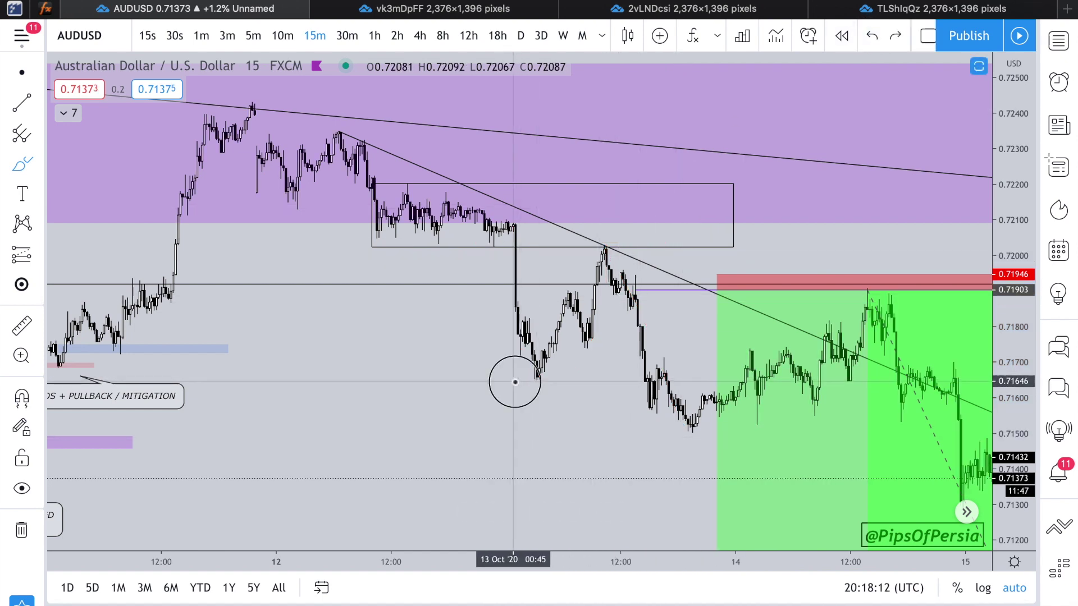
Step: Underline the first October 13 low and curve under the following lower low with red brush strokes, undoing both
left_click_drag(515, 381, 696, 382)
left_click_drag(641, 417, 728, 415)
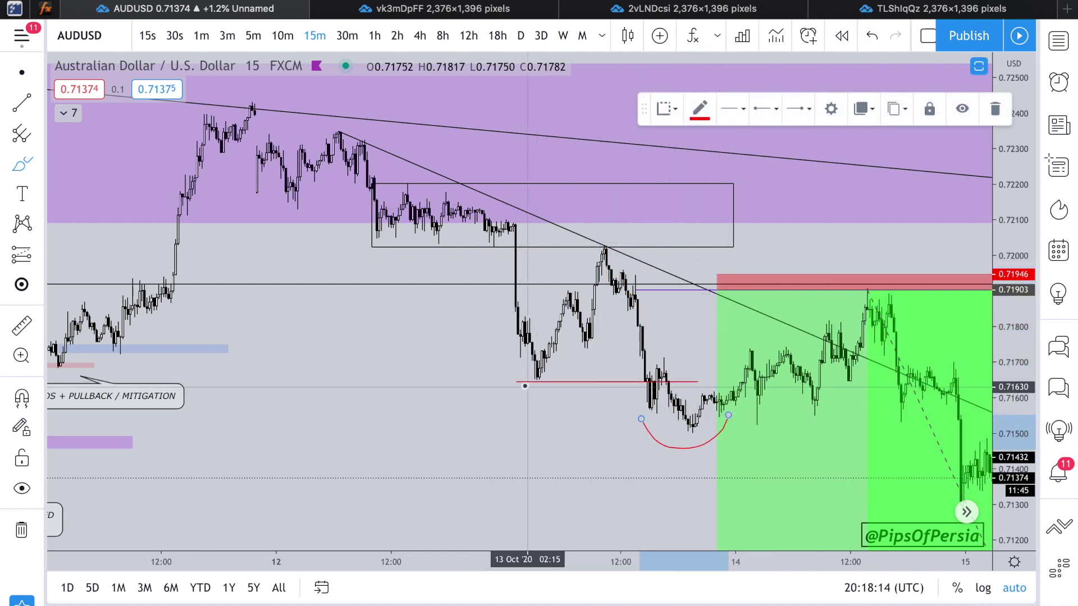
left_click(873, 37)
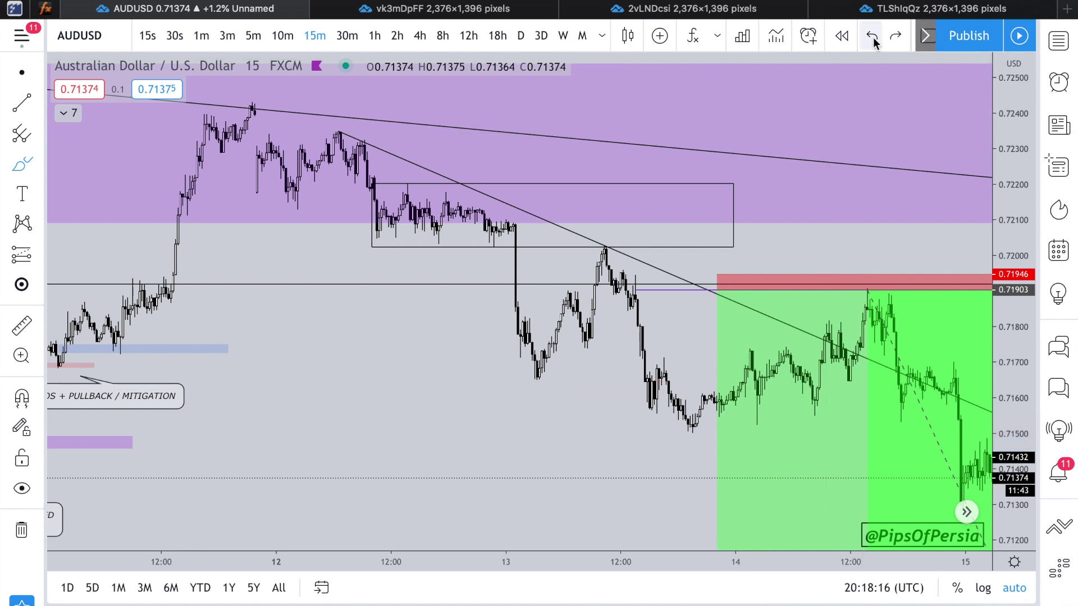
Step: Delete the black rectangle around the October 12 to 13 consolidation
left_click_drag(774, 249, 537, 140)
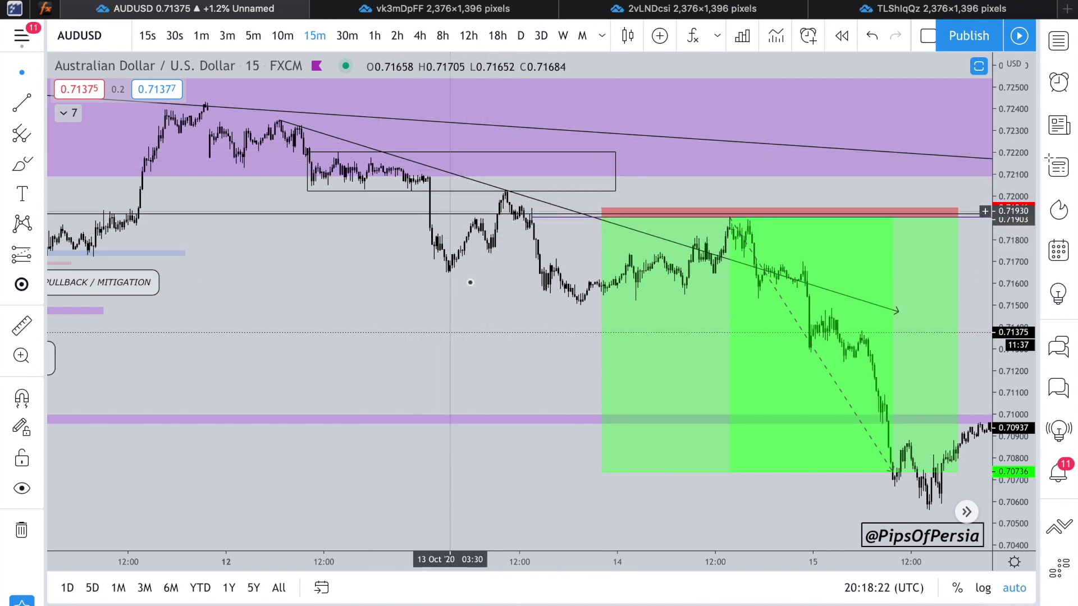
scroll(536, 164, "up", 2)
left_click(528, 153)
key("Delete")
scroll(484, 280, "down", 2)
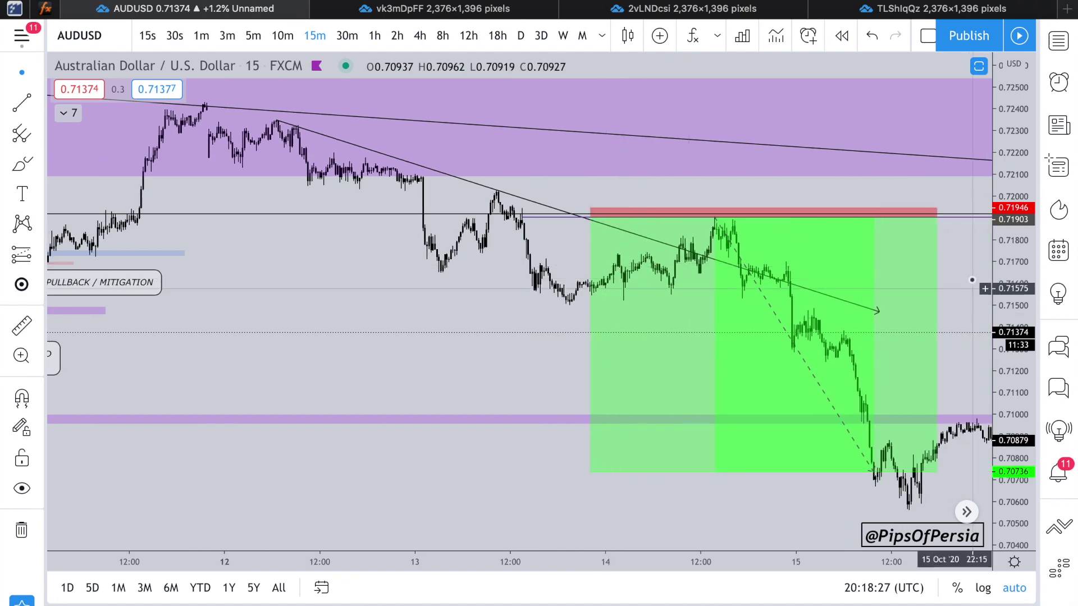
Step: Enlarge the October 12 to 15 price action and inspect the short position's entry and stop area
mouse_move(999, 292)
left_mouse_down()
mouse_move(991, 242)
mouse_move(968, 220)
mouse_move(957, 344)
left_mouse_up()
left_click(758, 321)
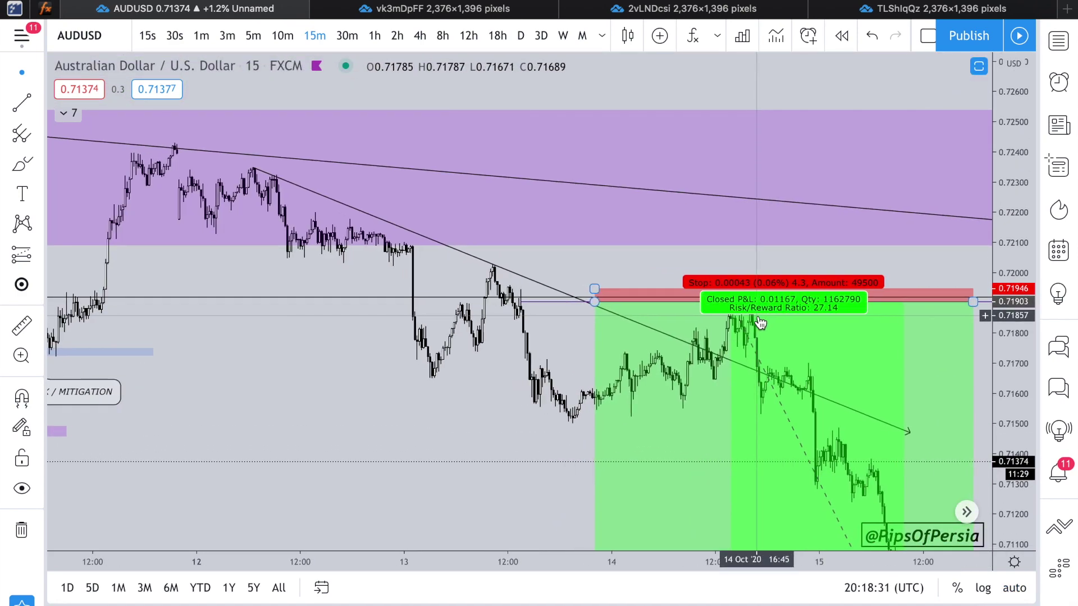
scroll(741, 313, "up", 2)
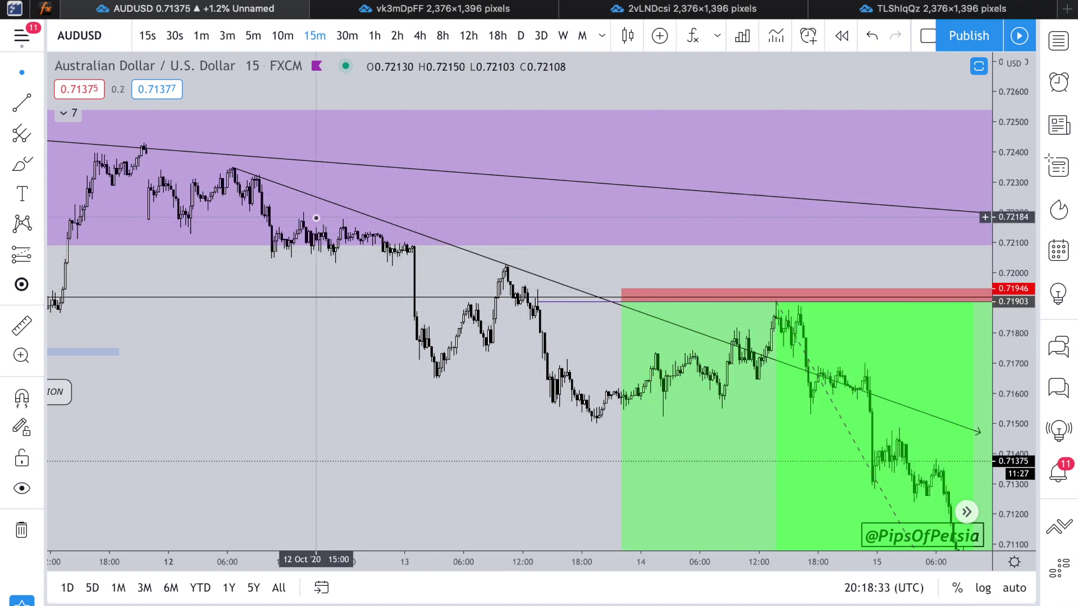
Step: Recolor the descending trend arrow across the October 12 to 15 highs red
left_click(463, 248)
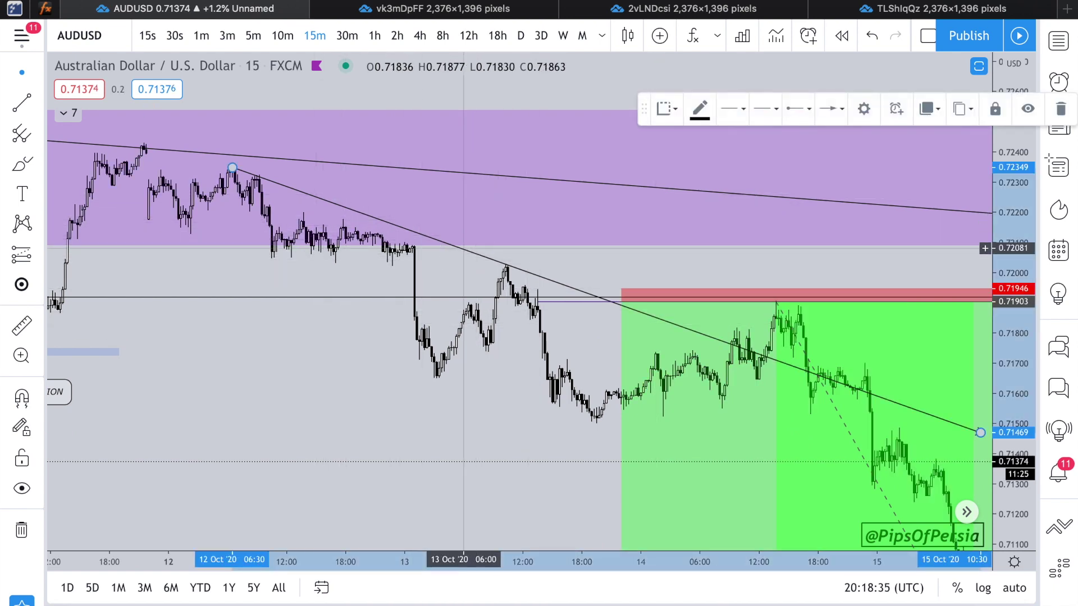
left_click(696, 115)
left_click(710, 164)
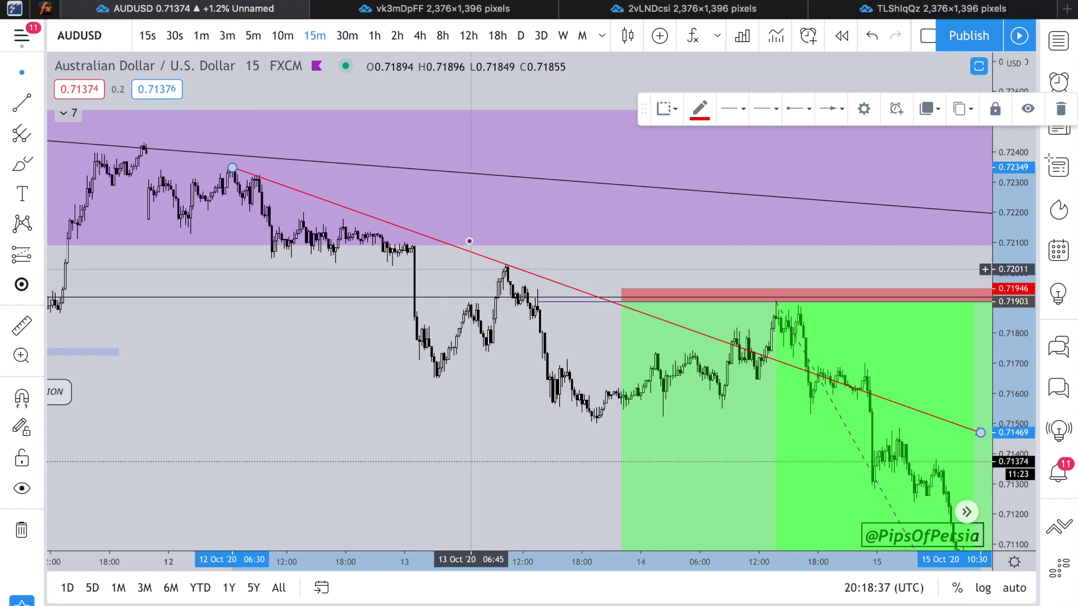
Step: Reposition the red trend arrow to run from the October 12 09:15 high at 0.72329 to October 15 13:30 at 0.71403
left_click_drag(232, 168, 145, 144)
left_click_drag(982, 431, 942, 379)
left_click_drag(81, 138, 200, 166)
left_click_drag(941, 378, 946, 445)
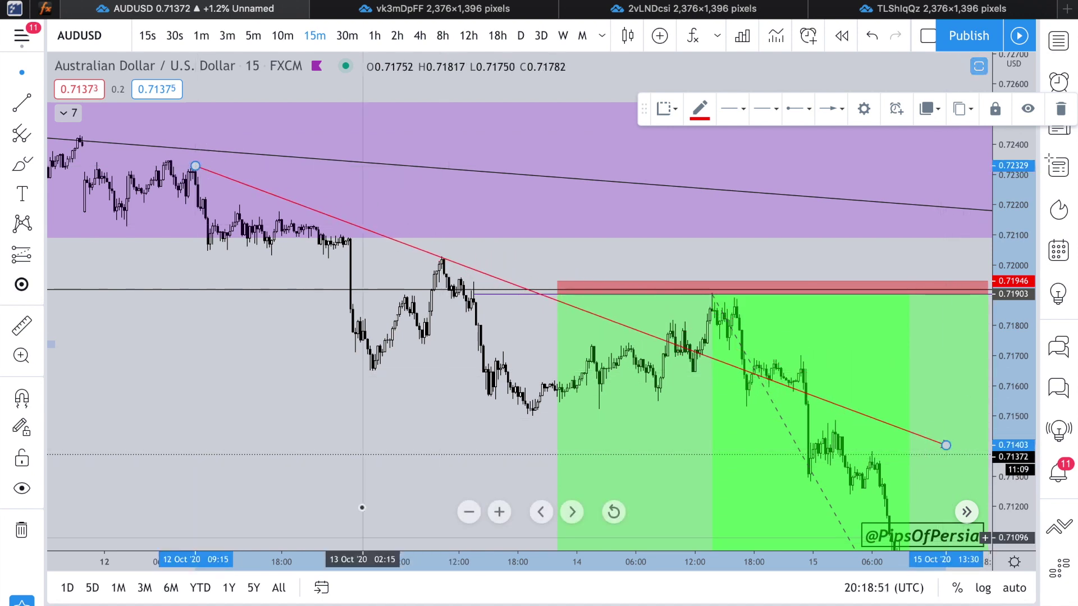
left_click(389, 498)
scroll(391, 497, "down", 1)
scroll(390, 496, "down", 2)
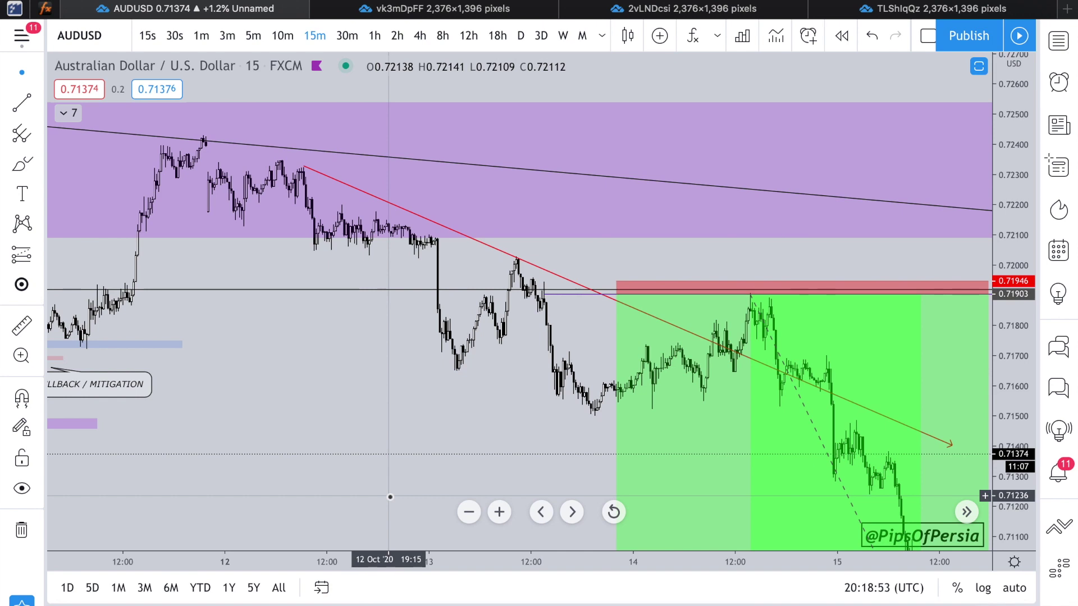
Step: Circle the area around the short position's stop zone on October 14 with a red brush stroke, undoing it
left_click(22, 164)
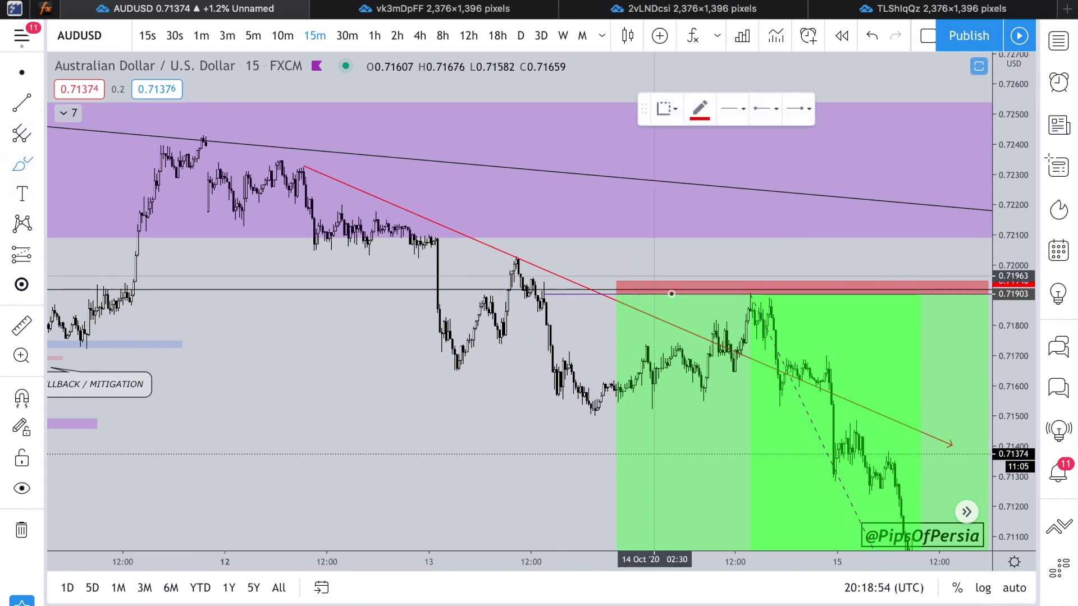
mouse_move(663, 246)
left_mouse_down()
mouse_move(729, 313)
mouse_move(678, 319)
left_mouse_up()
left_click_drag(650, 284, 743, 324)
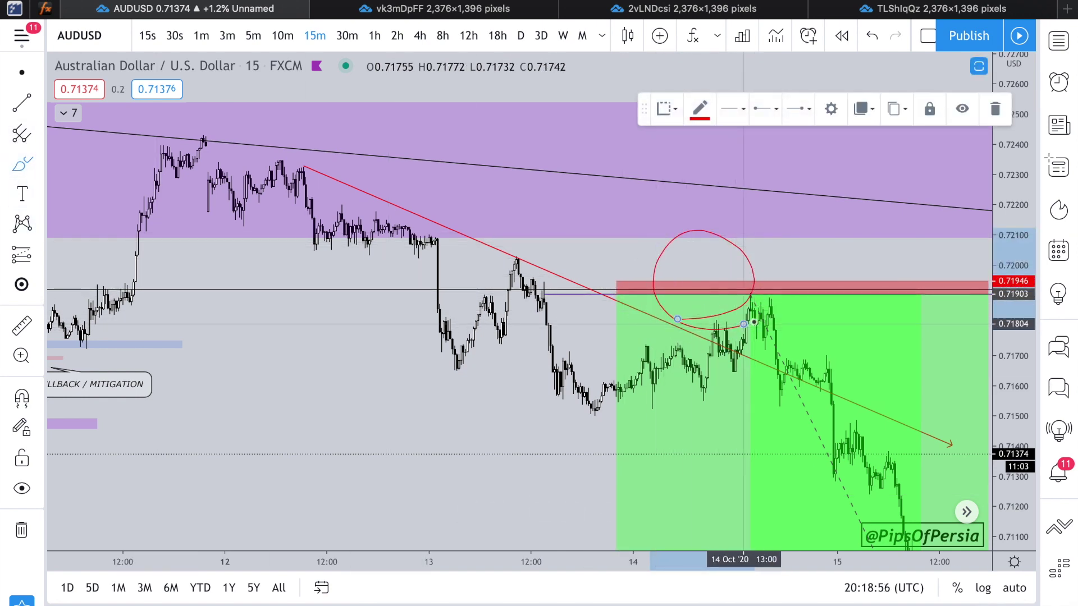
left_click(871, 35)
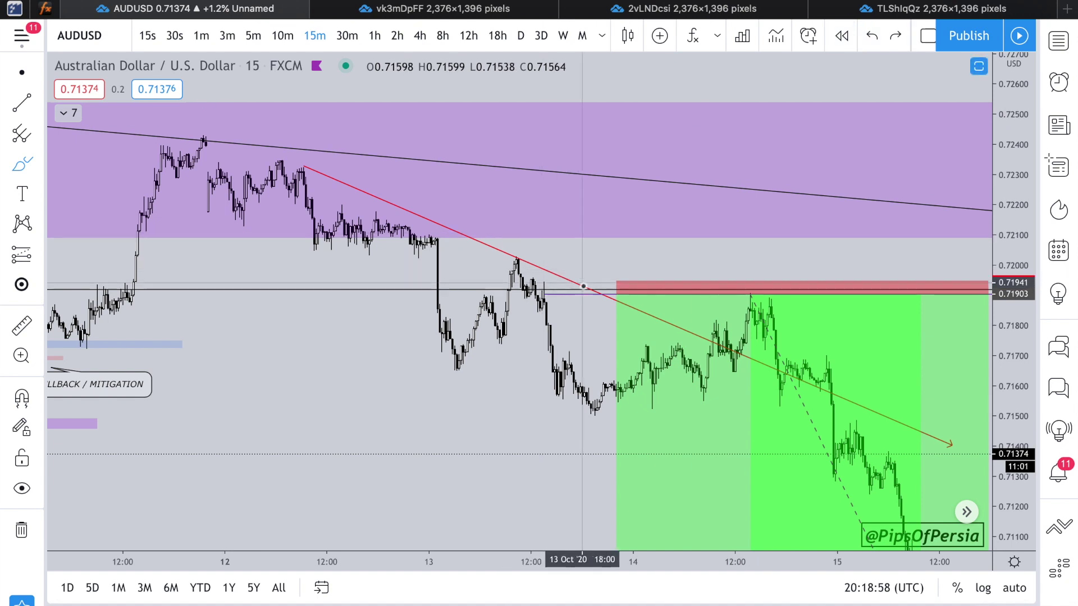
Step: Mark the October 14 highs below the entry line and a projected drop with red brush strokes, undoing the strokes
left_click(634, 303)
left_click_drag(720, 336, 766, 339)
left_click_drag(668, 303, 743, 299)
left_click_drag(717, 344, 772, 482)
left_click_drag(722, 444, 771, 482)
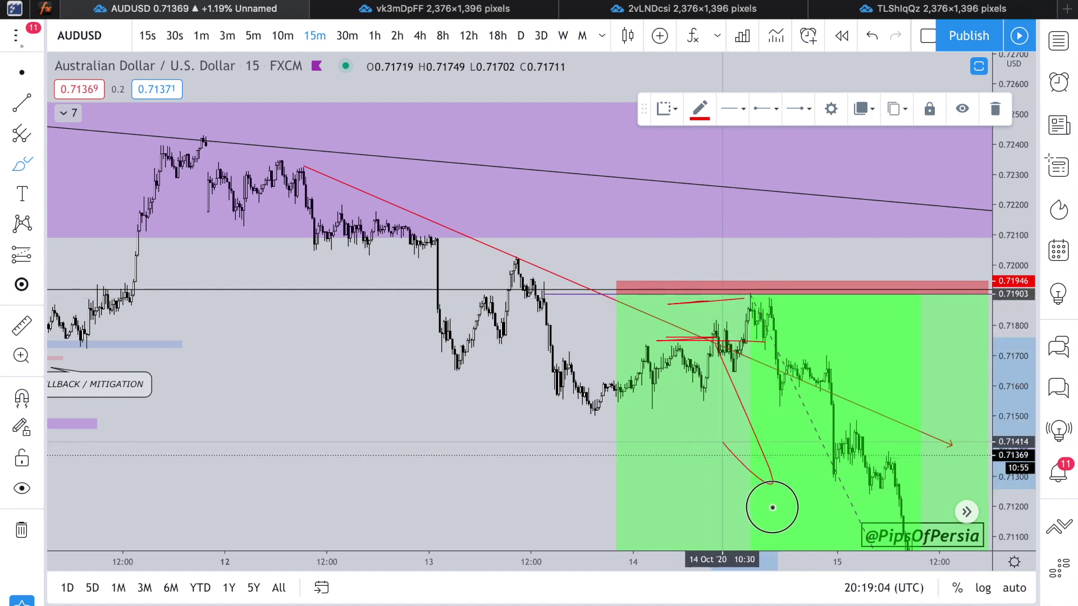
left_click(877, 36)
left_click(878, 36)
left_click(879, 37)
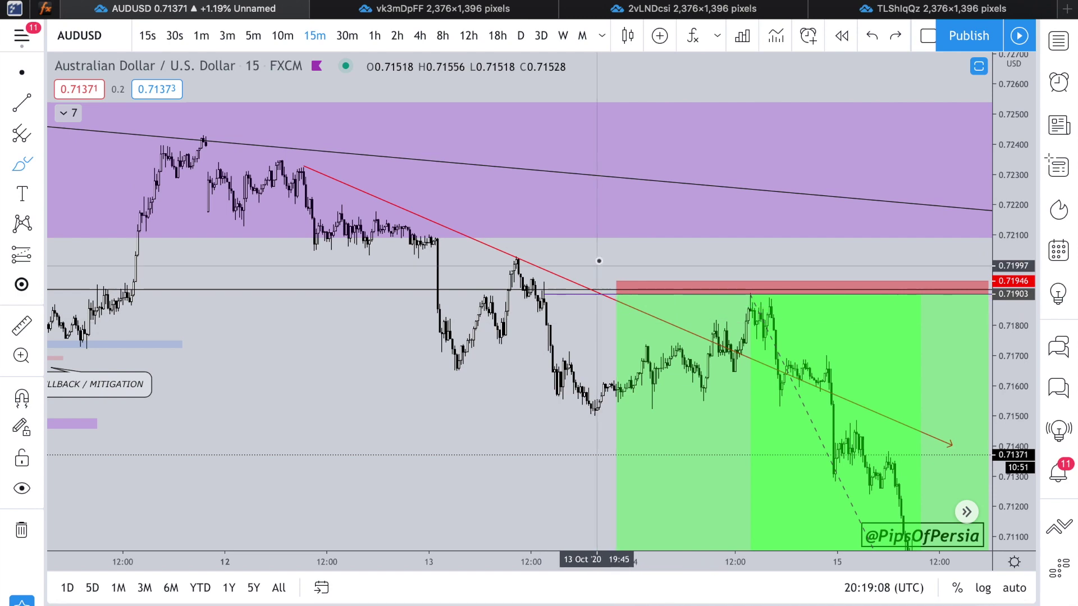
key("Escape")
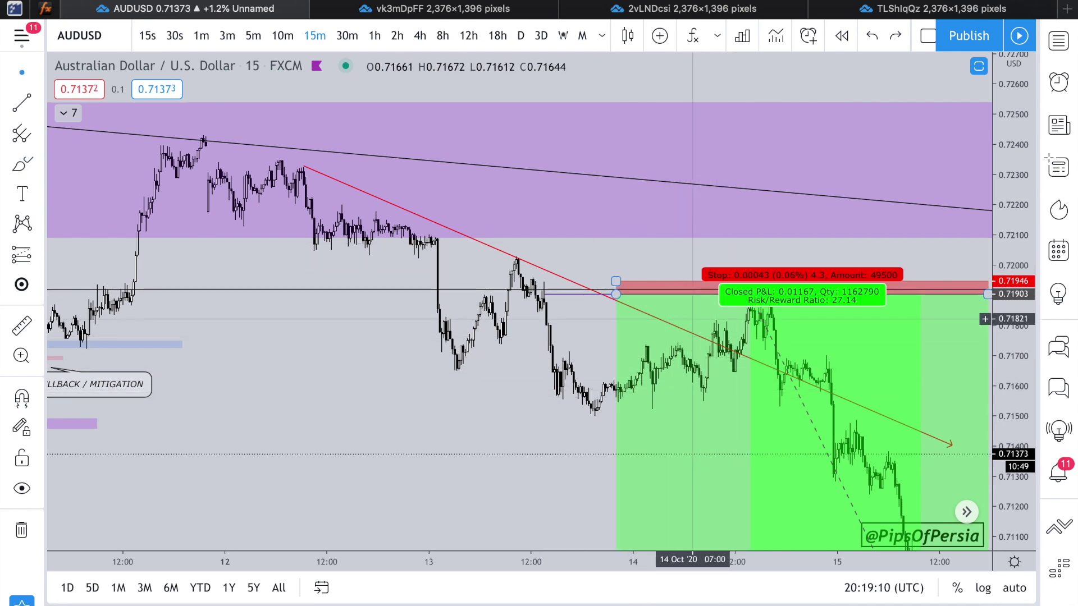
Step: Examine the October decline and the full short position on the 1-hour and 15-minute timeframes with an auto-fitted price scale
left_click(371, 35)
scroll(620, 136, "up", 5)
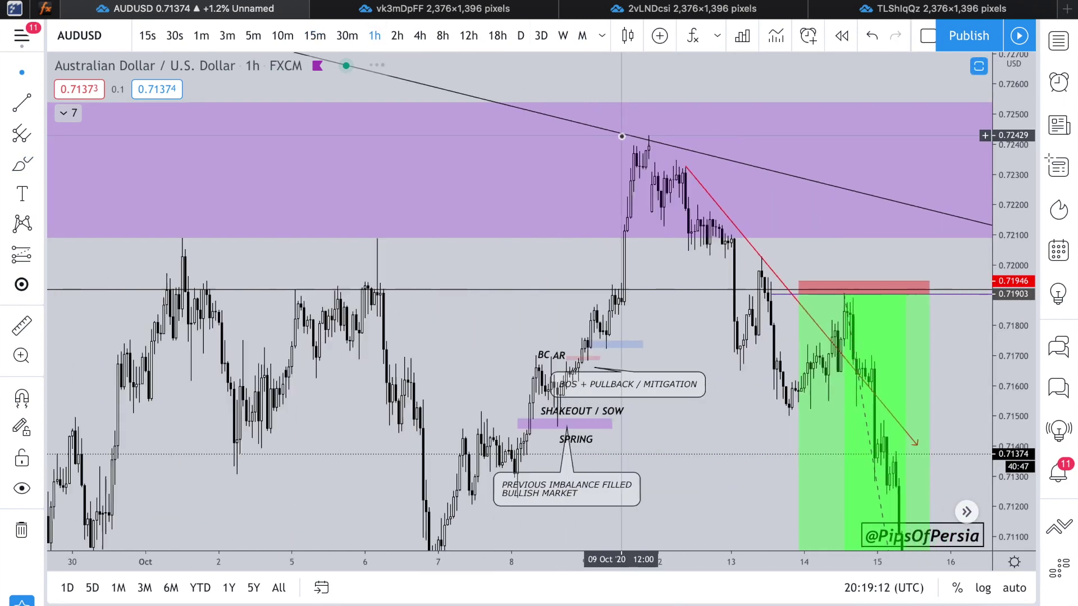
left_click(315, 35)
scroll(637, 331, "left", 10)
scroll(638, 330, "left", 10)
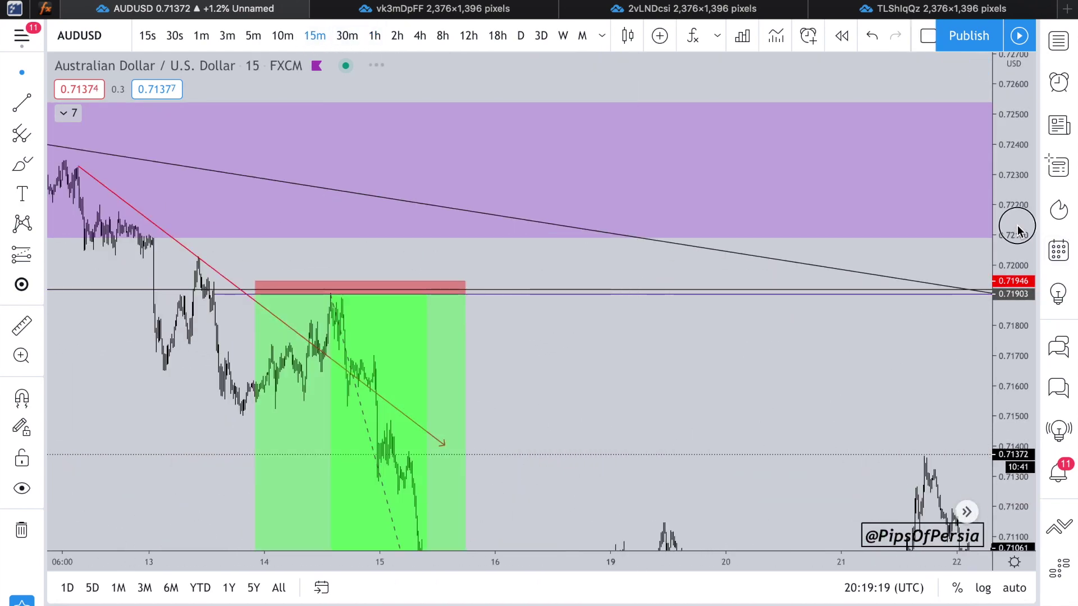
double_click(1017, 231)
scroll(598, 351, "left", 10)
scroll(598, 352, "up", 5)
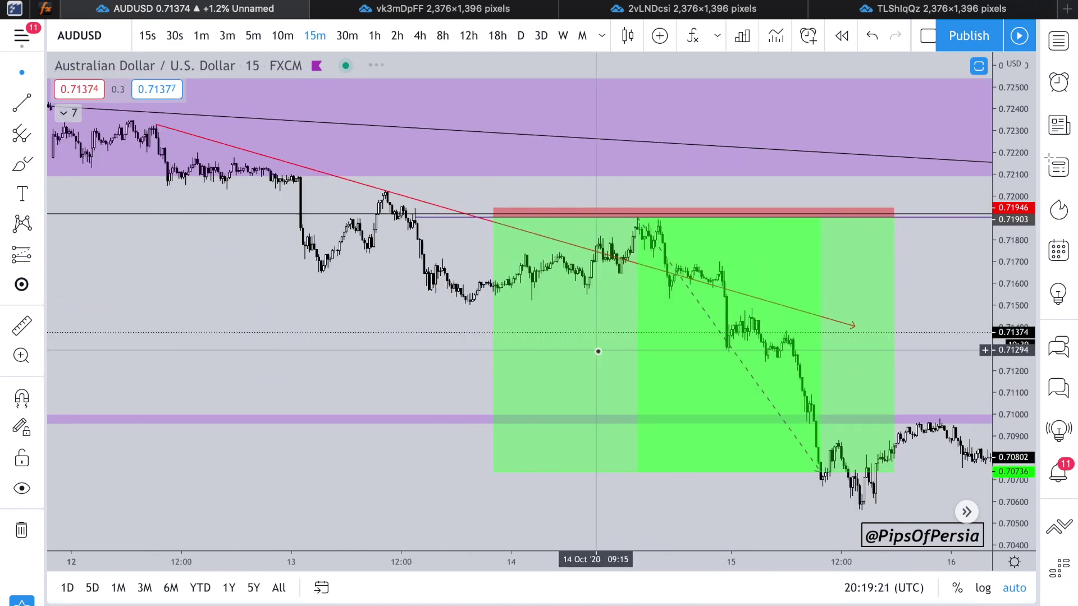
scroll(598, 351, "up", 5)
Step: Start bar replay from the evening of October 14 and compare the October 13 pullback on the 5-minute and 10-minute timeframes
left_click(842, 32)
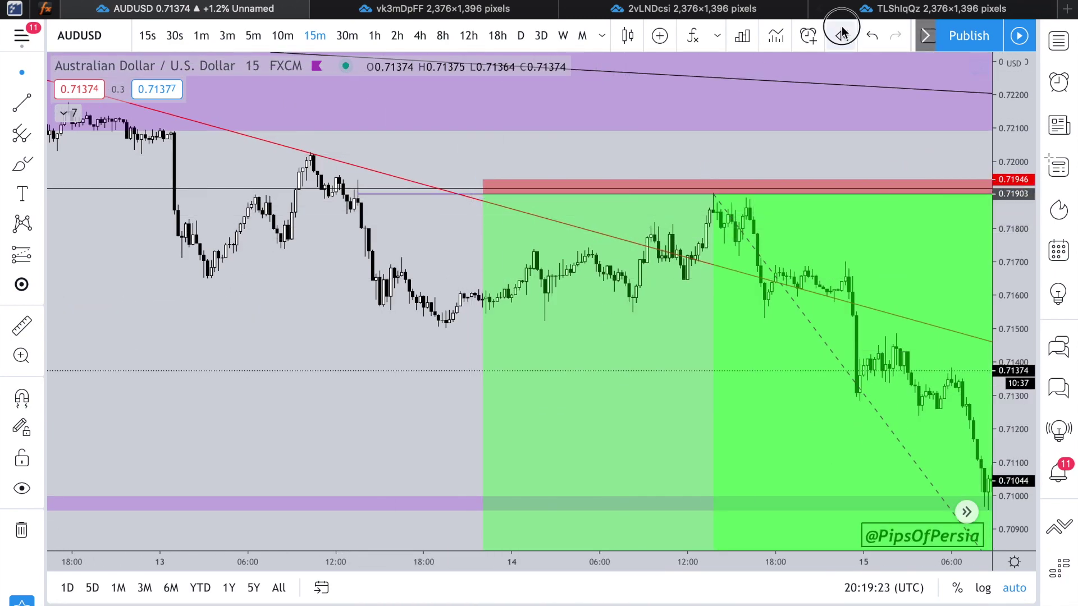
left_click(788, 142)
left_click(283, 35)
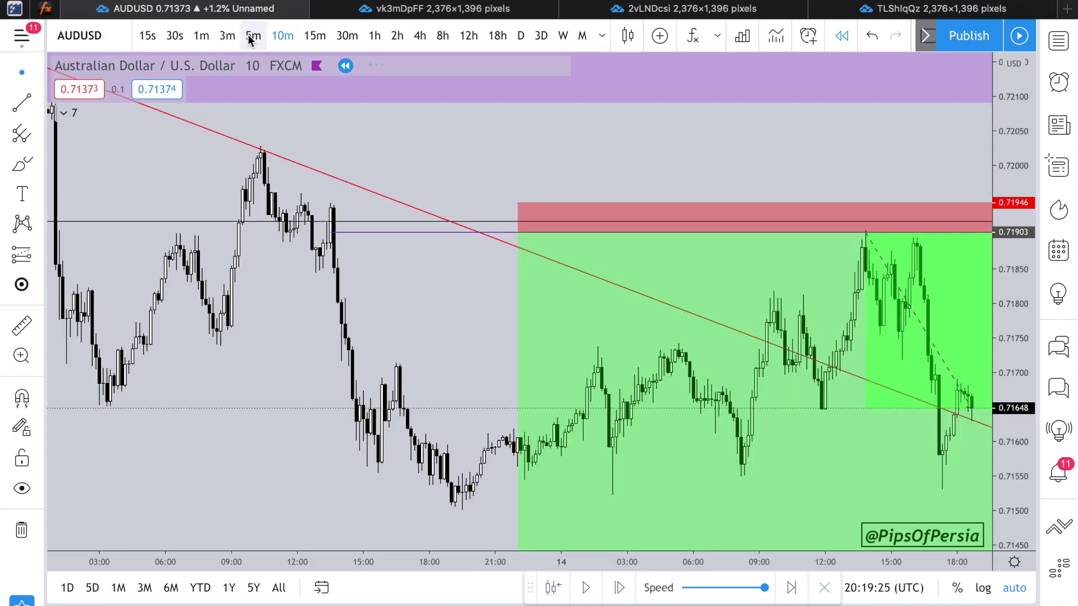
left_click(253, 36)
scroll(355, 224, "up", 5)
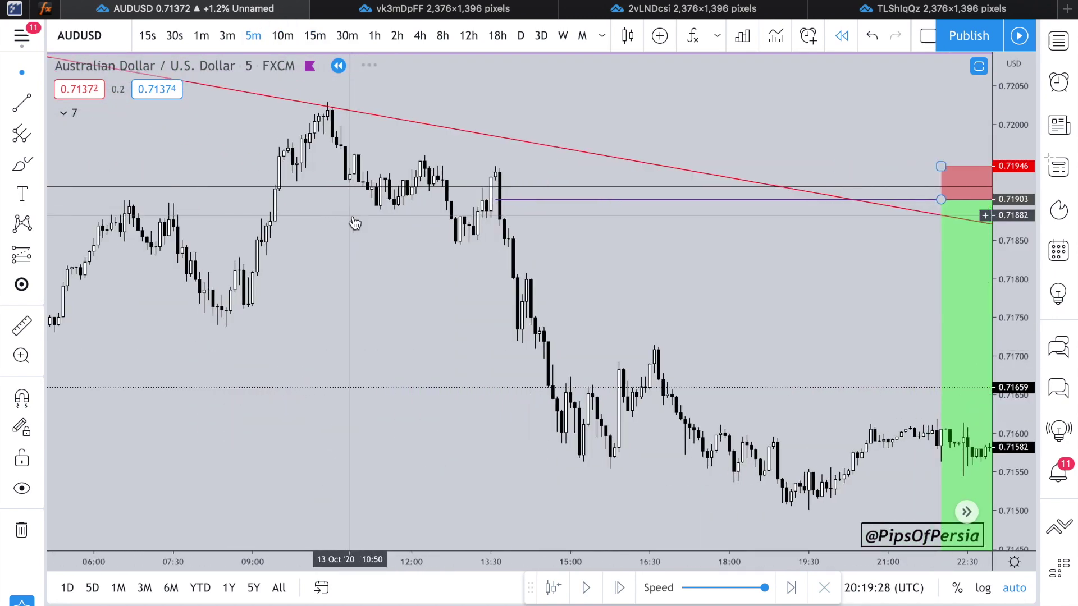
left_click(283, 35)
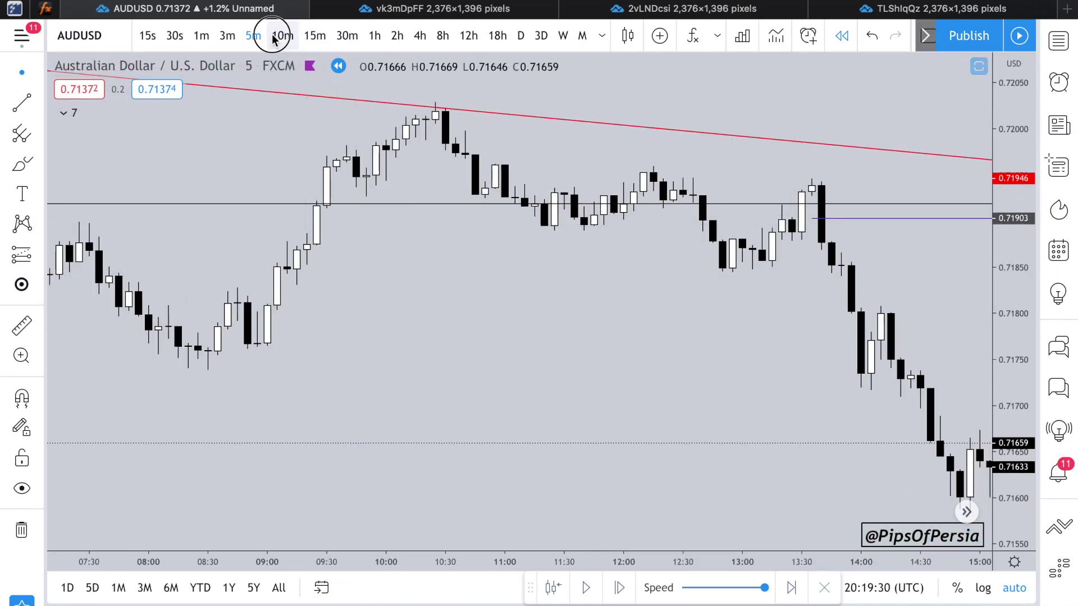
scroll(532, 284, "down", 5)
scroll(532, 284, "right", 10)
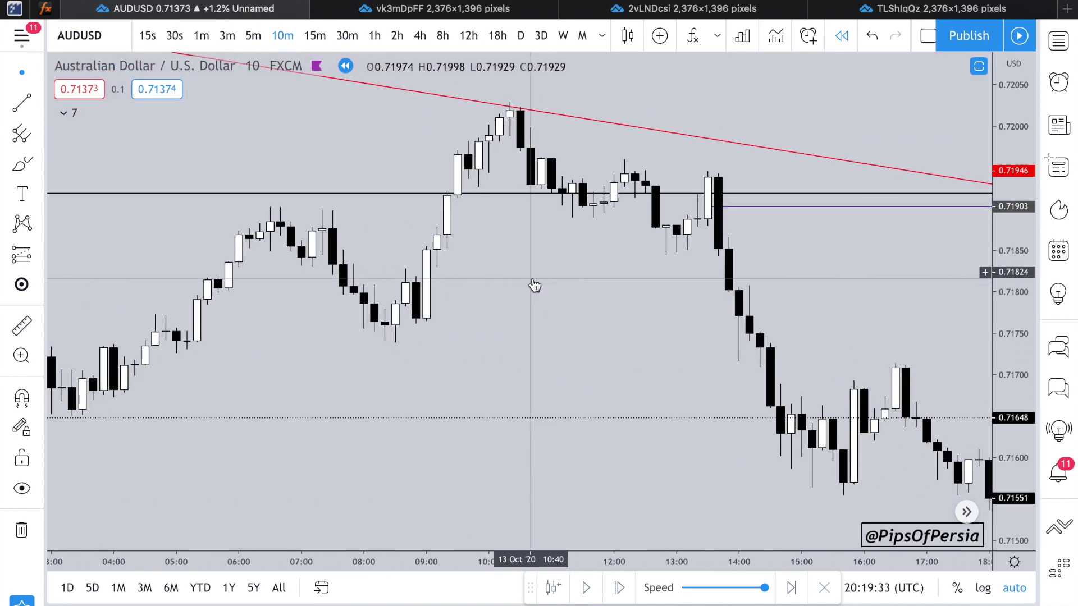
scroll(535, 286, "down", 10)
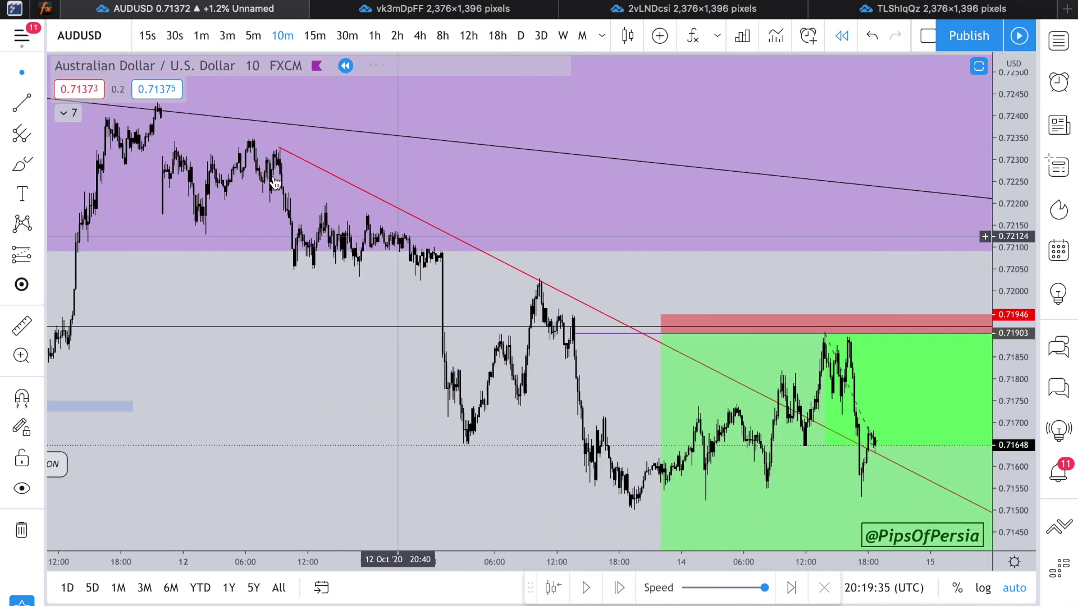
Step: Brush red lines along the October 12 consolidation's top and bottom, down the following drop, and across the October 13 high
scroll(333, 281, "left", 5)
left_click(23, 164)
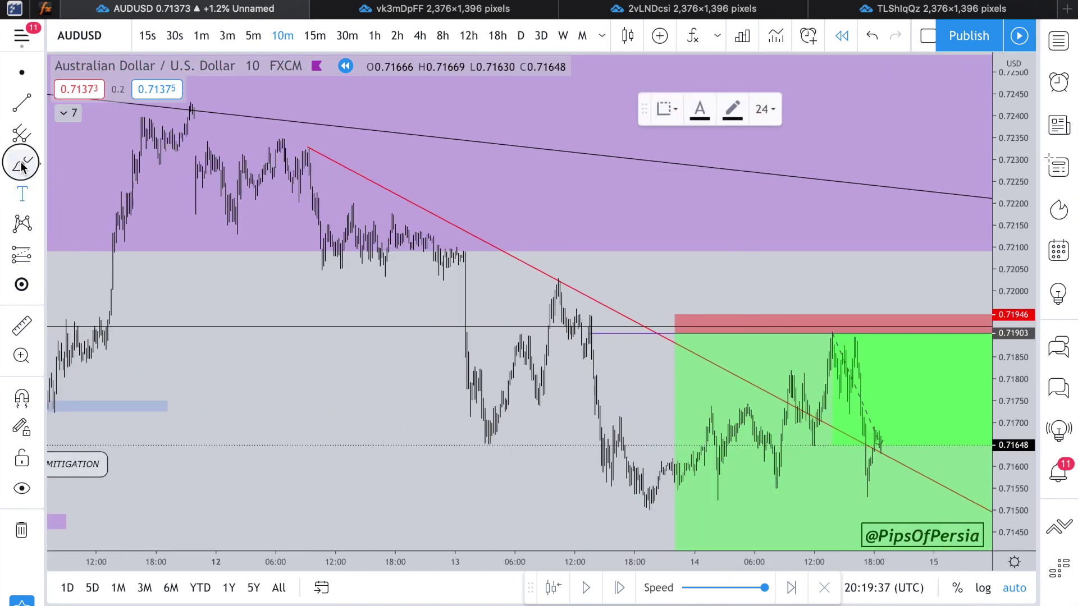
mouse_move(323, 273)
left_mouse_down()
mouse_move(477, 271)
mouse_move(507, 434)
left_mouse_up()
left_click_drag(468, 282, 605, 280)
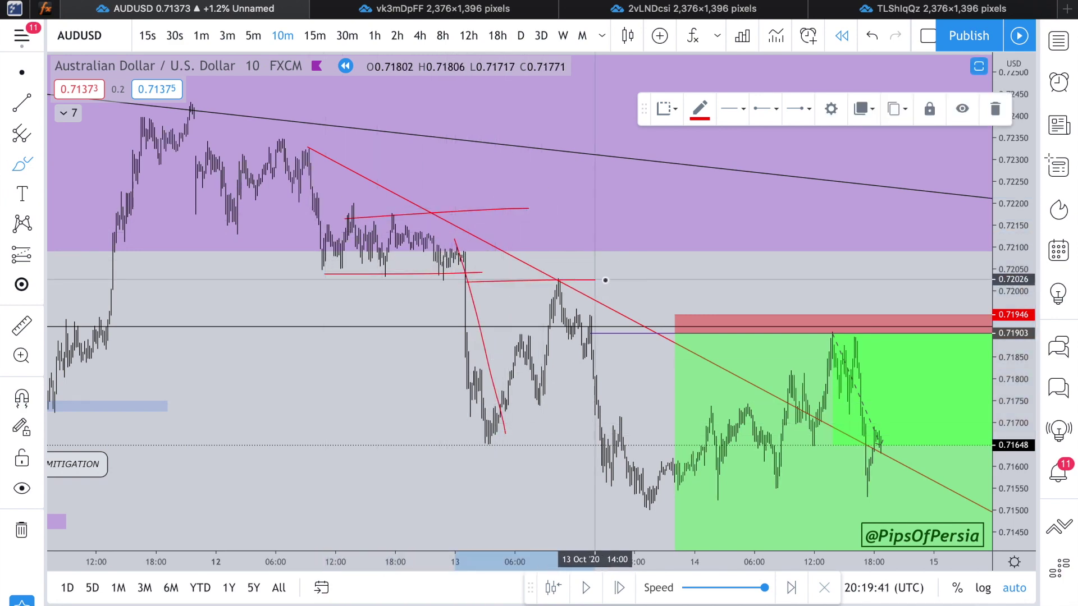
Step: Trace the October 13 lower highs, circle the last one and mark the drop with red brush strokes, undoing these strokes
scroll(624, 365, "up", 10)
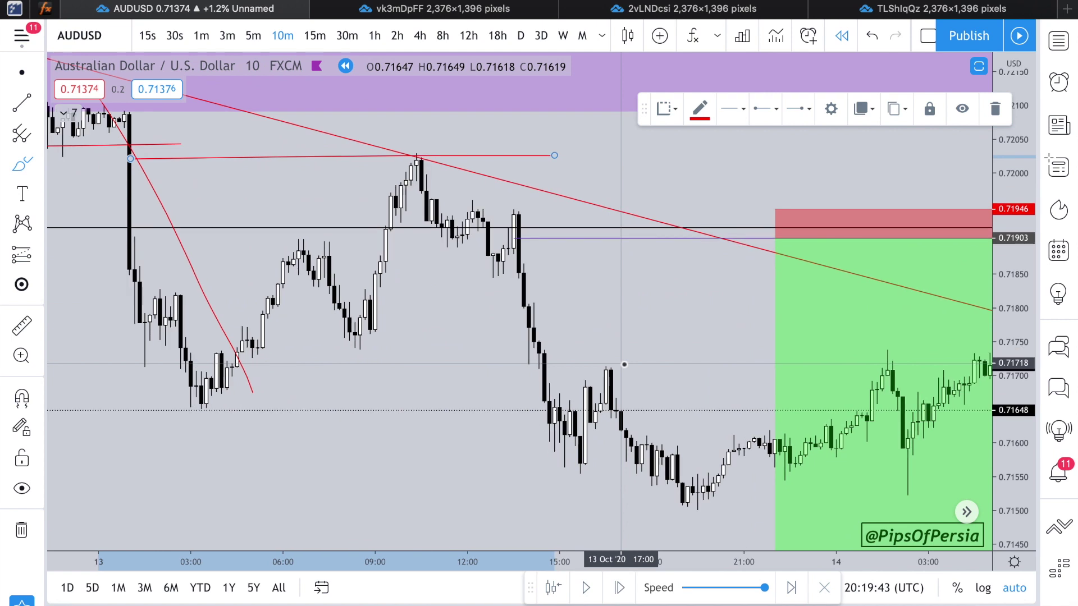
mouse_move(359, 108)
left_mouse_down()
mouse_move(378, 192)
mouse_move(415, 185)
mouse_move(440, 236)
mouse_move(465, 219)
left_mouse_up()
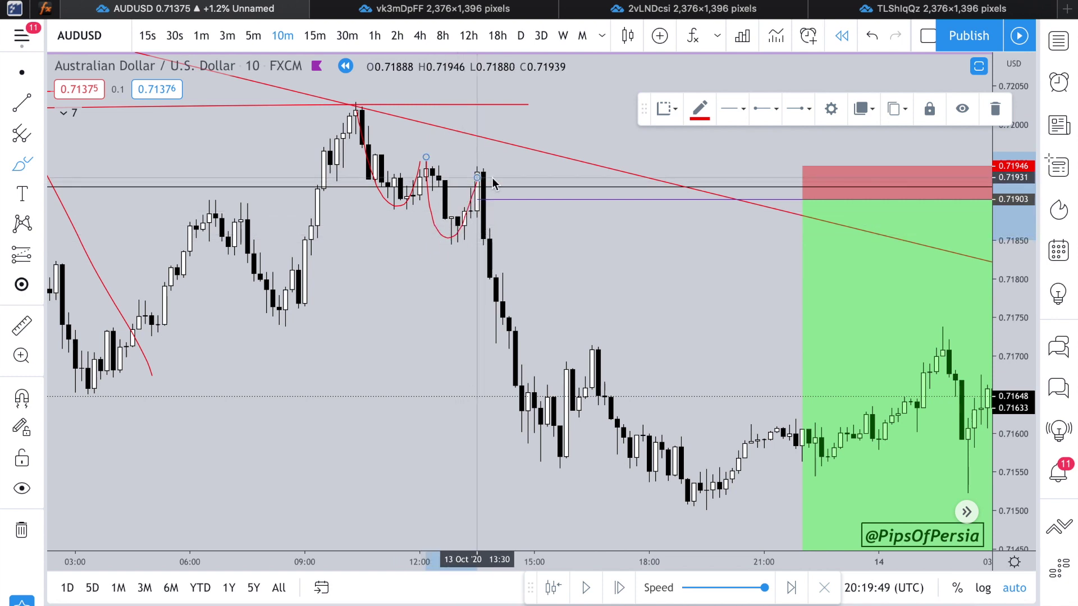
mouse_move(474, 149)
left_mouse_down()
mouse_move(481, 224)
mouse_move(501, 156)
mouse_move(525, 341)
mouse_move(499, 389)
left_mouse_up()
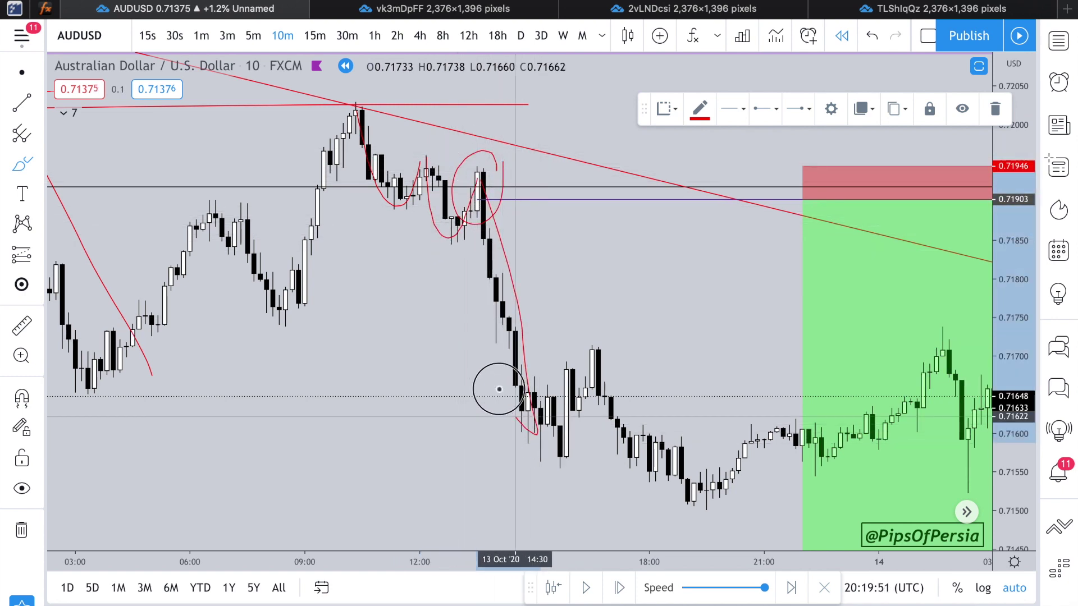
left_click(868, 45)
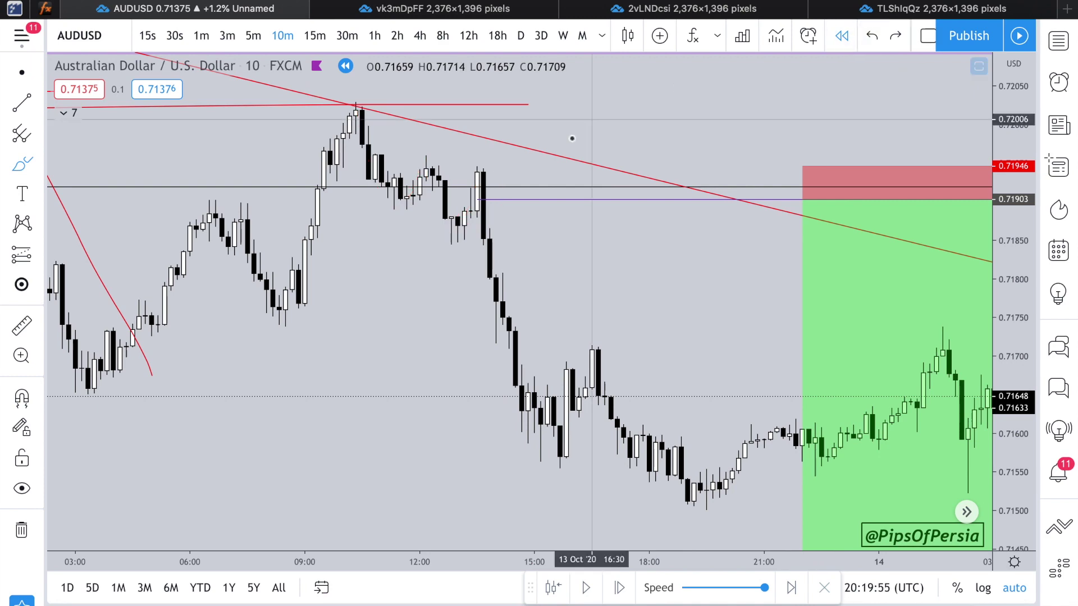
Step: Circle the October 13 candles around 13:40 at the entry level on the 5-minute timeframe in red brush, undoing the stroke
left_click(253, 36)
scroll(420, 268, "left", 10)
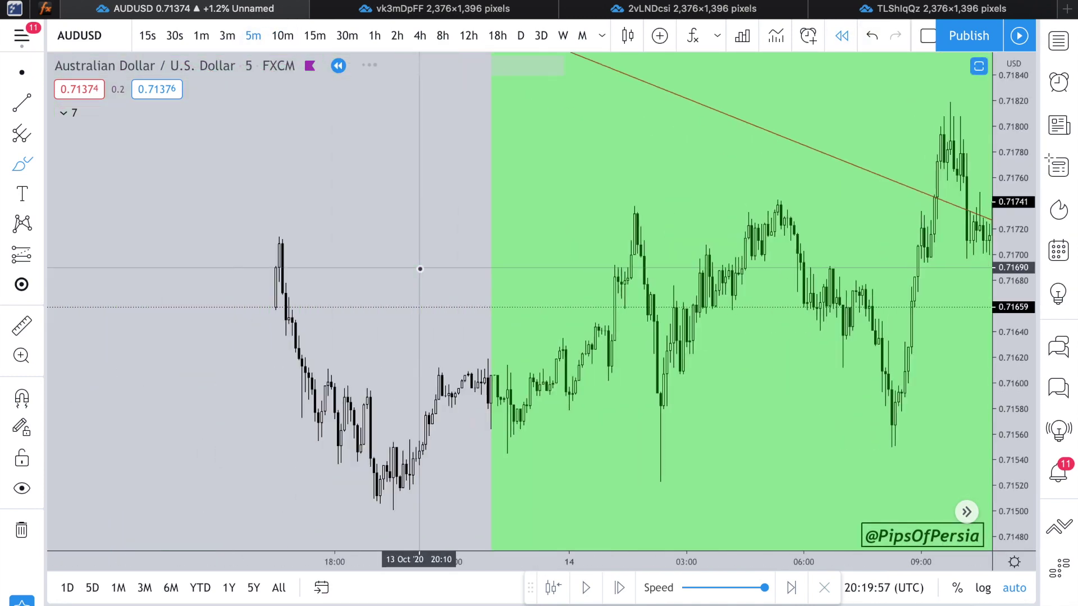
scroll(420, 268, "up", 8)
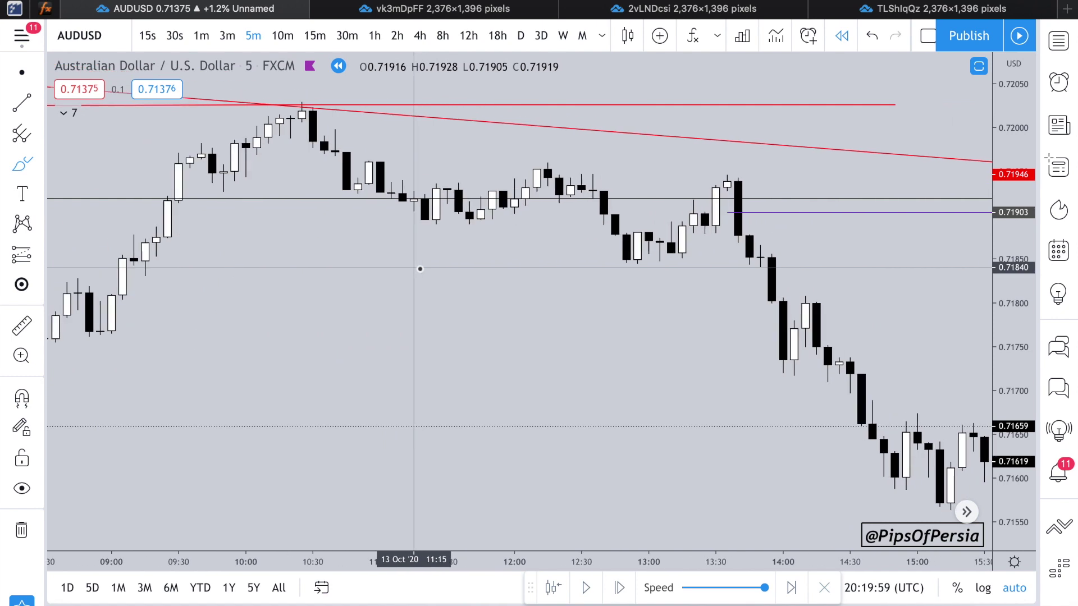
left_click(584, 177)
left_click(22, 164)
mouse_move(489, 139)
left_mouse_down()
mouse_move(587, 189)
mouse_move(502, 151)
left_mouse_up()
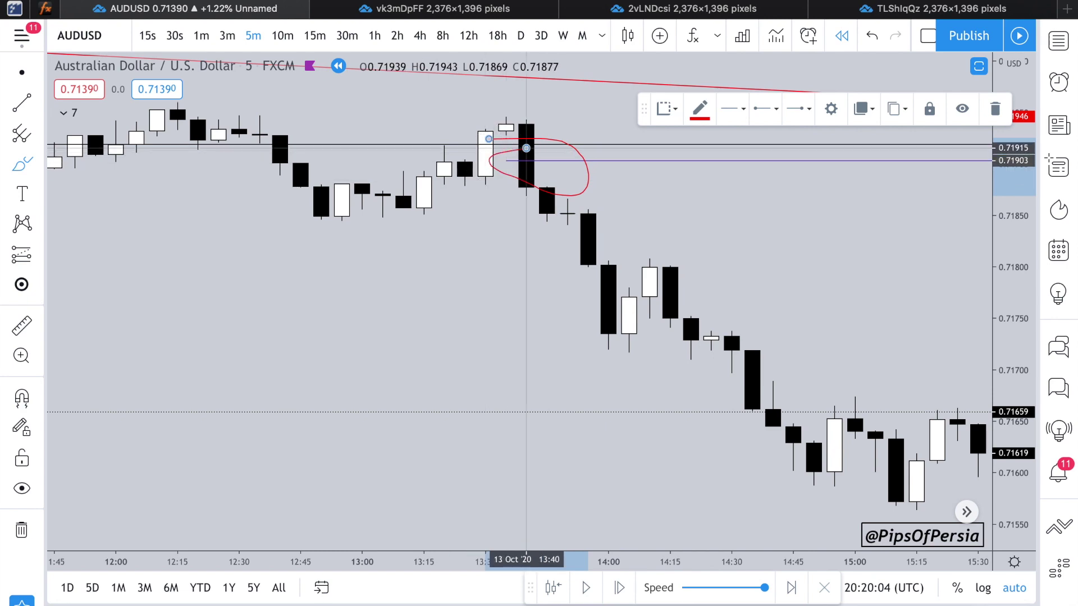
scroll(530, 312, "down", 10)
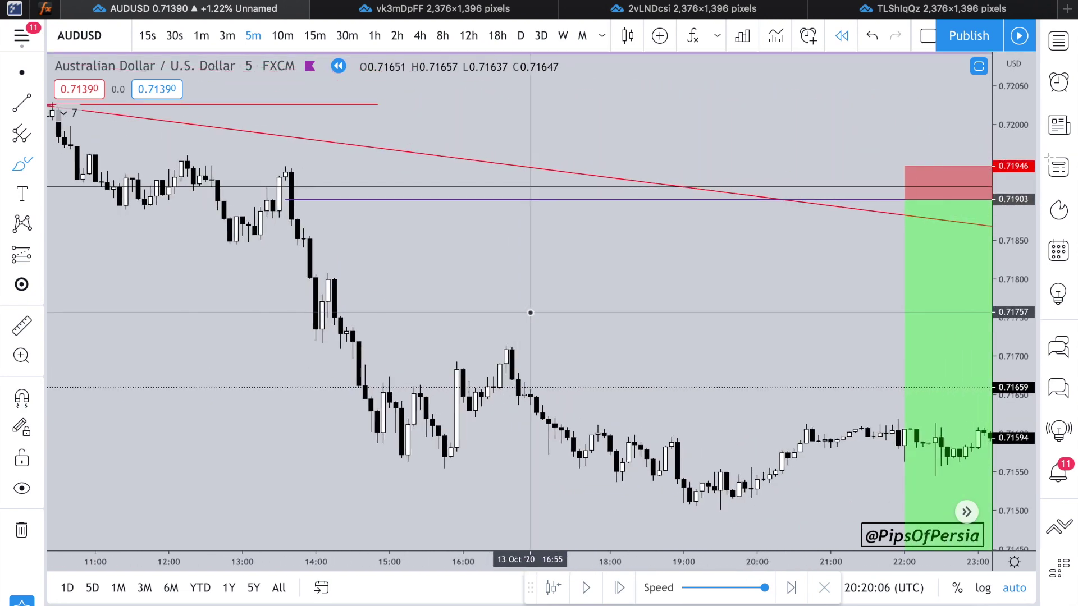
Step: Return to the 15-minute timeframe, exit bar replay and bring the whole short position into view
scroll(530, 312, "down", 5)
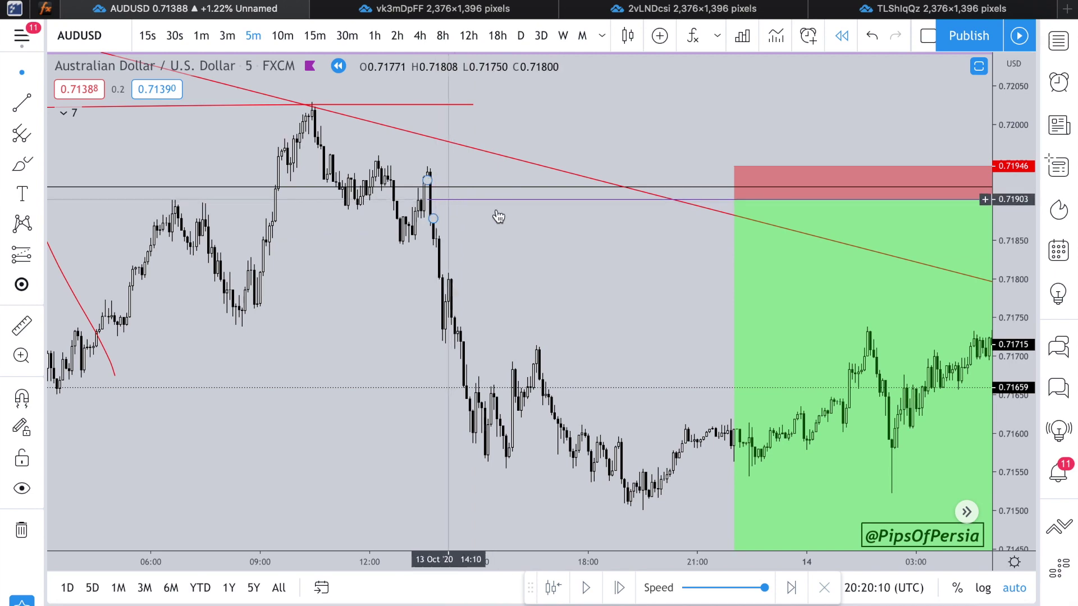
scroll(565, 281, "down", 5)
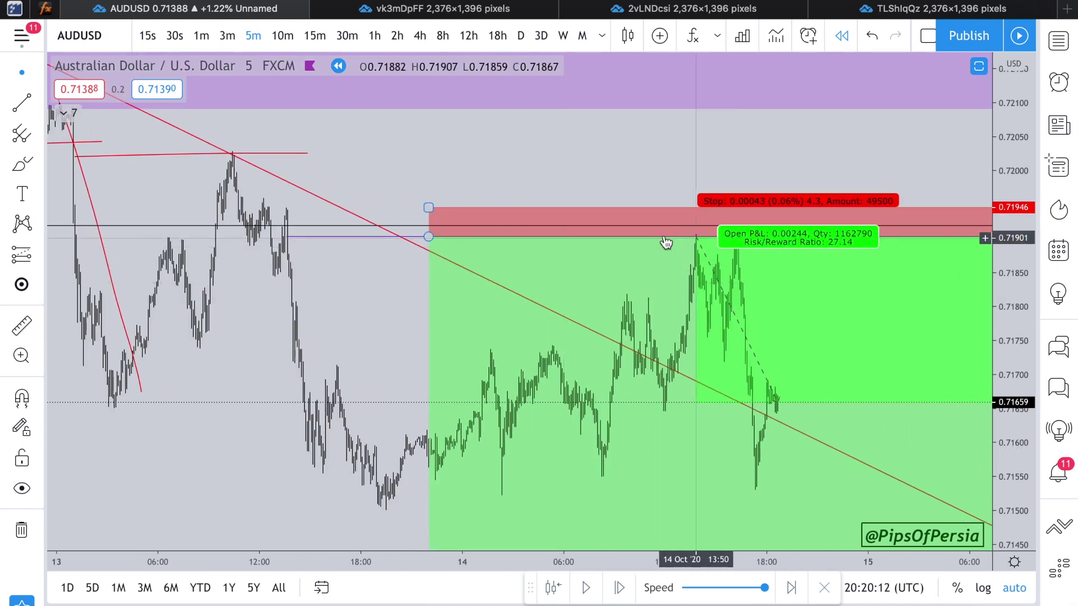
left_click(315, 36)
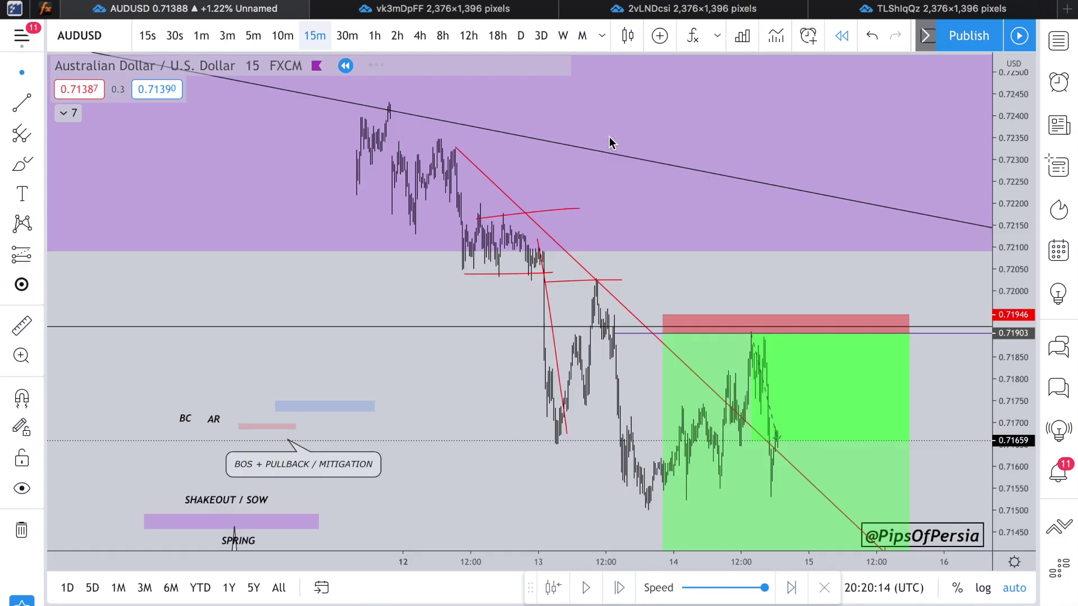
left_click(844, 42)
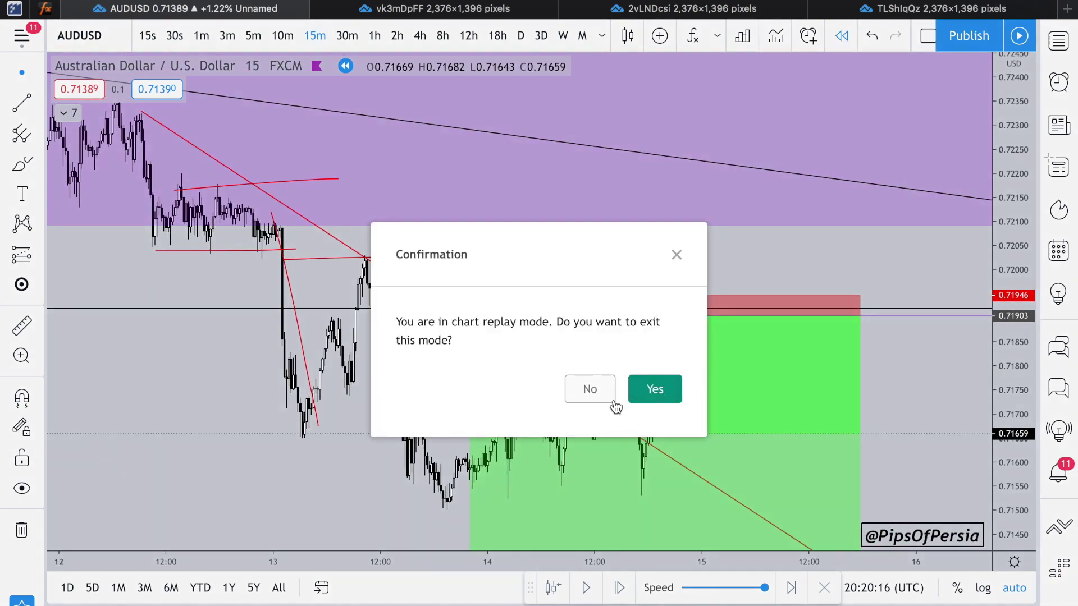
left_click(649, 386)
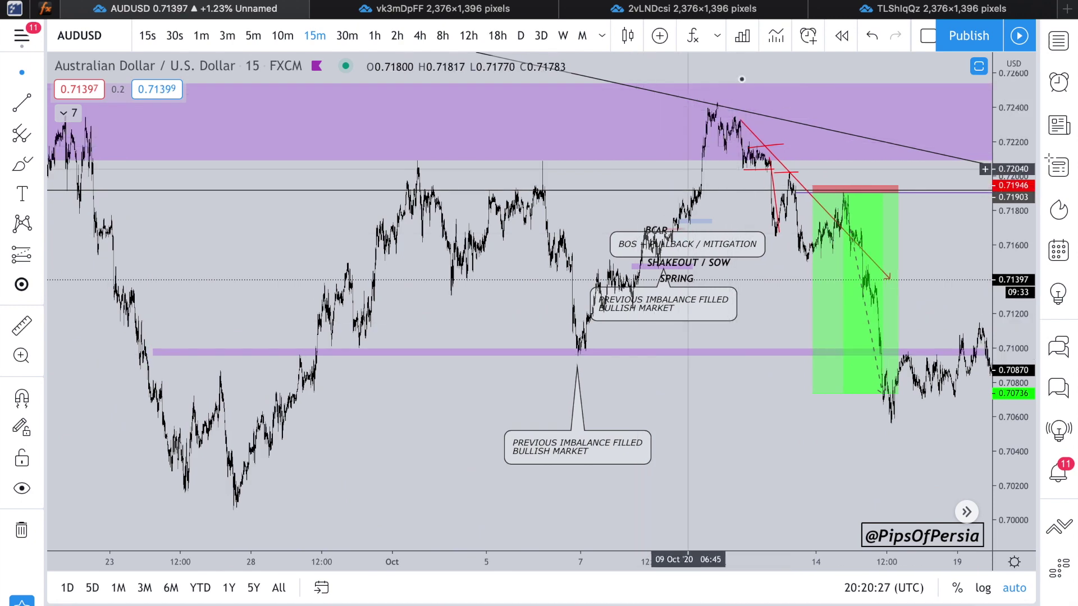
scroll(698, 205, "up", 1)
scroll(698, 206, "up", 2)
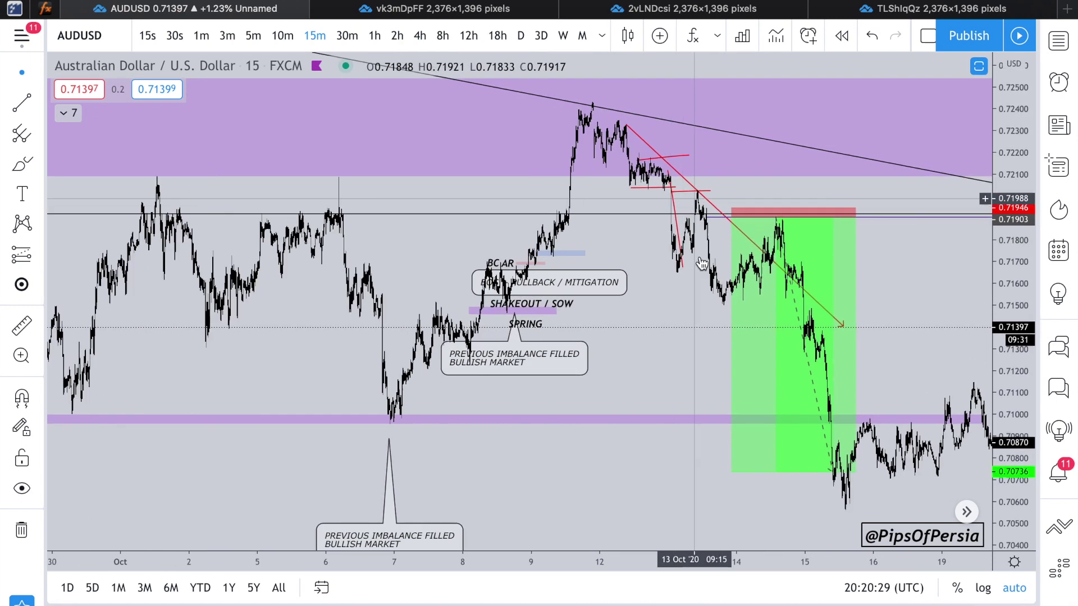
Step: Examine the short position and its entry level on the 15-minute chart, together with the price action that follows through early November
left_click(615, 315)
scroll(629, 315, "up", 3)
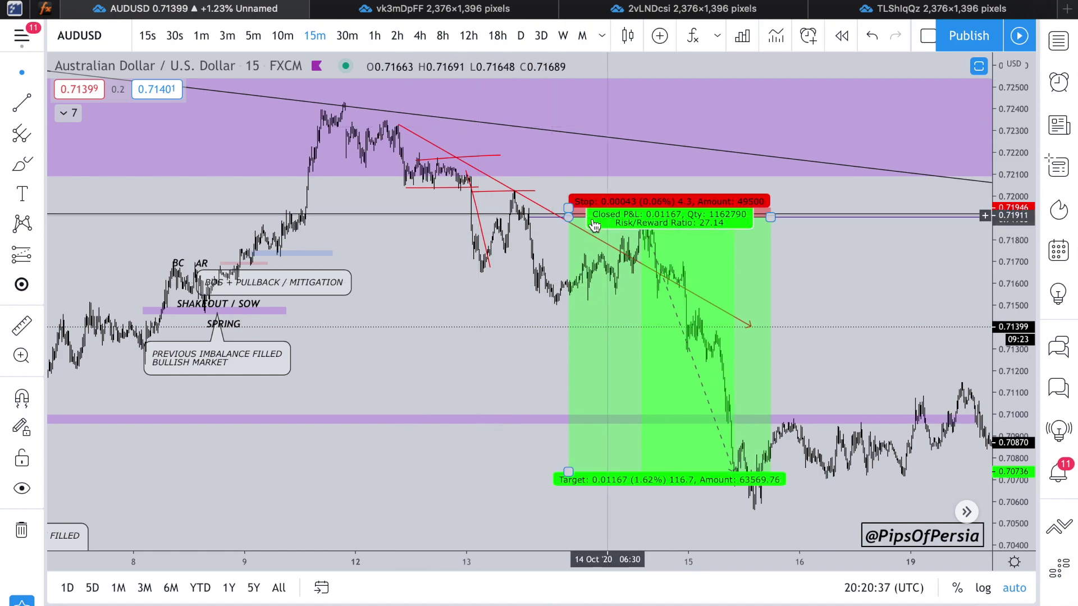
scroll(536, 185, "up", 3)
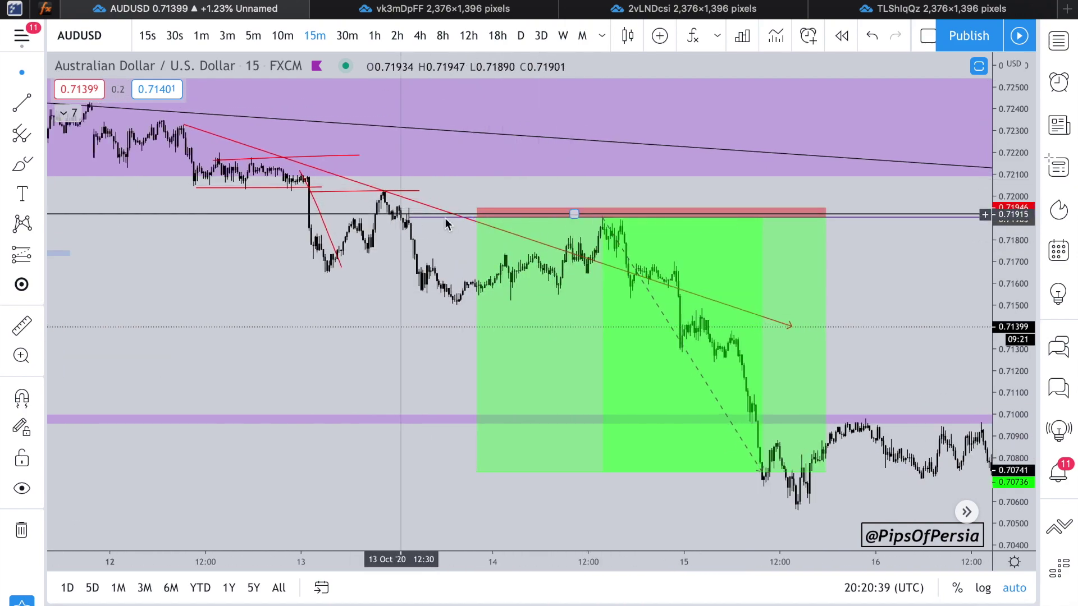
scroll(499, 181, "down", 5)
scroll(501, 181, "down", 5)
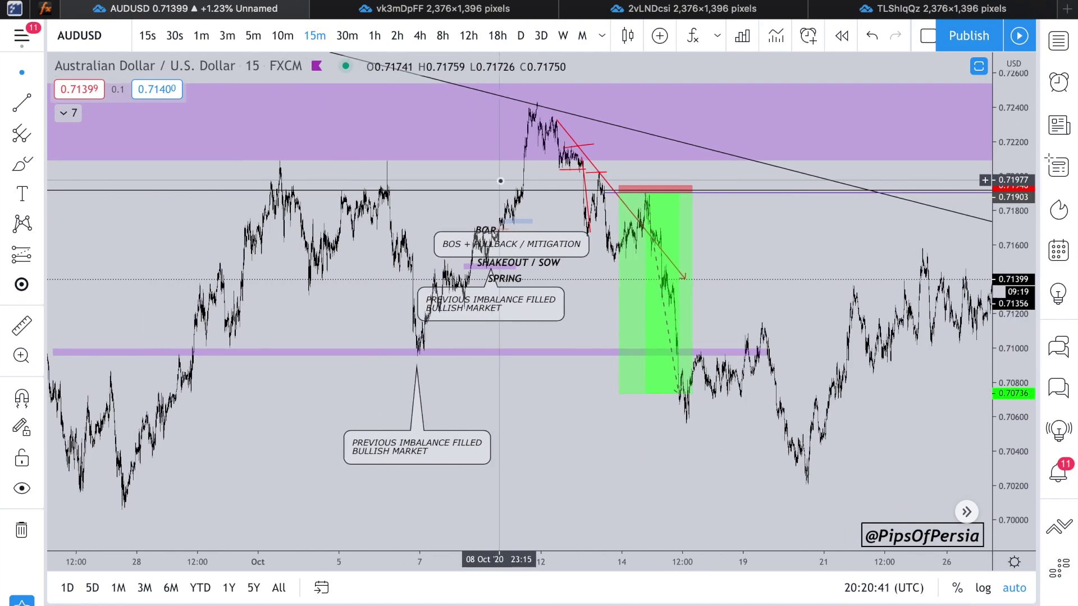
scroll(500, 181, "right", 5)
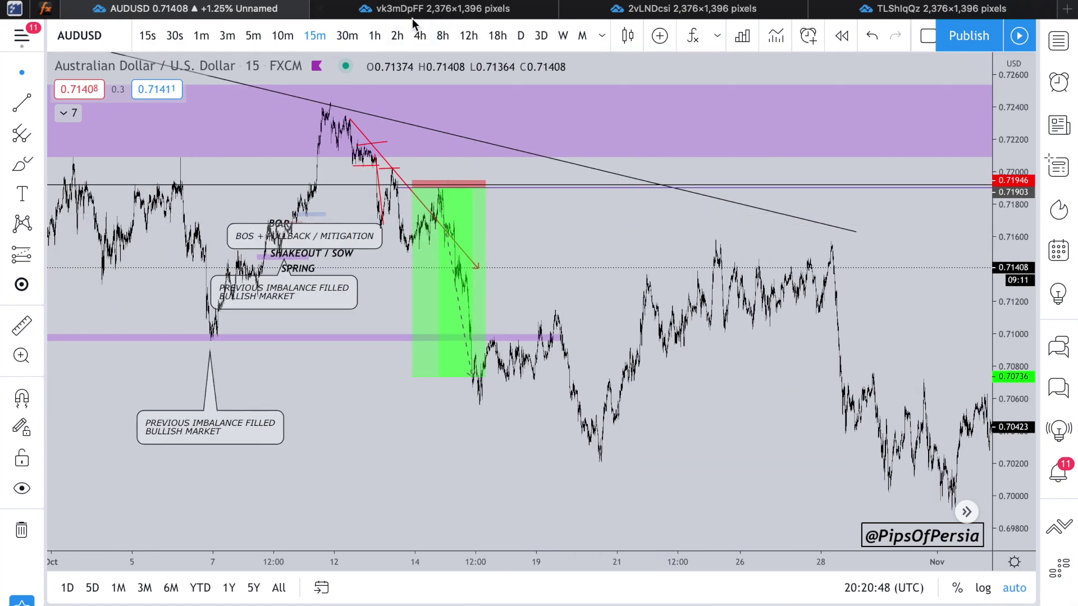
Step: Compare the published weekly AUDUSD snapshot with the live 15-minute chart
left_click(411, 12)
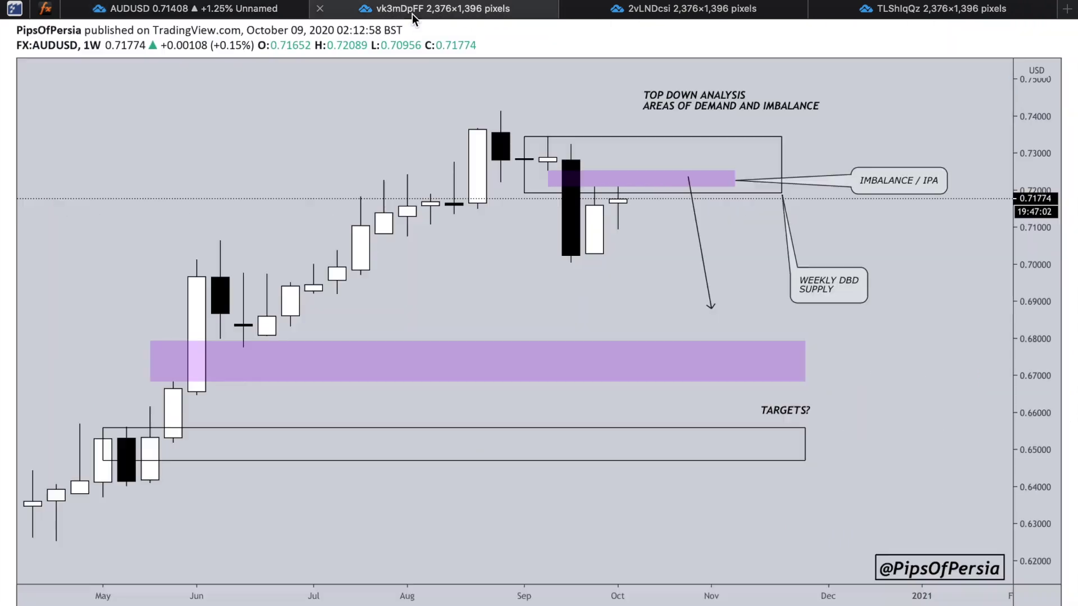
left_click(296, 37)
left_click(717, 4)
left_click(508, 6)
left_click(334, 94)
left_click(247, 7)
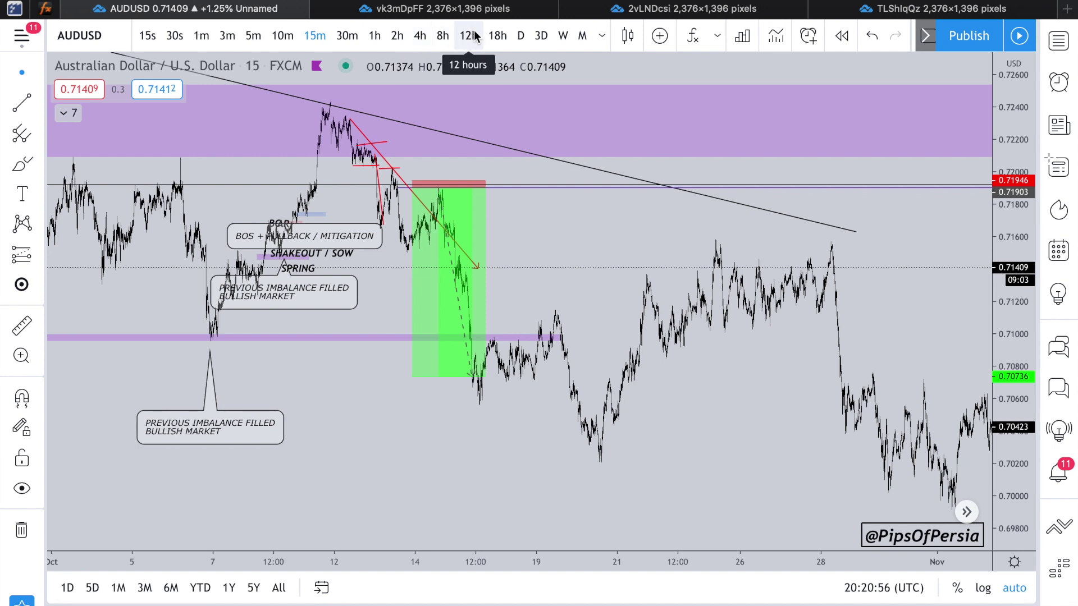
Step: Review the October 9 weekly and 60-minute snapshots, comparing the weekly supply imbalance with the filled hourly imbalance
left_click(461, 13)
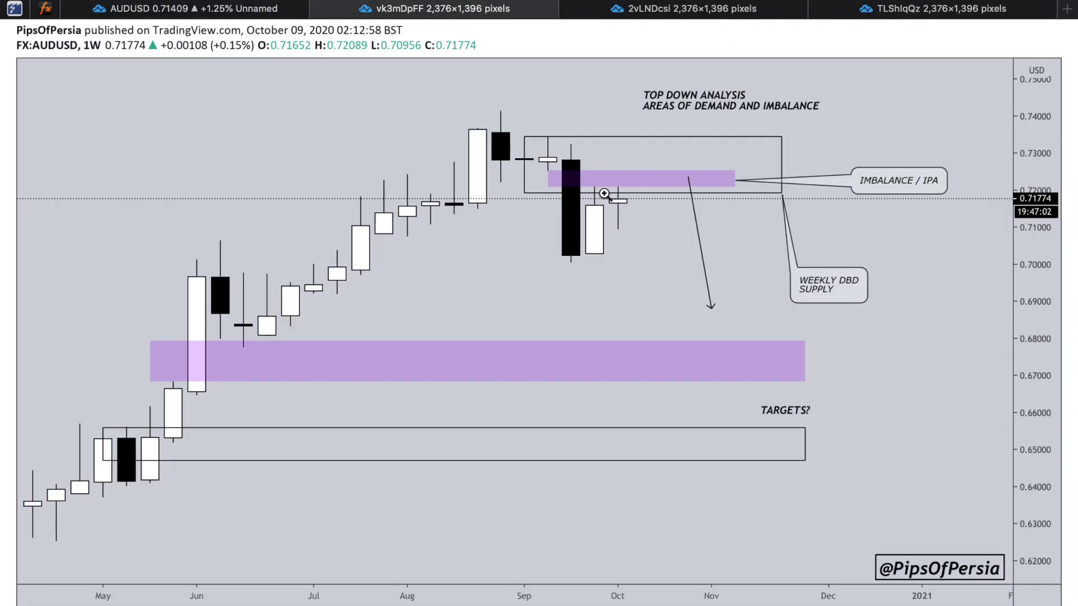
left_click(631, 14)
left_click(552, 14)
left_click(633, 8)
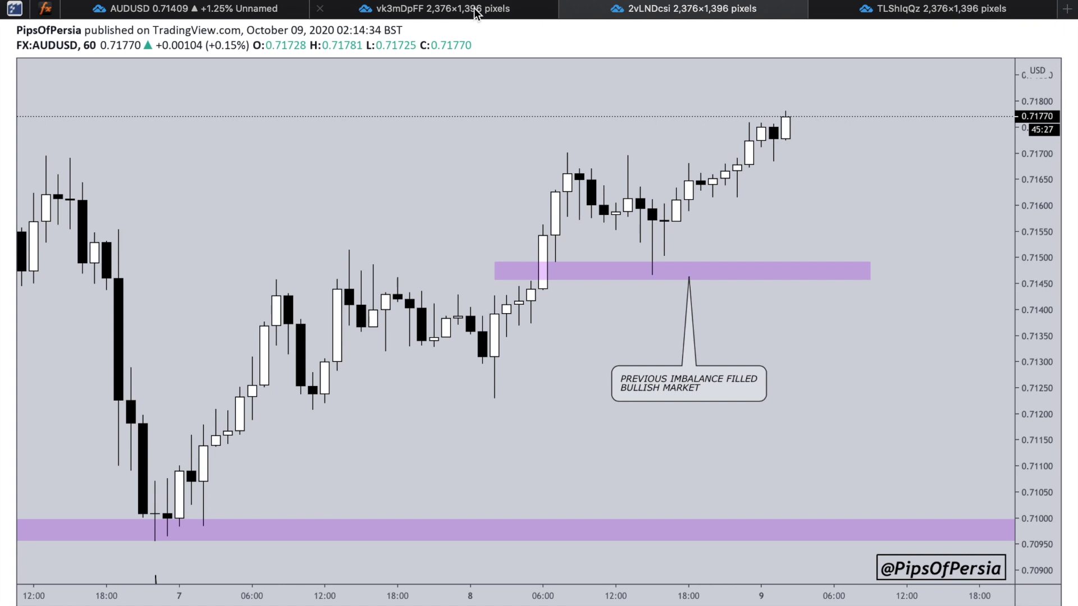
left_click(496, 16)
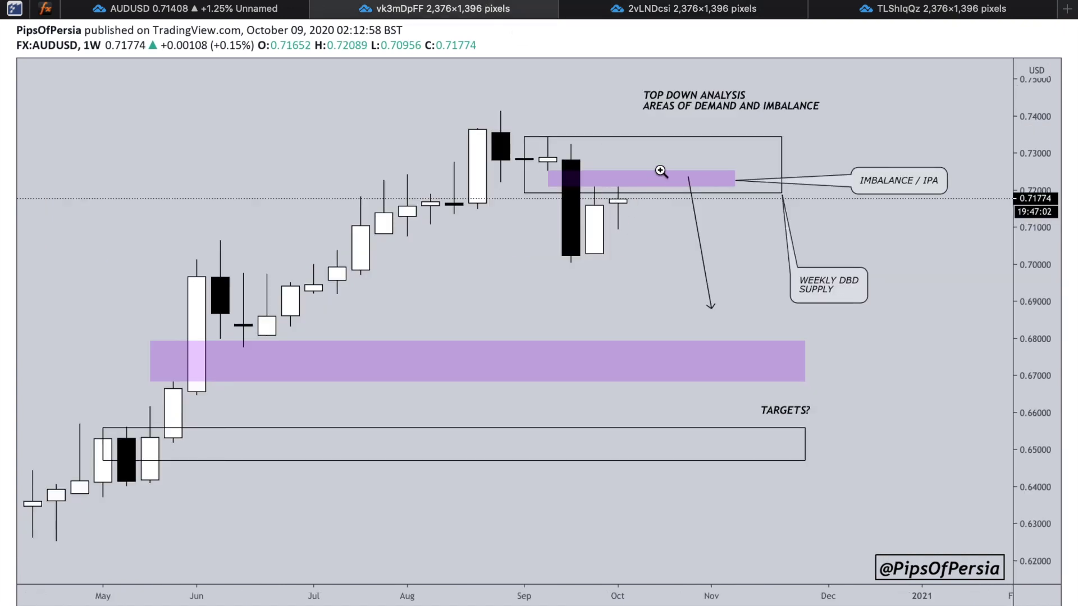
left_click(631, 10)
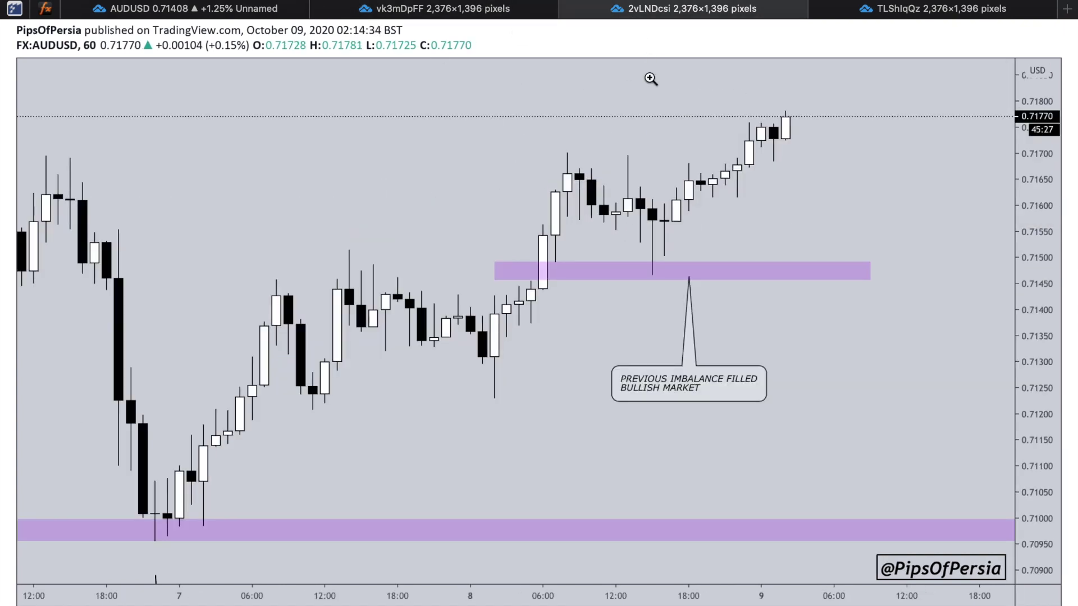
left_click(516, 15)
Step: Return to the live chart, switch it to the 1-hour timeframe and inspect the October 8 spring and BOS pullback structure
left_click(270, 9)
left_click(375, 35)
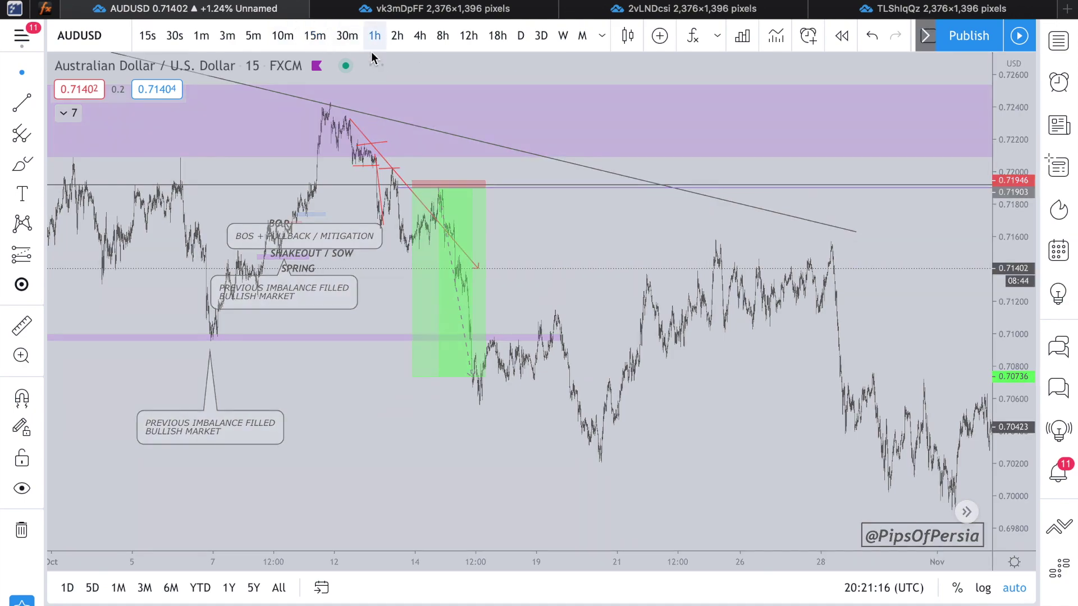
scroll(547, 310, "up", 10)
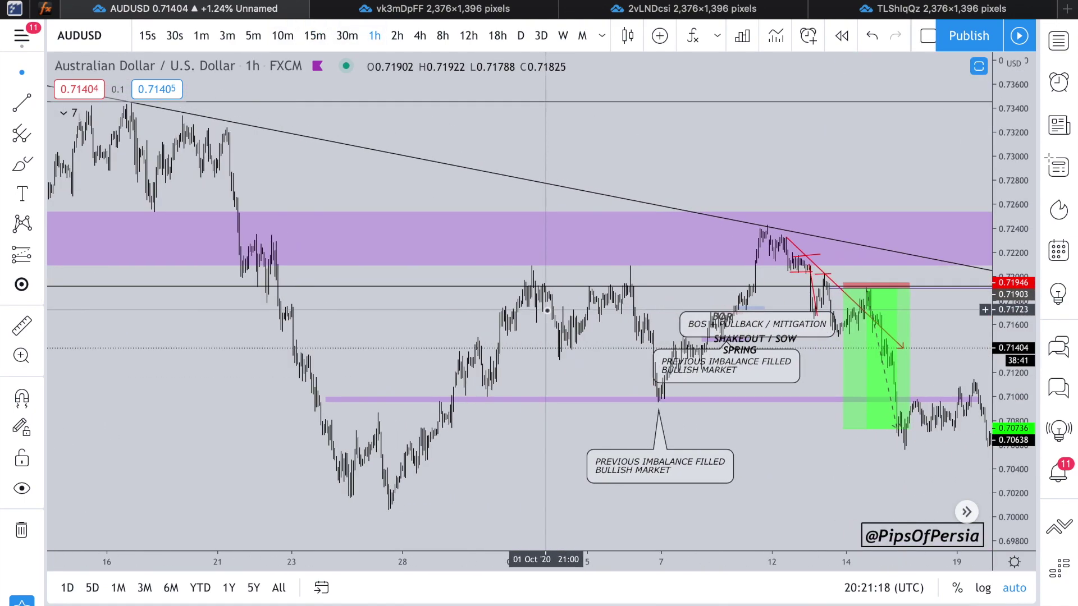
scroll(547, 310, "up", 10)
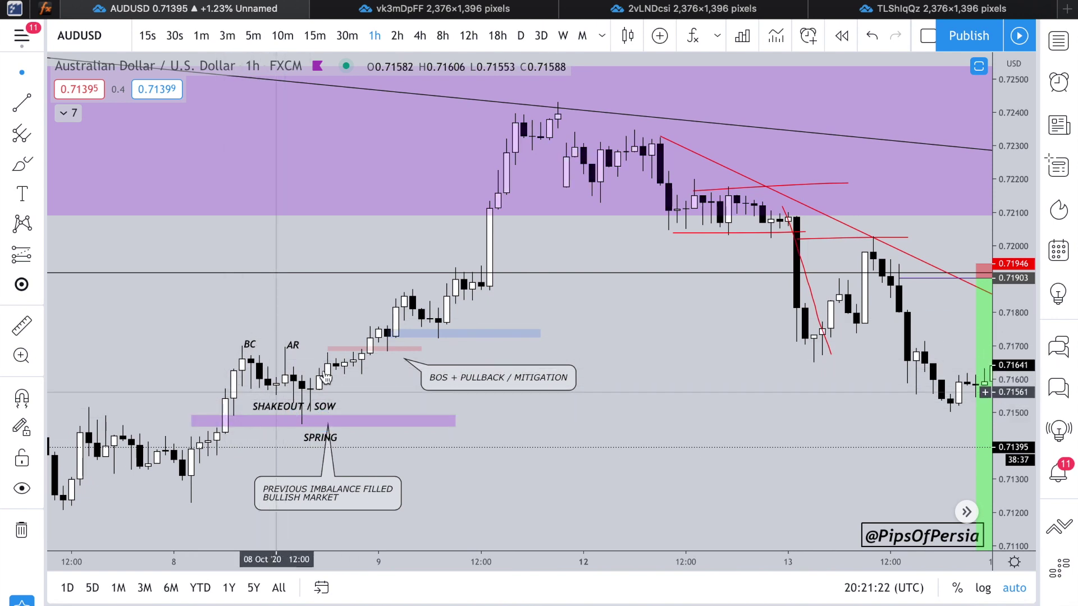
left_click(393, 348)
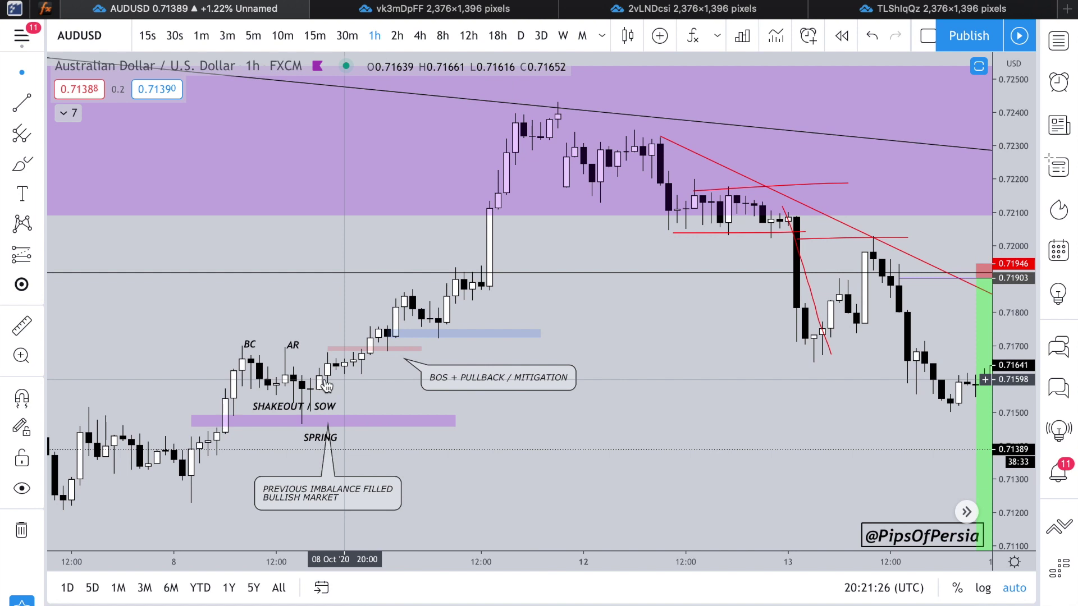
left_click(407, 382)
scroll(427, 314, "right", 5)
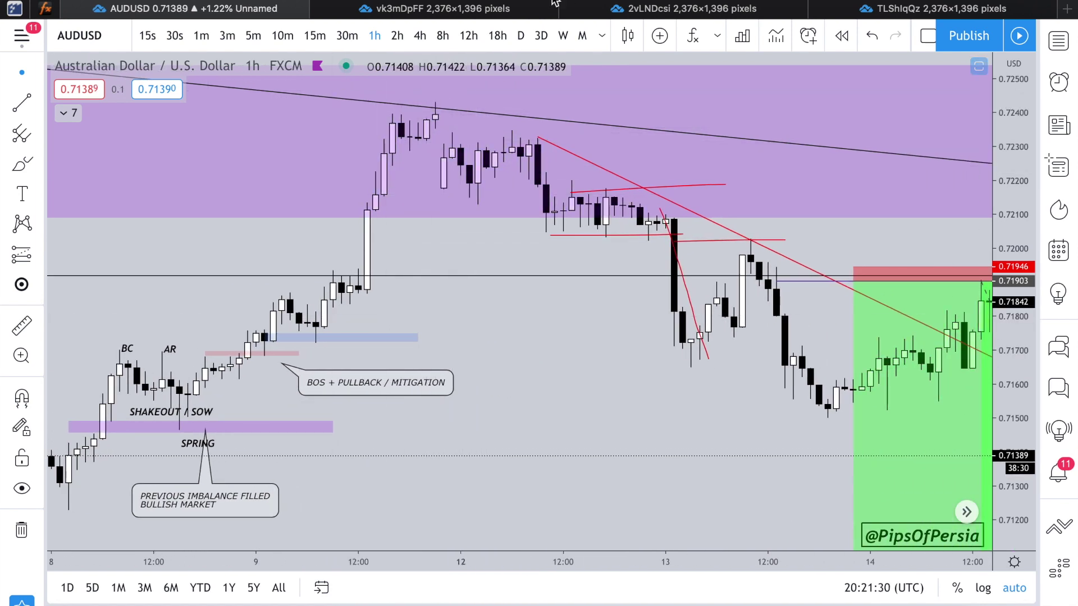
Step: Check the weekly snapshot again and examine the marked October 12 consolidation and October 13 drop on the 1-hour chart
left_click(486, 12)
left_click(194, 8)
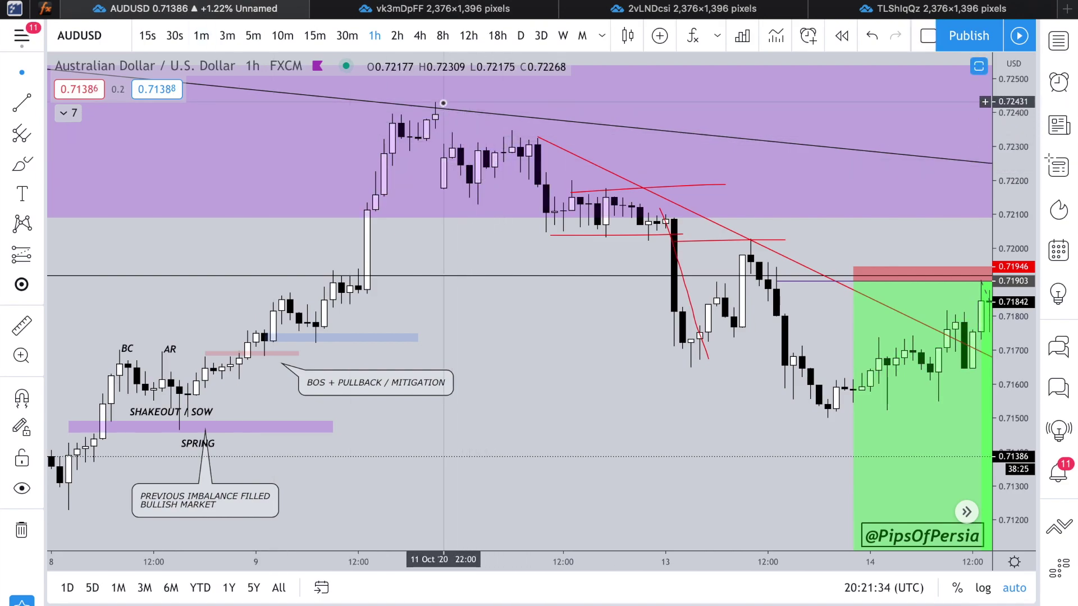
scroll(475, 186, "up", 2)
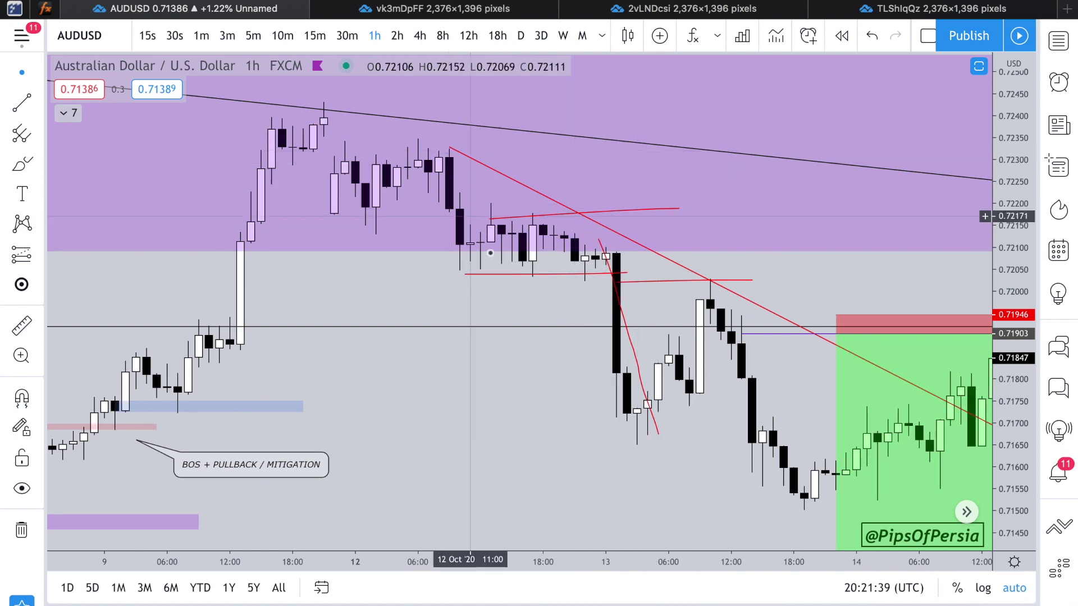
scroll(620, 412, "right", 5)
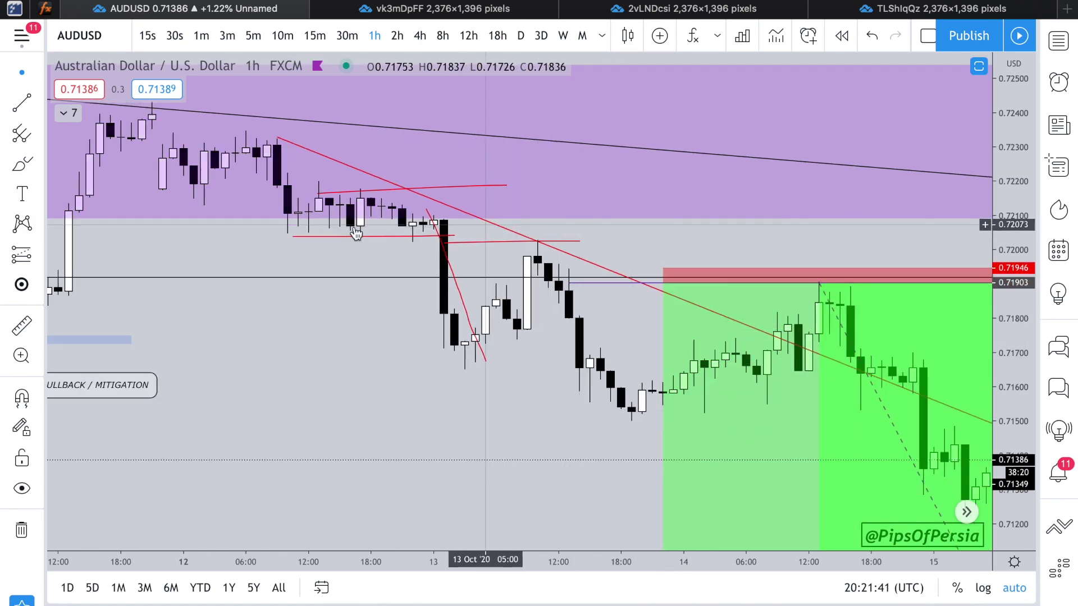
scroll(493, 240, "right", 5)
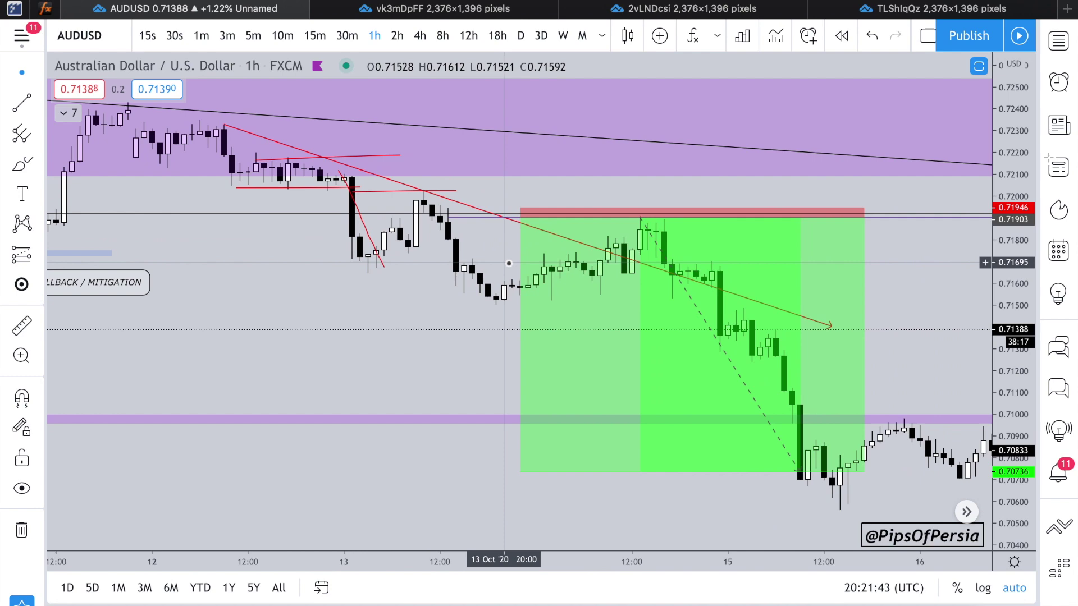
Step: Examine the short position's stop, entry and target within the wider October price action on the 1-hour chart
scroll(508, 263, "down", 2)
left_click(569, 227)
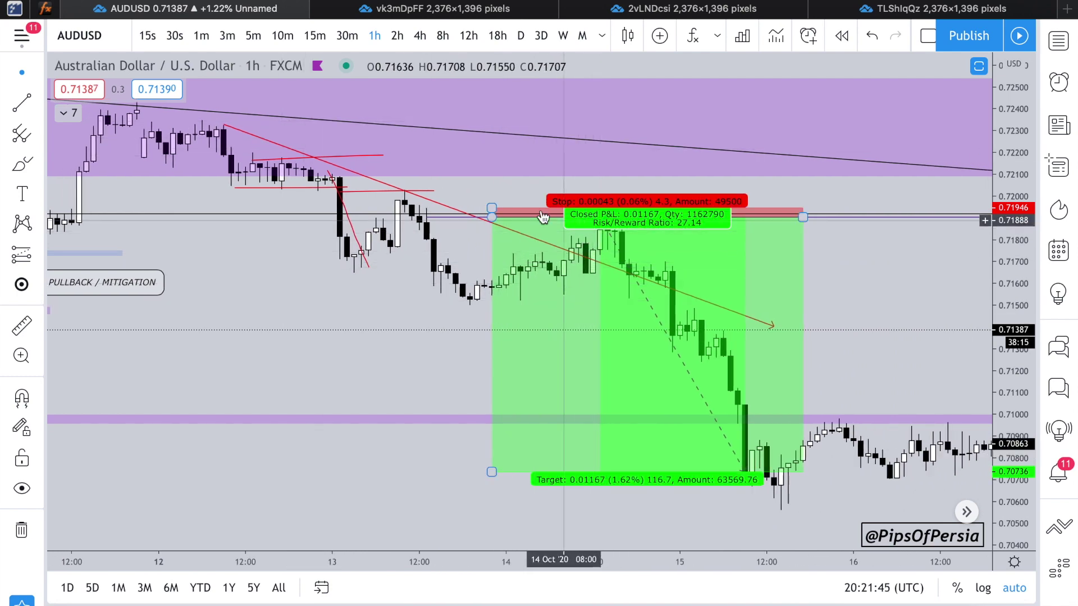
left_click(469, 260)
scroll(471, 260, "down", 5)
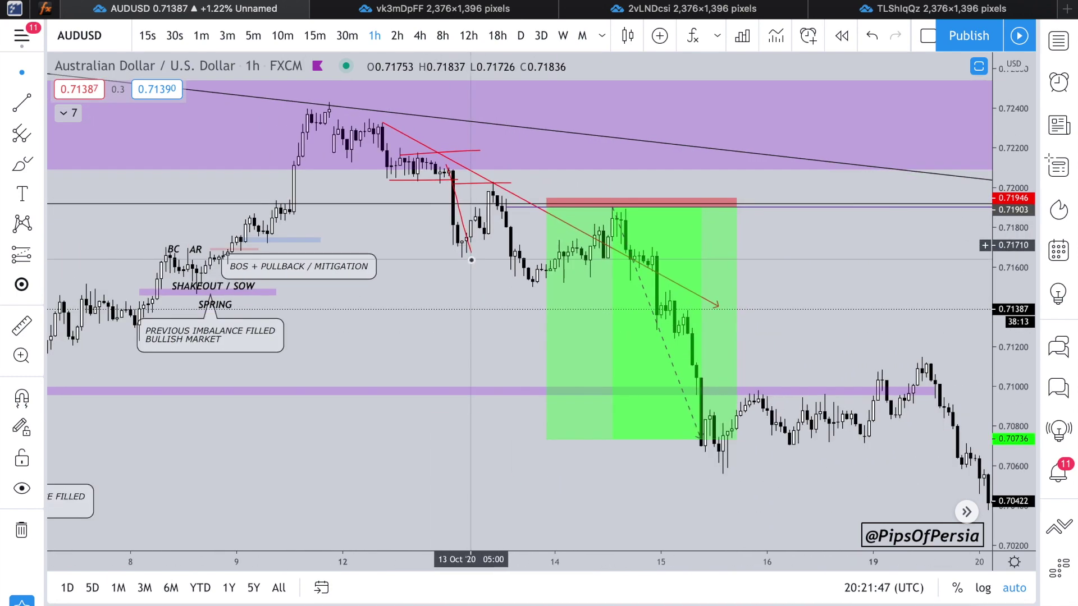
scroll(472, 259, "down", 3)
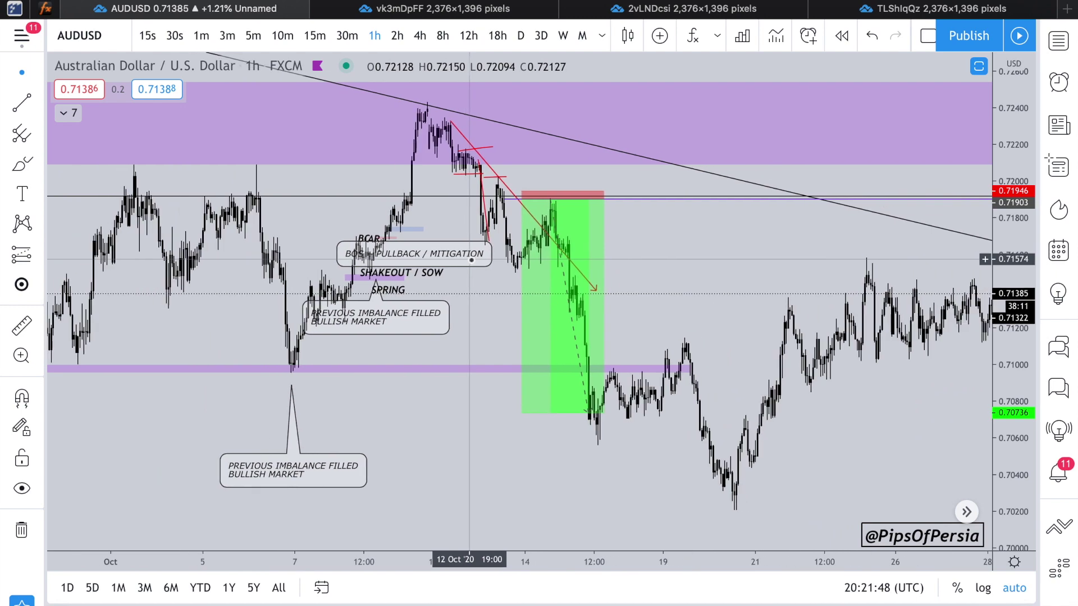